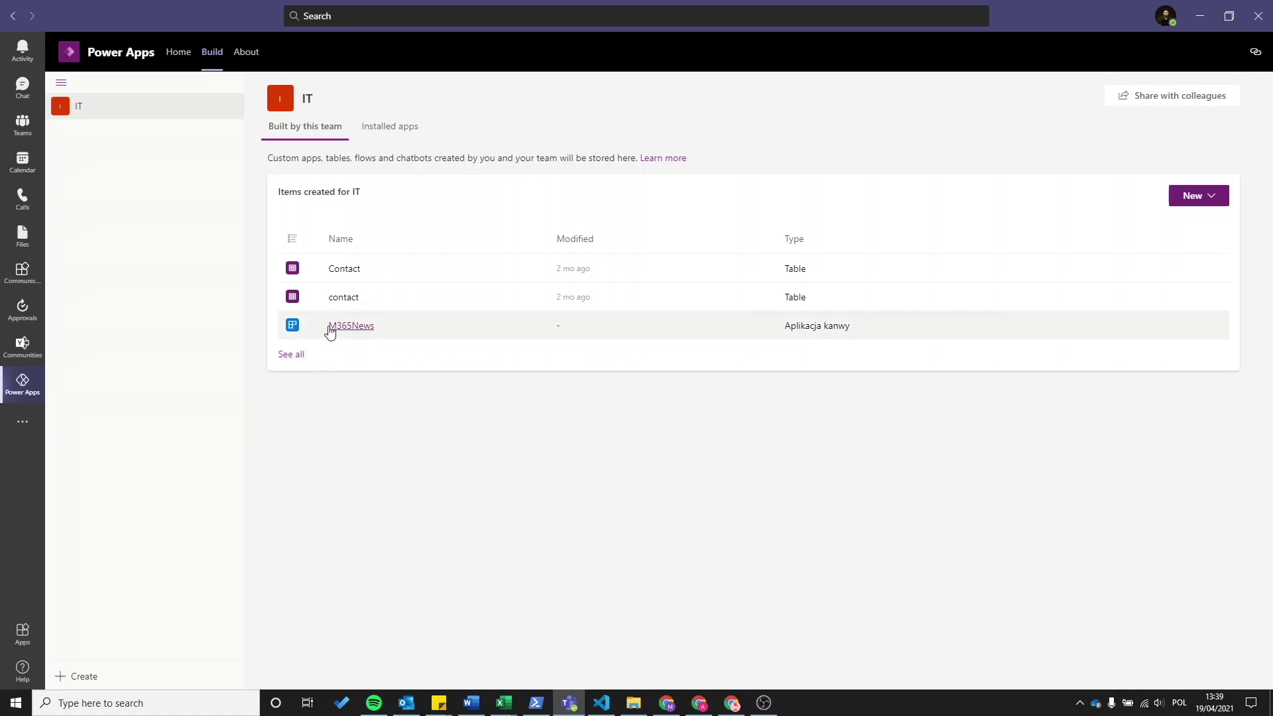
Step: Examine the Finanse group's permissions on the IT team's custom contact table cr157_contact_1
left_click(299, 355)
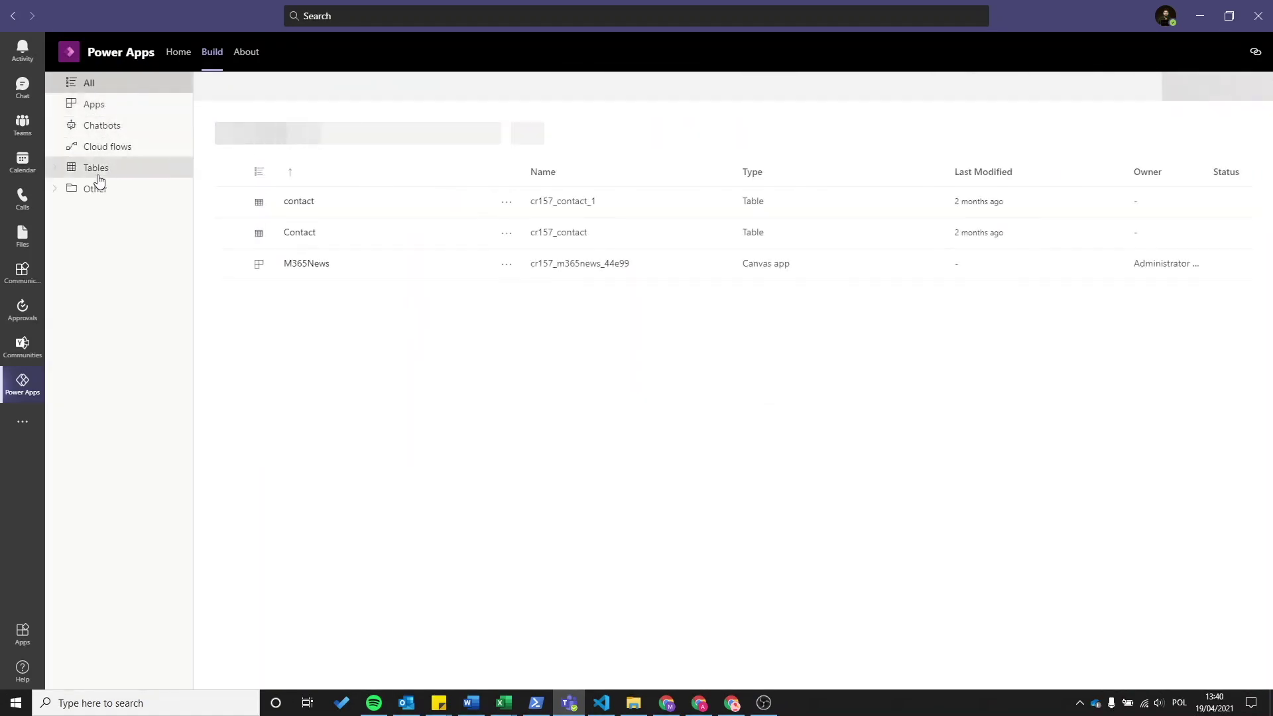
left_click(114, 173)
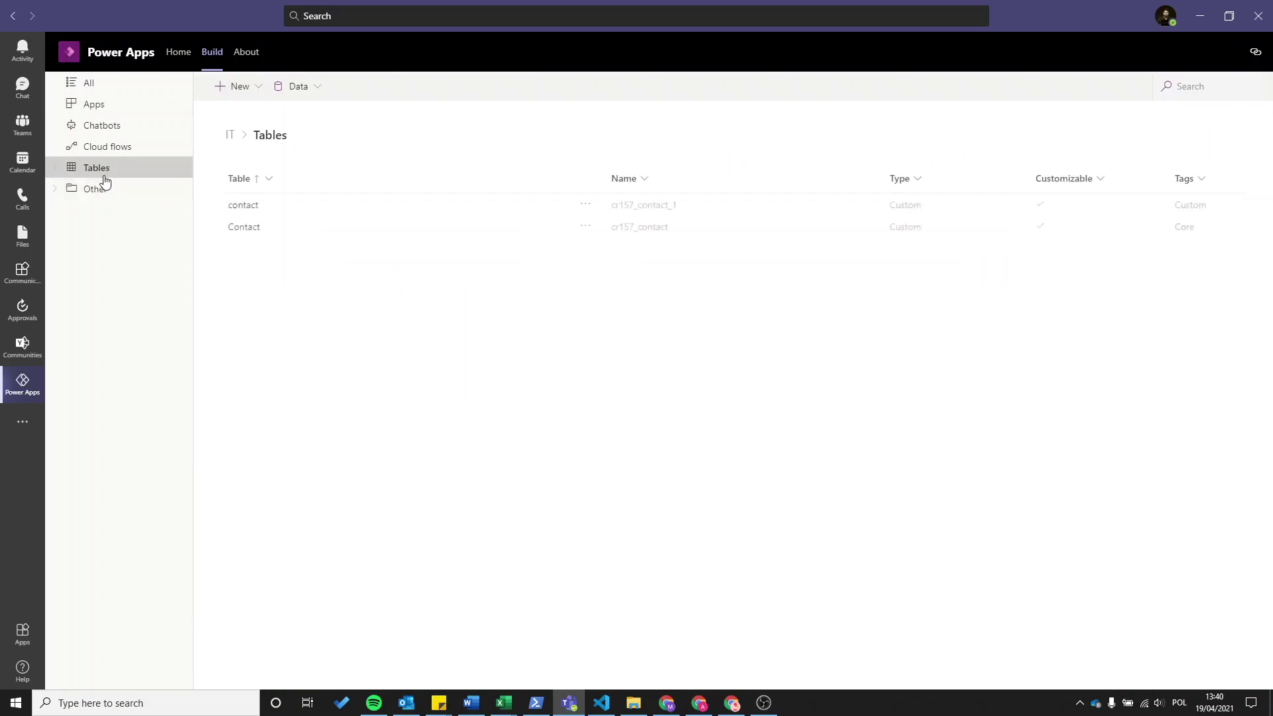
left_click(333, 212)
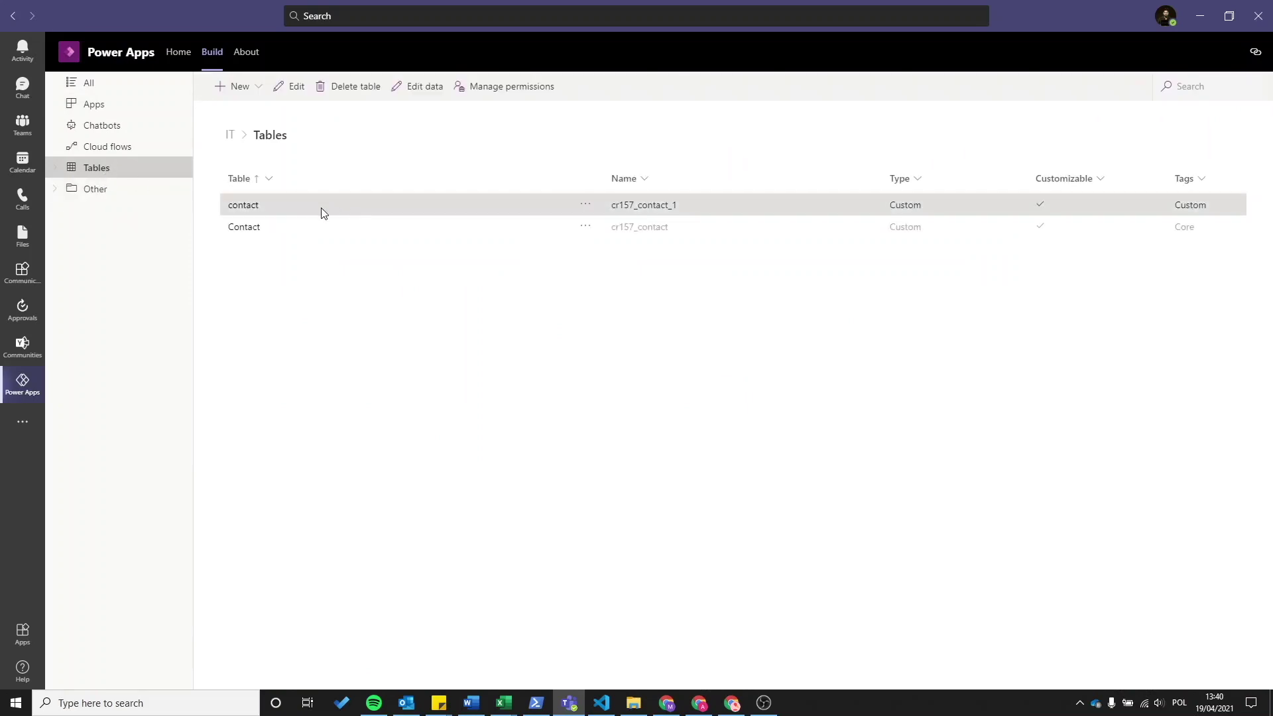
left_click(494, 93)
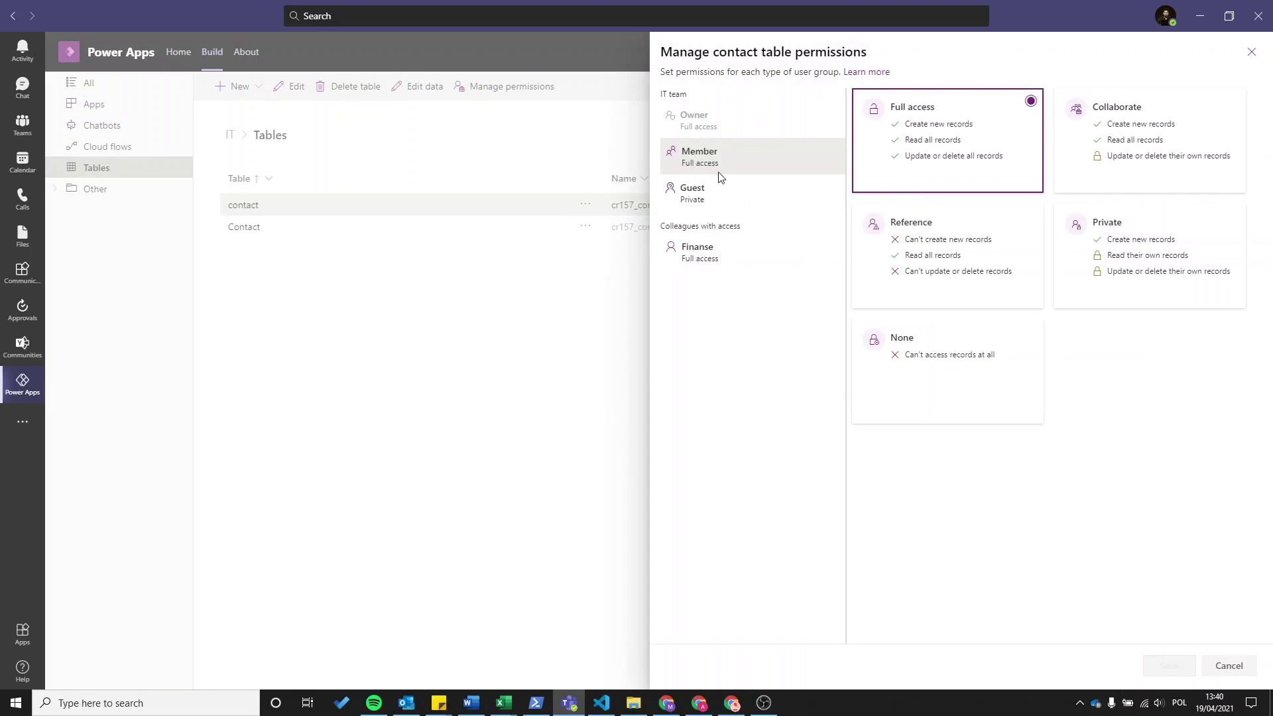
left_click(759, 265)
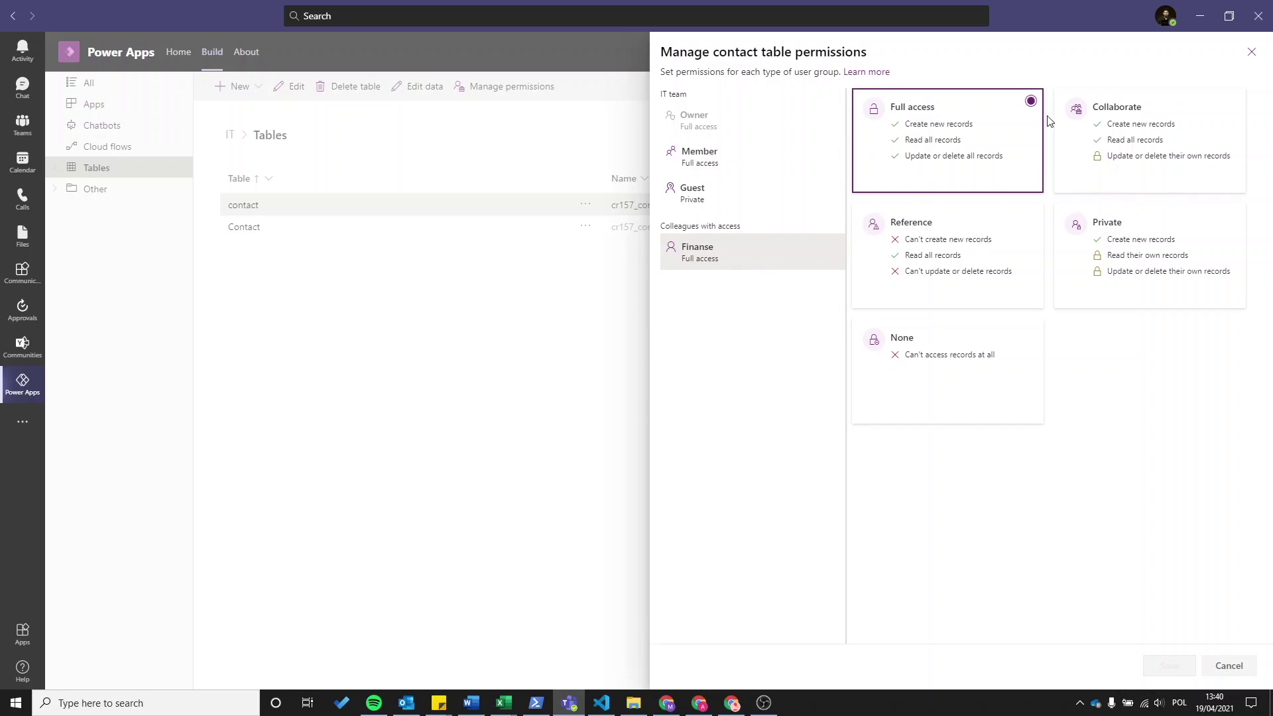
left_click(1250, 55)
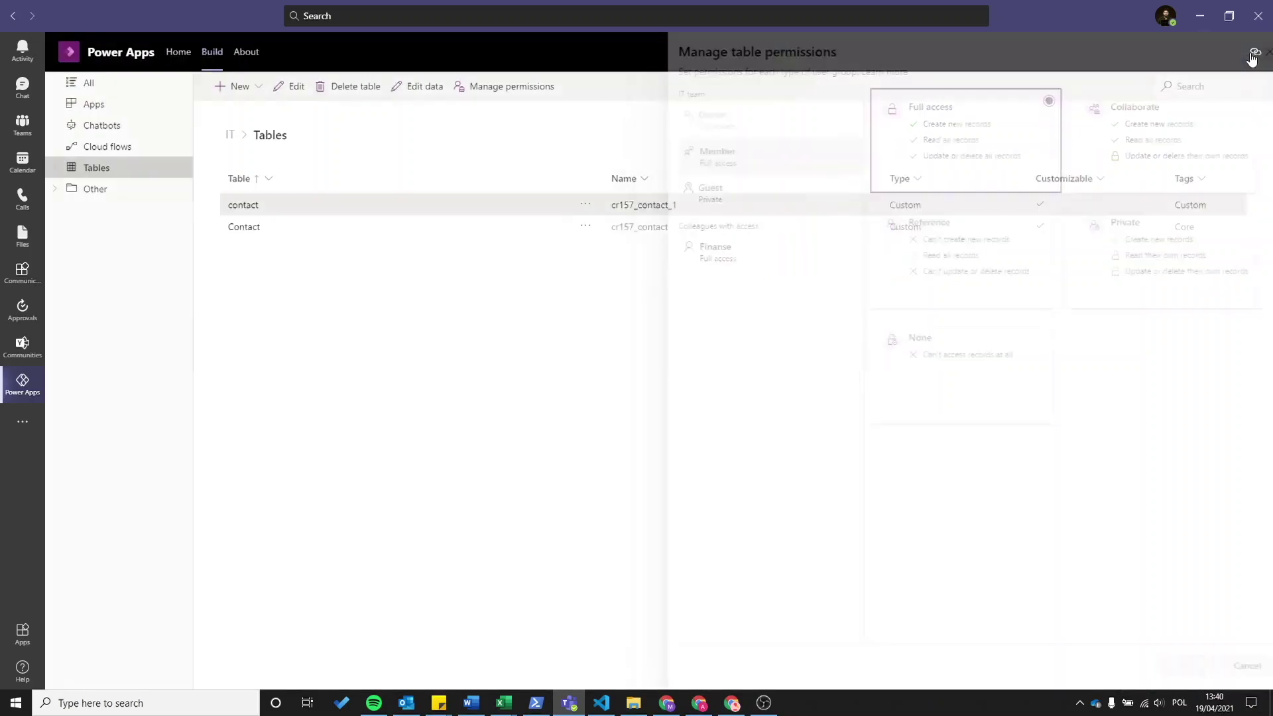
Step: Examine the Finanse group's permissions on the core Contact table cr157_contact
left_click(377, 220)
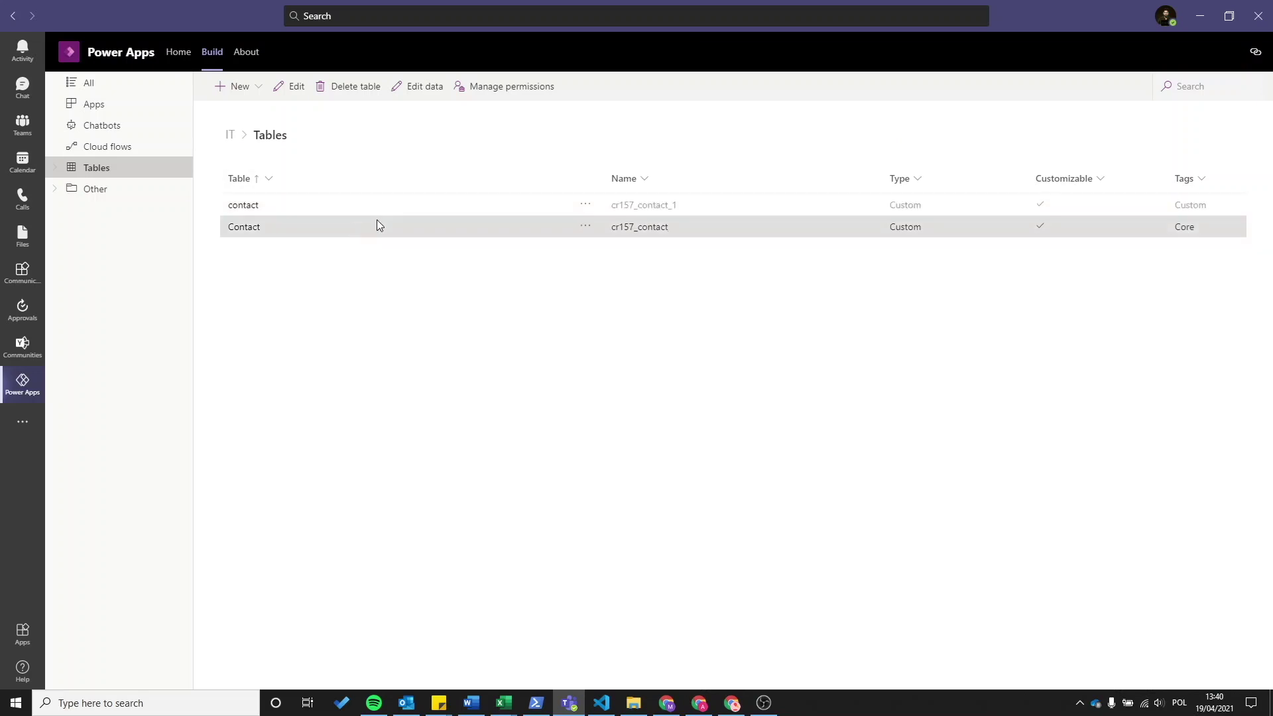
left_click(497, 92)
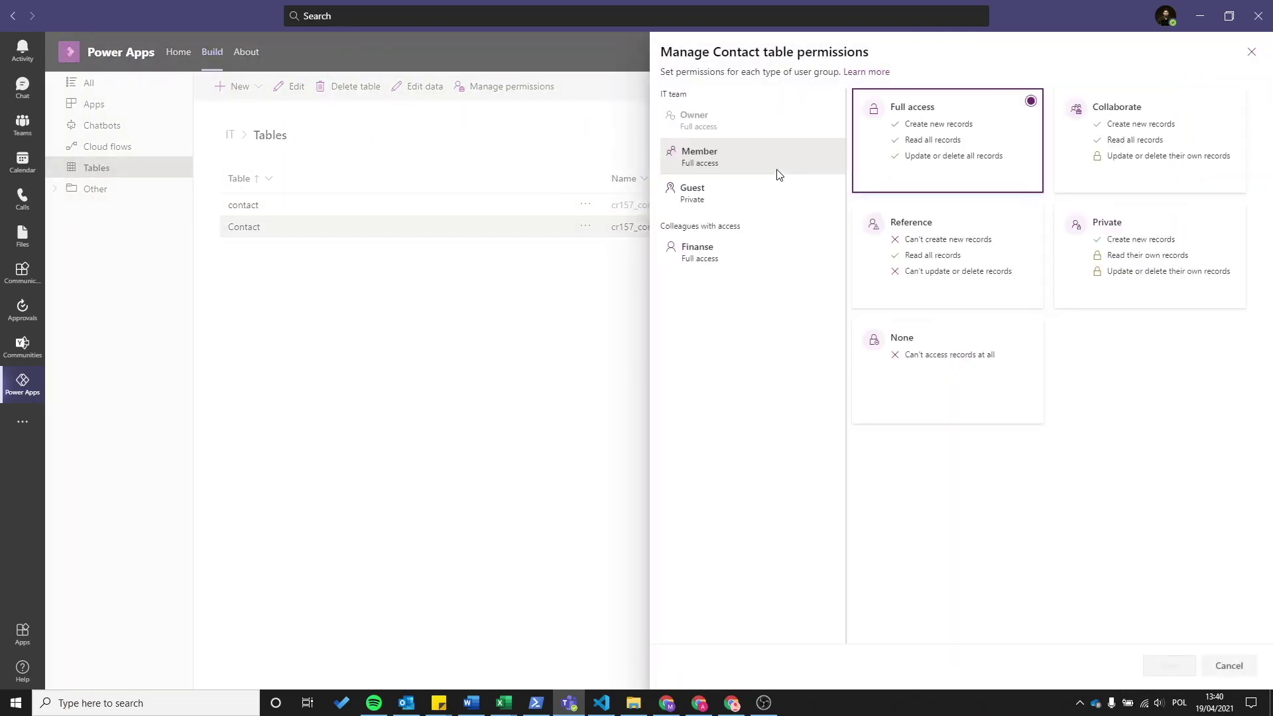
left_click(751, 260)
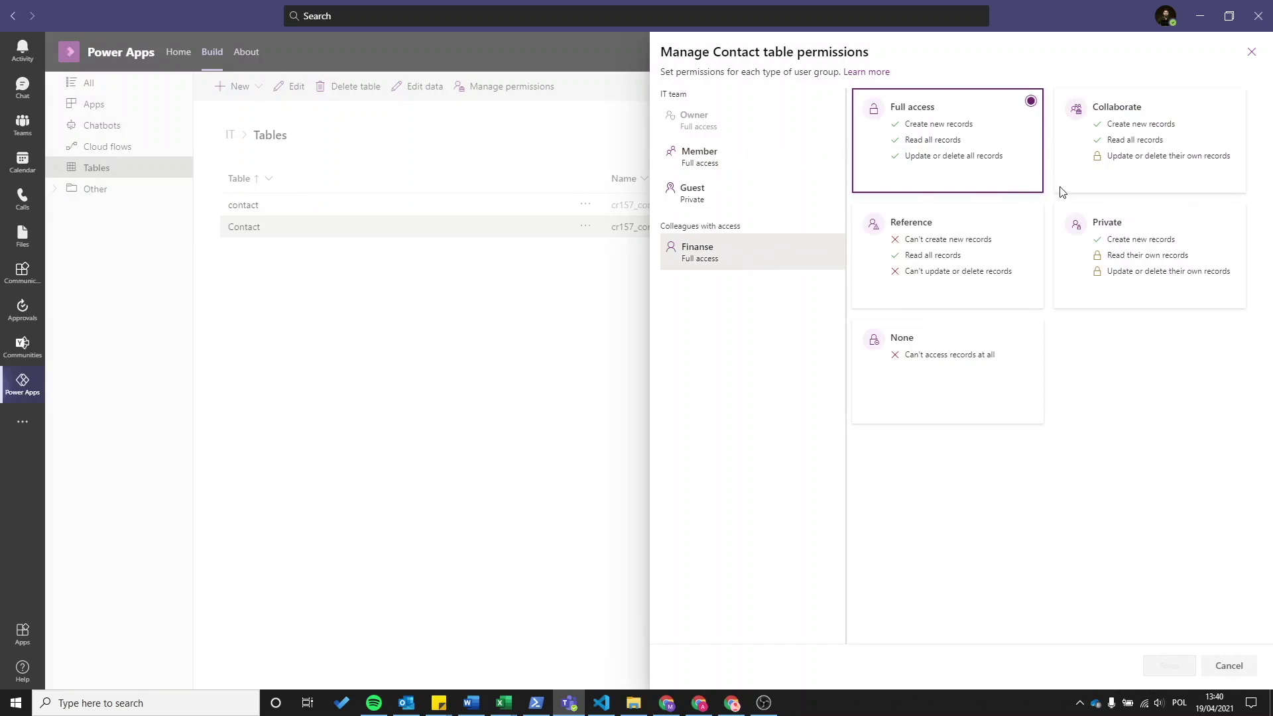
left_click(1251, 52)
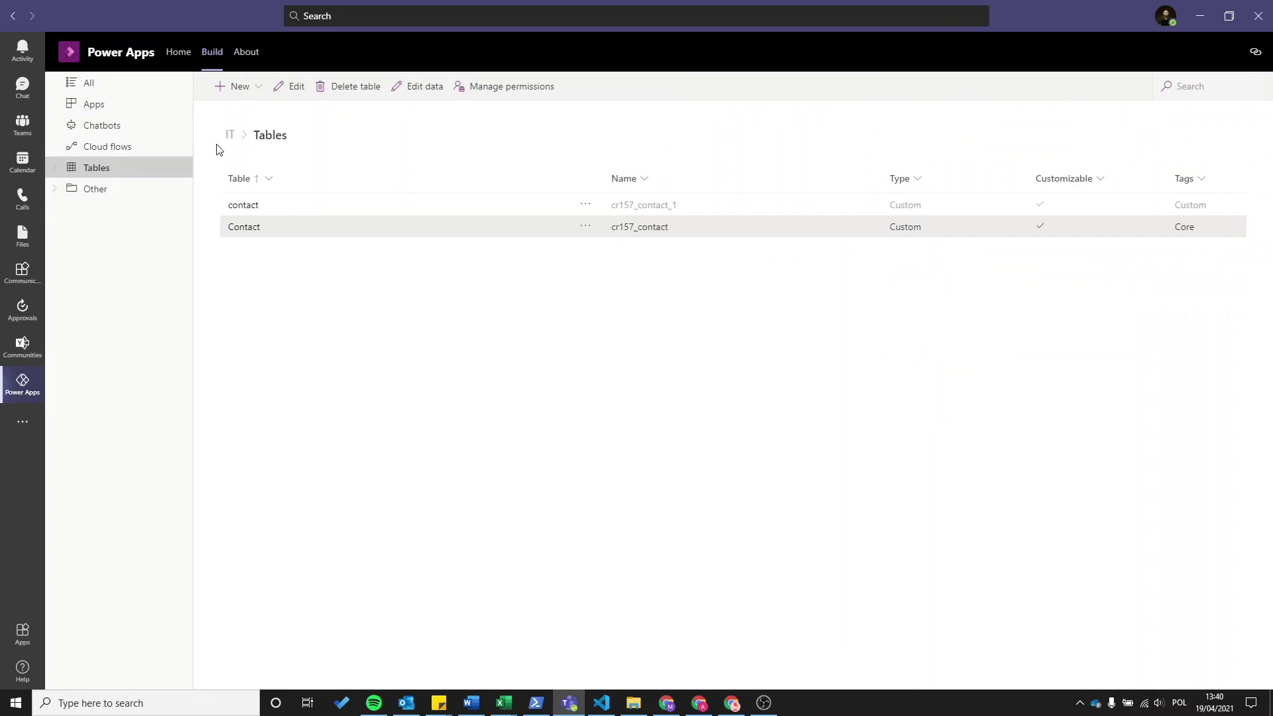
Step: Review which of the IT team's apps are shared with the Finanse security group, leaving the sharing settings as they are
left_click(89, 83)
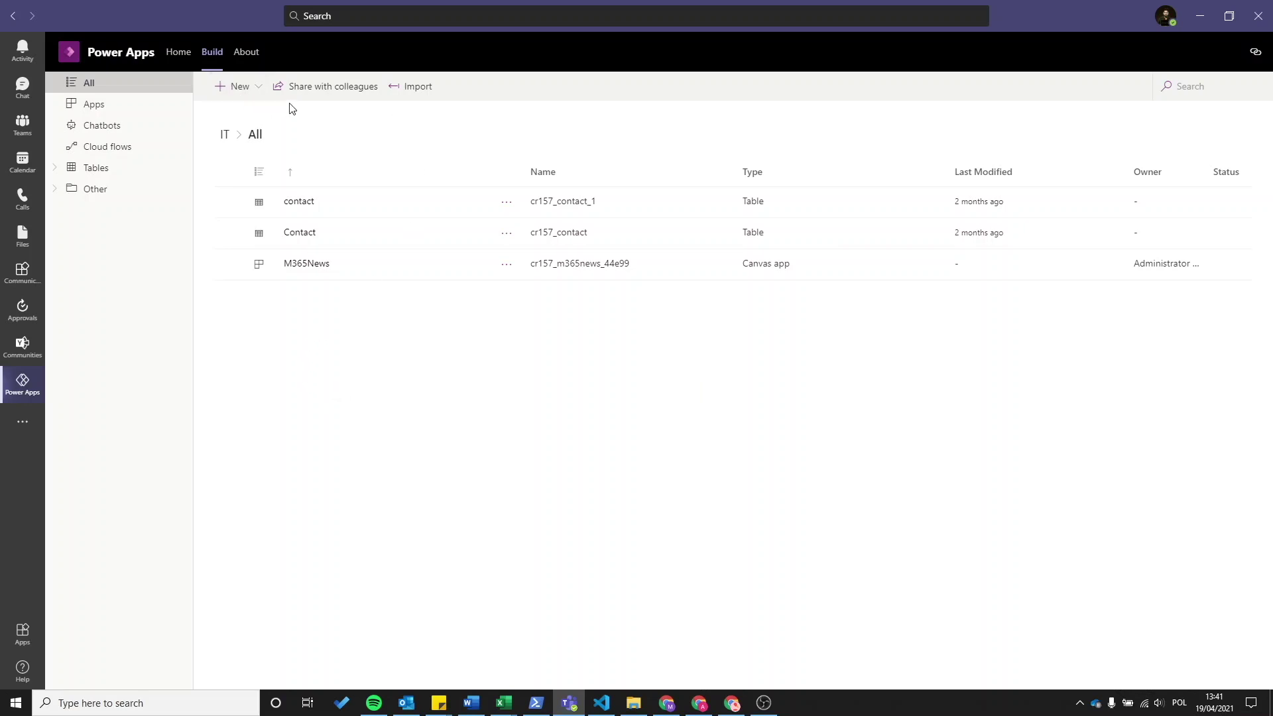
left_click(333, 95)
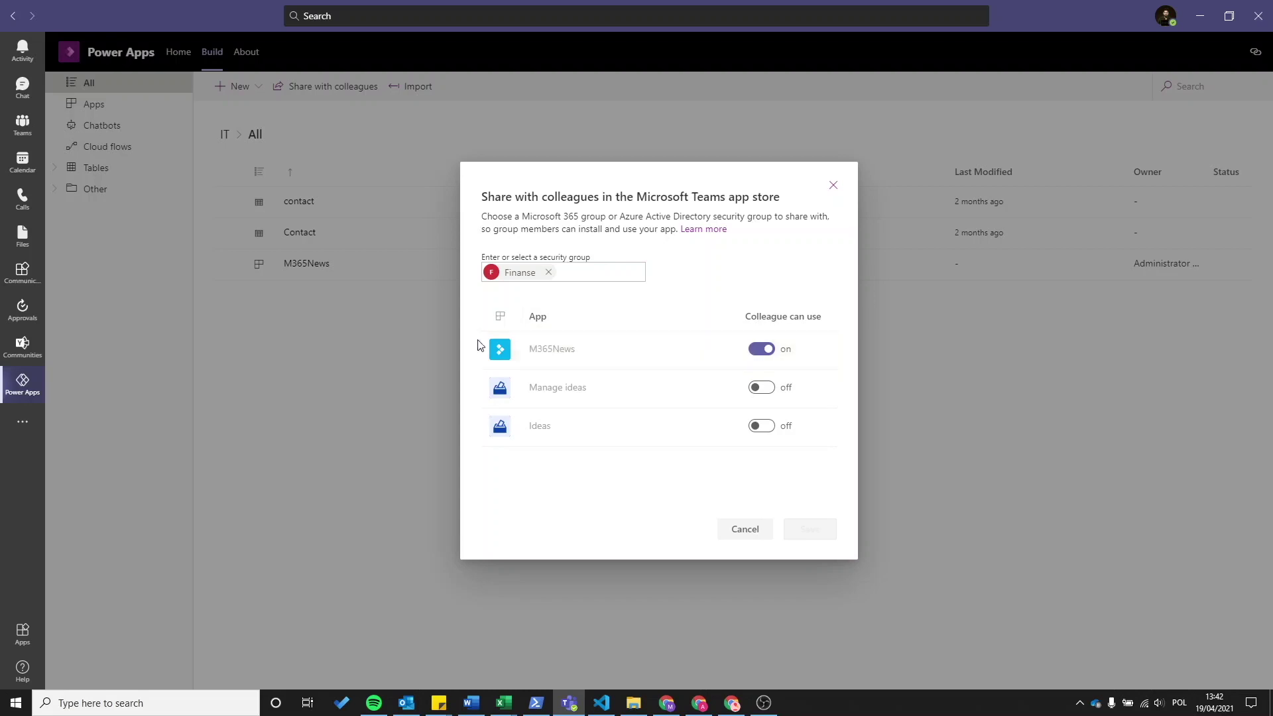
double_click(572, 348)
left_click(736, 530)
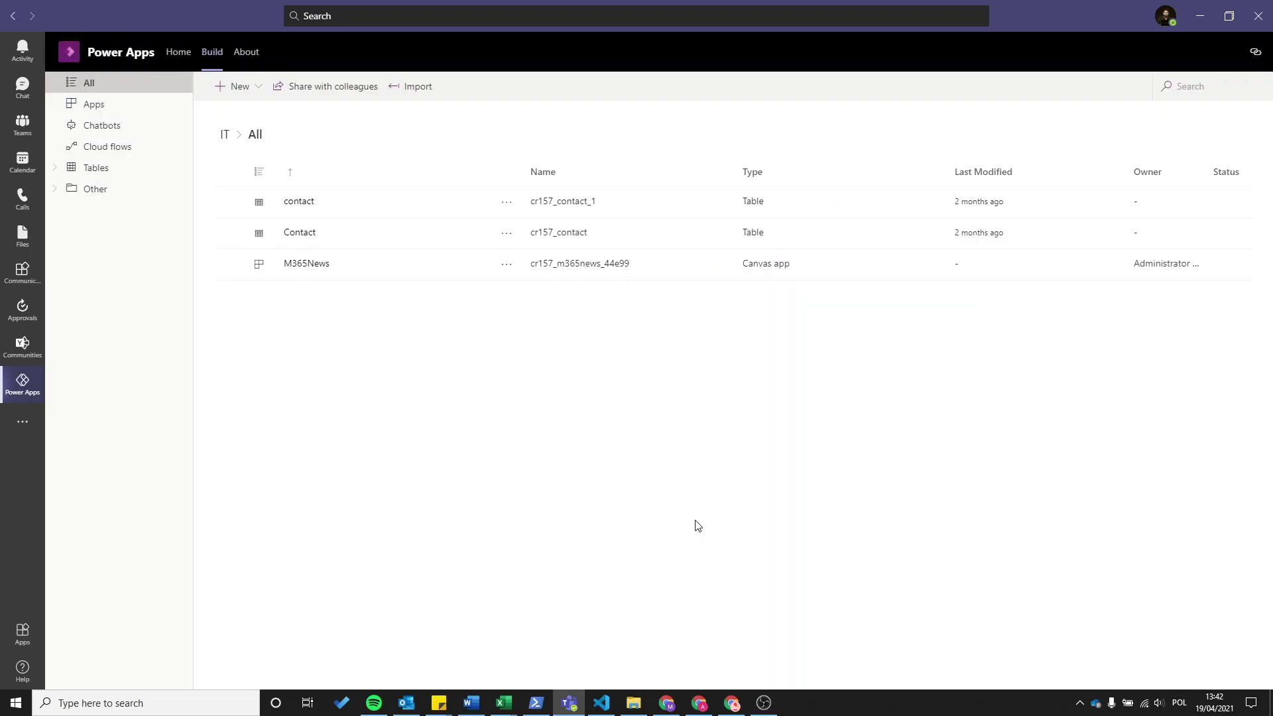
Step: Switch to the second account's Microsoft Teams session in Chrome and browse its app store
left_click(731, 702)
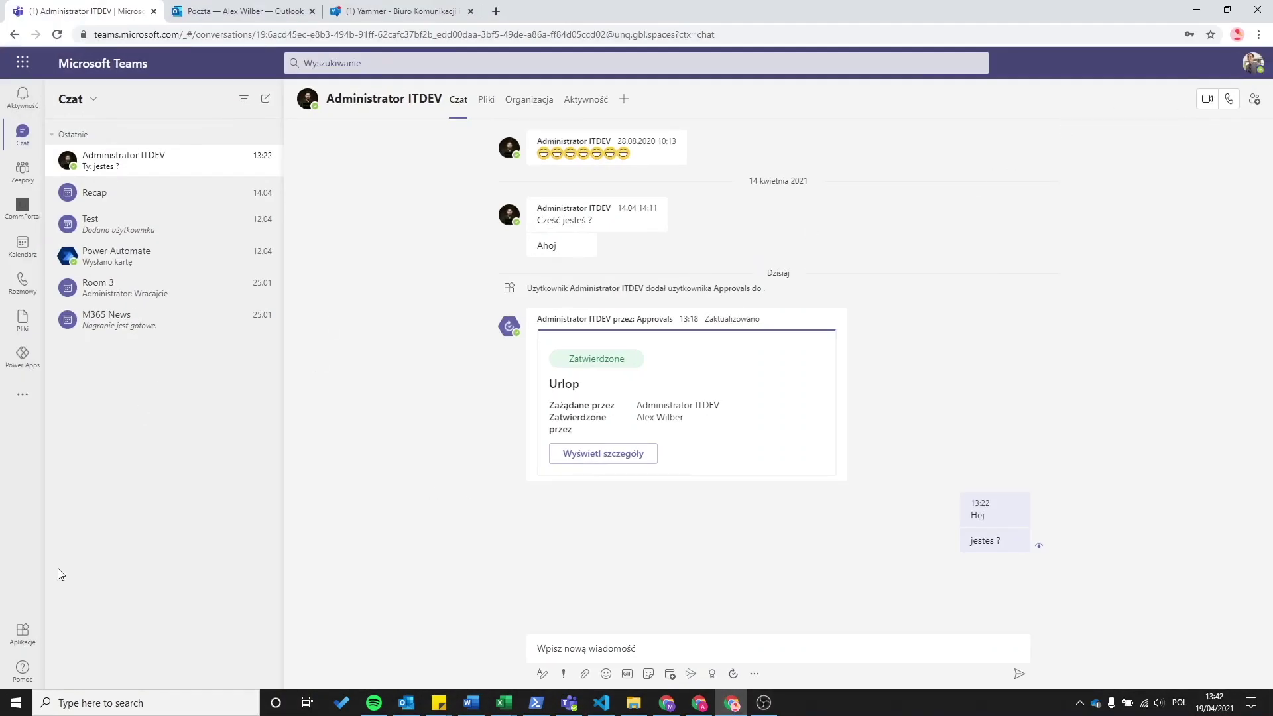
left_click(24, 635)
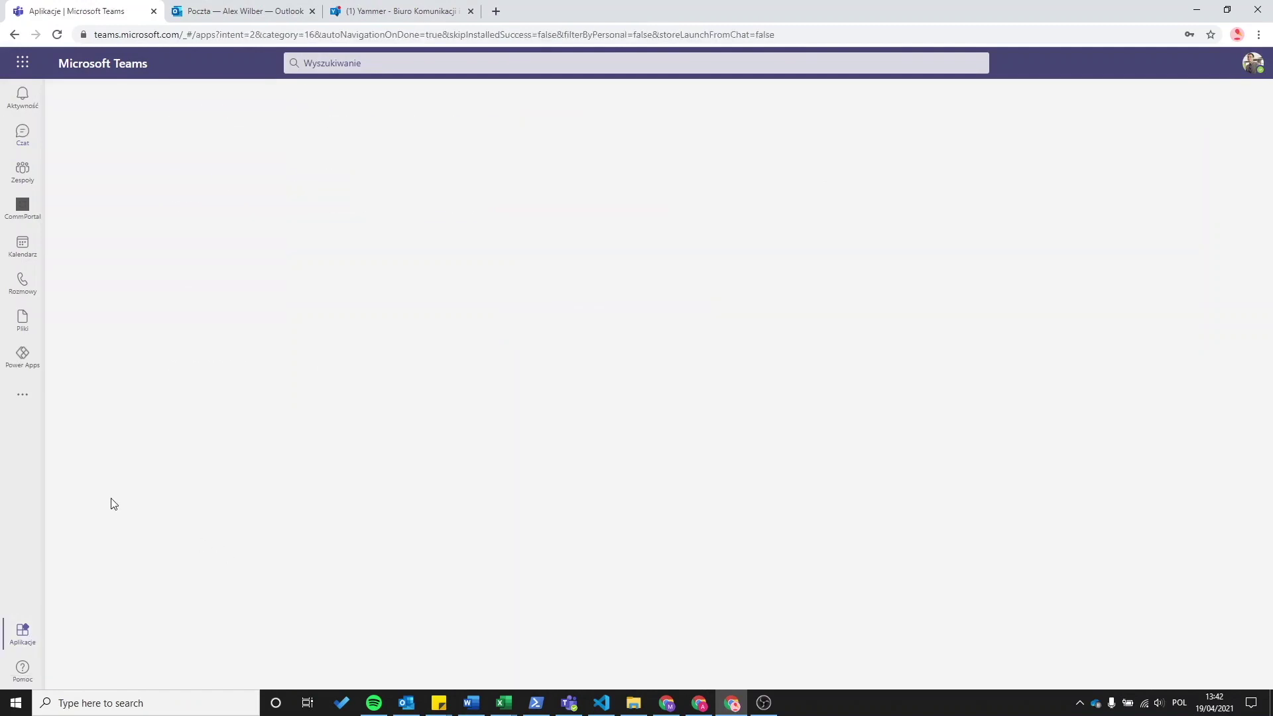
left_click(225, 310)
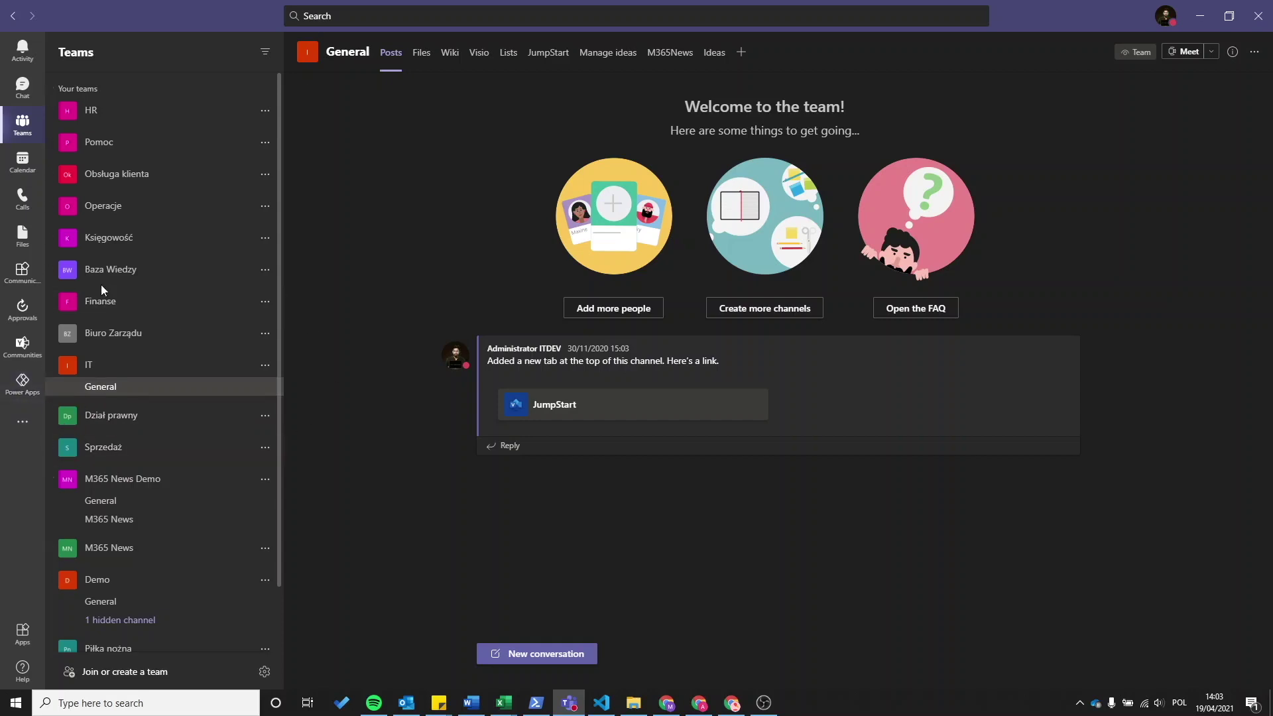
Step: Pop out the Approvals app into its own window and place it over the middle of the main Teams window
left_click(23, 310)
right_click(19, 312)
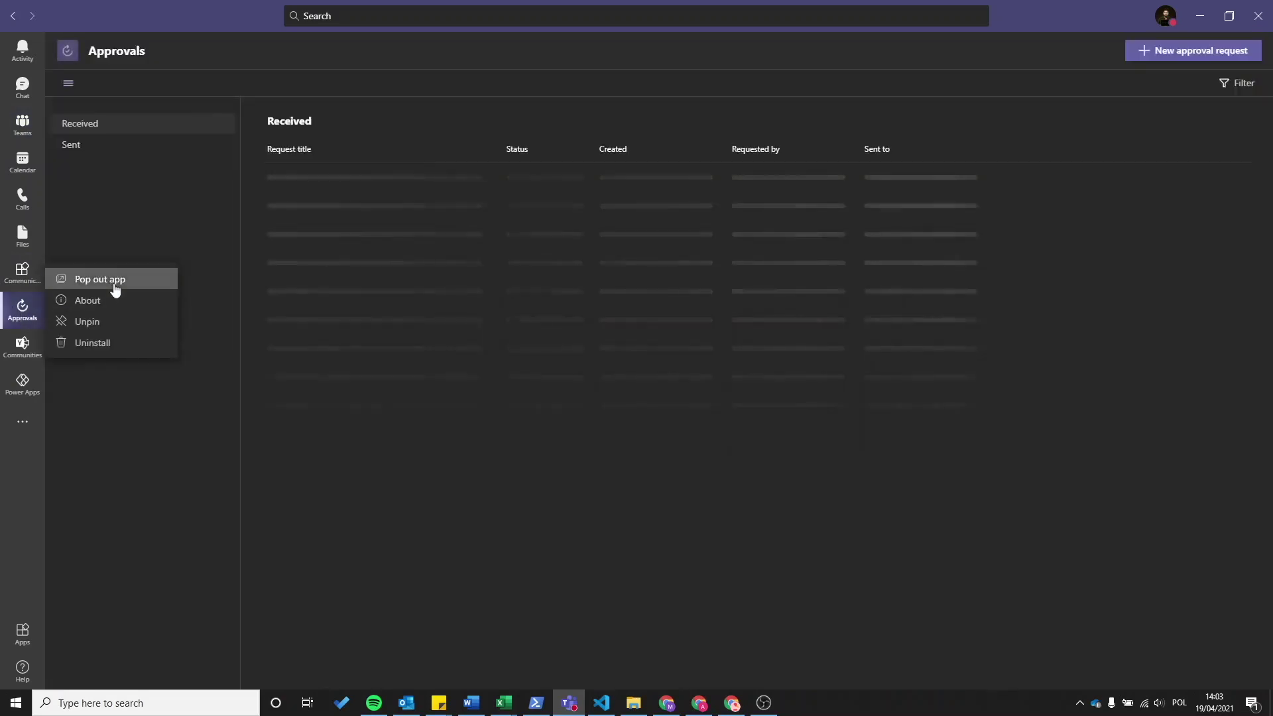
left_click(110, 281)
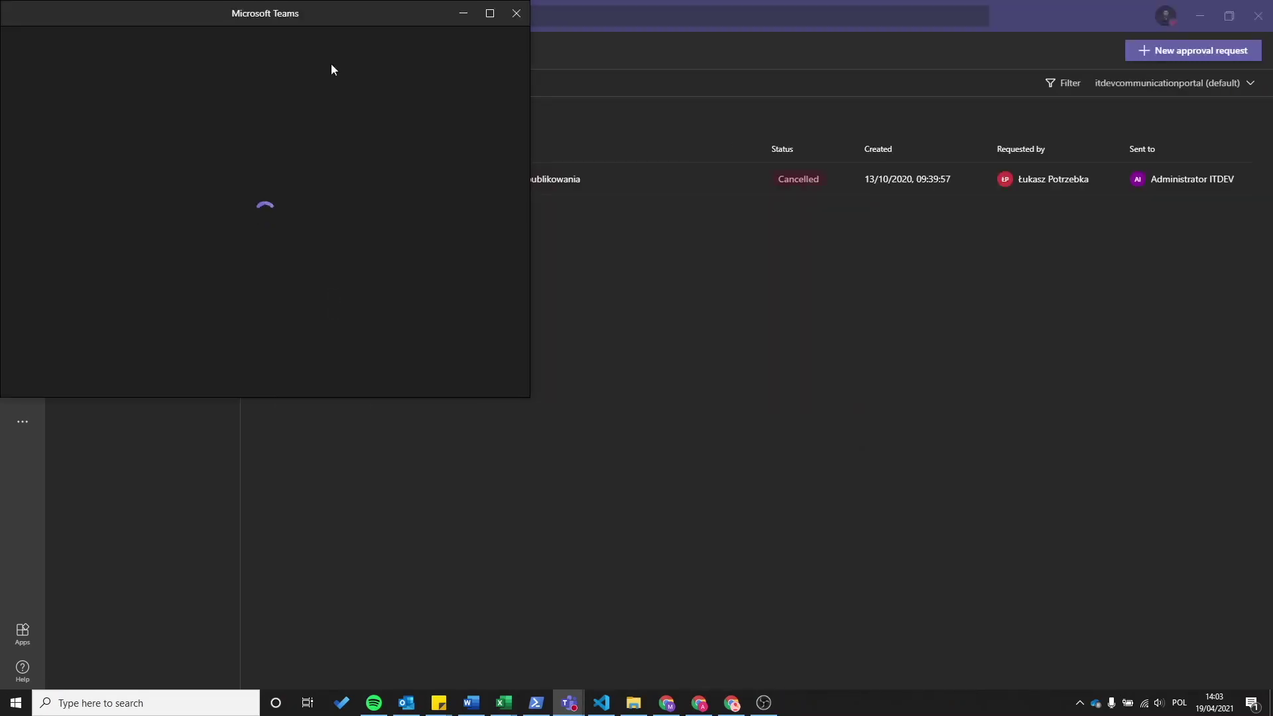
left_click_drag(304, 18, 781, 152)
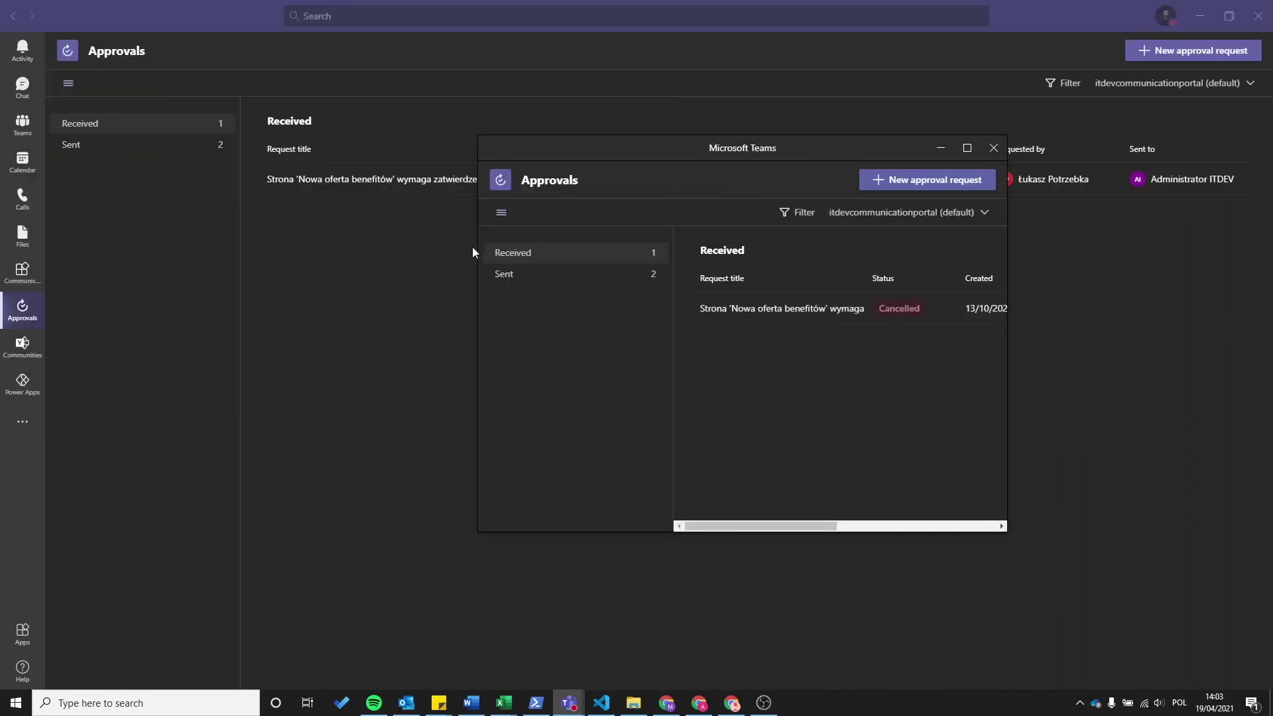
Step: Pop out the M365News tab of the IT team's General channel into a separate window
left_click(23, 123)
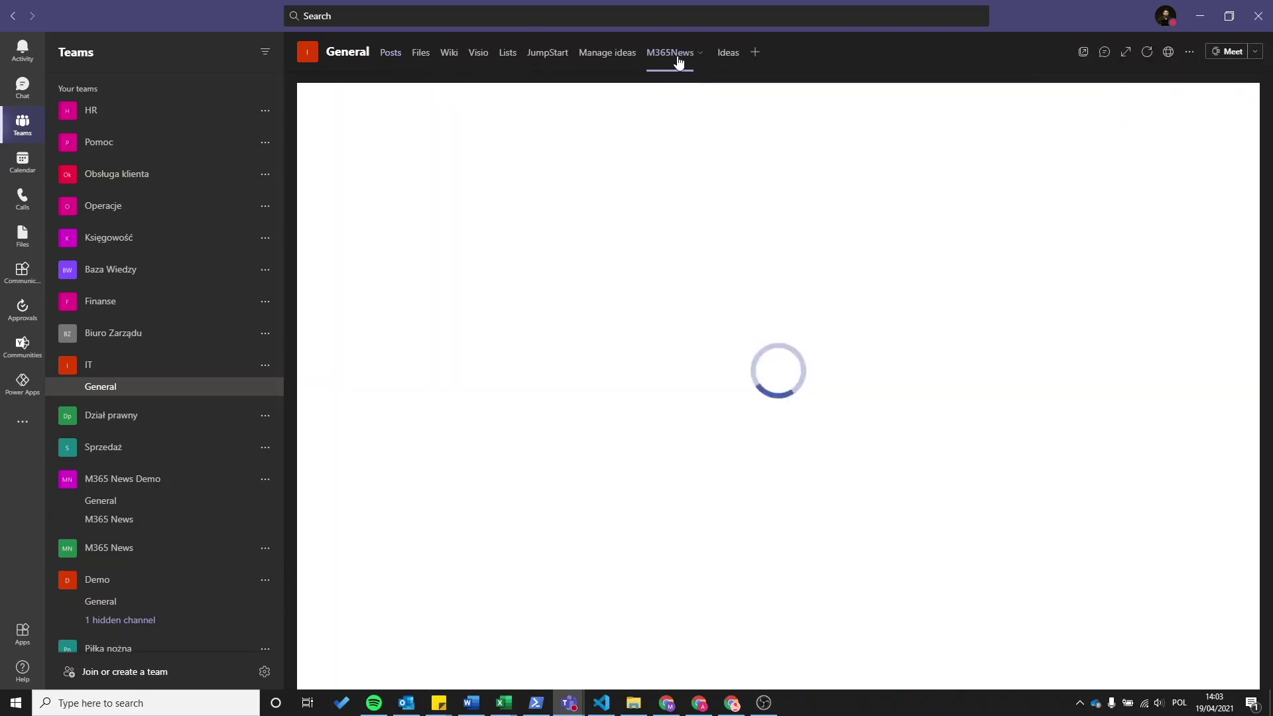
left_click(1082, 55)
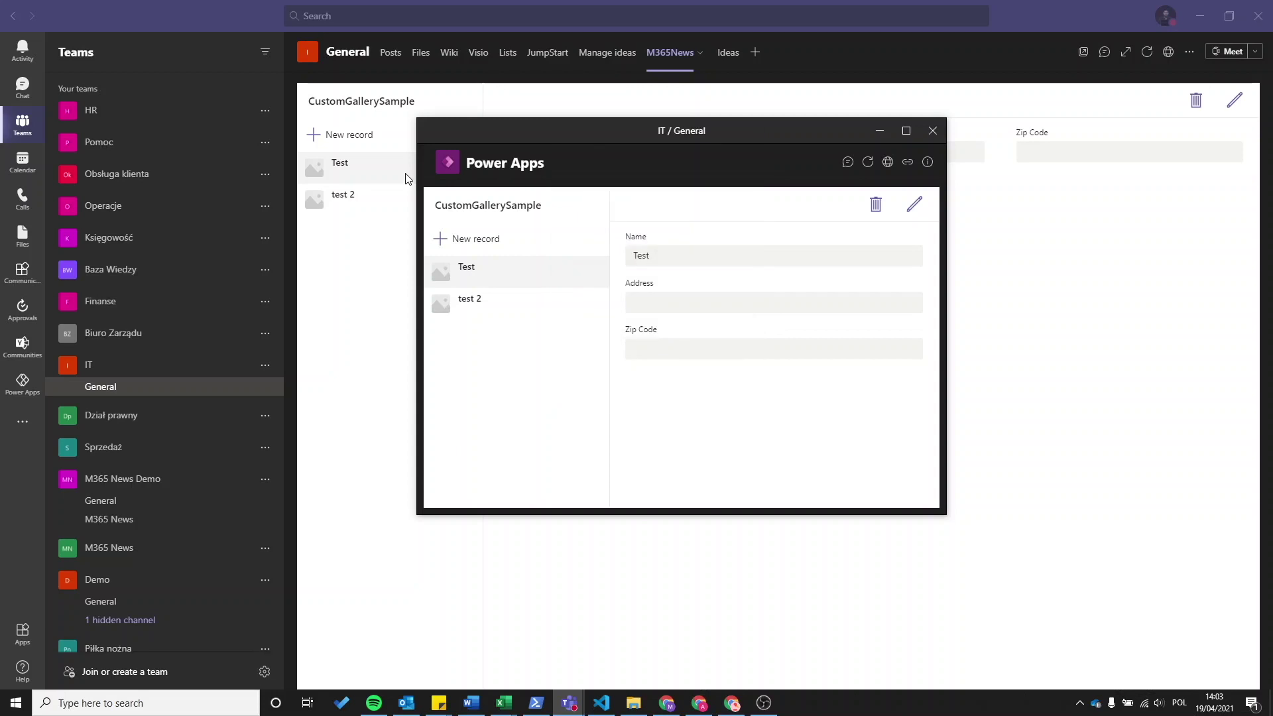
mouse_move(533, 191)
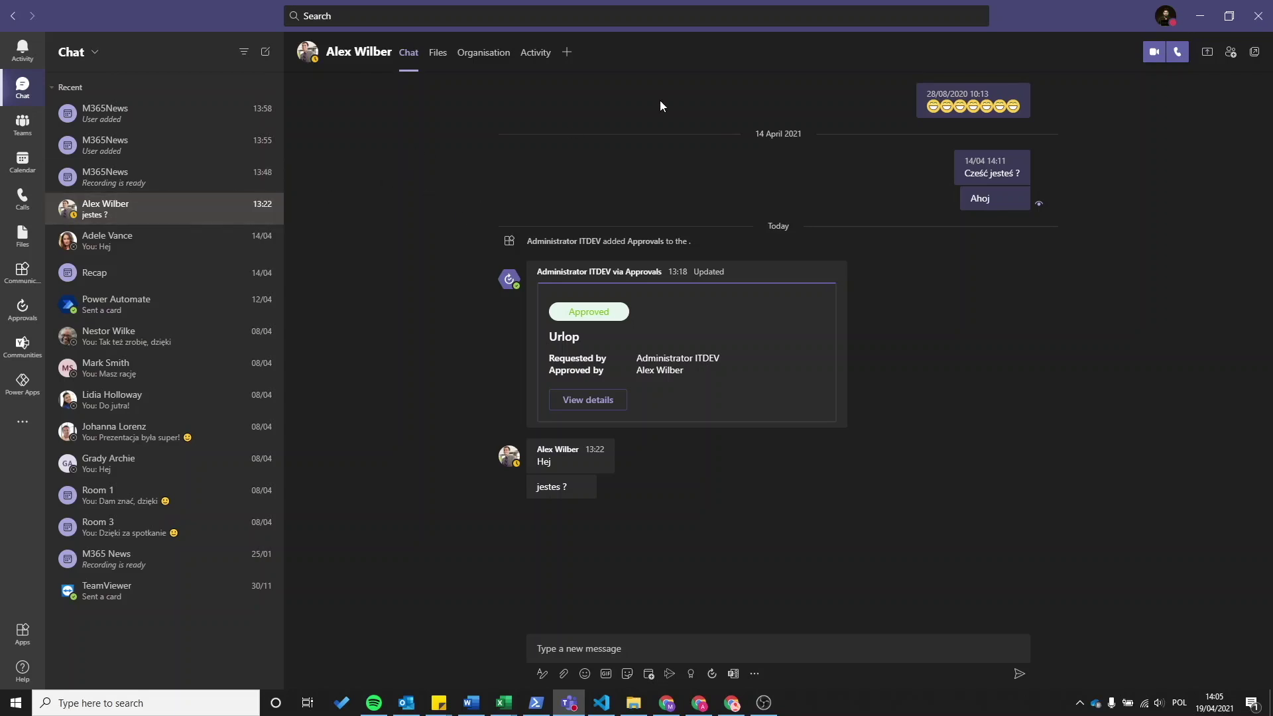
Step: View the apps available for adding as a tab in the one-to-one chat, and return to the teams list
left_click(568, 54)
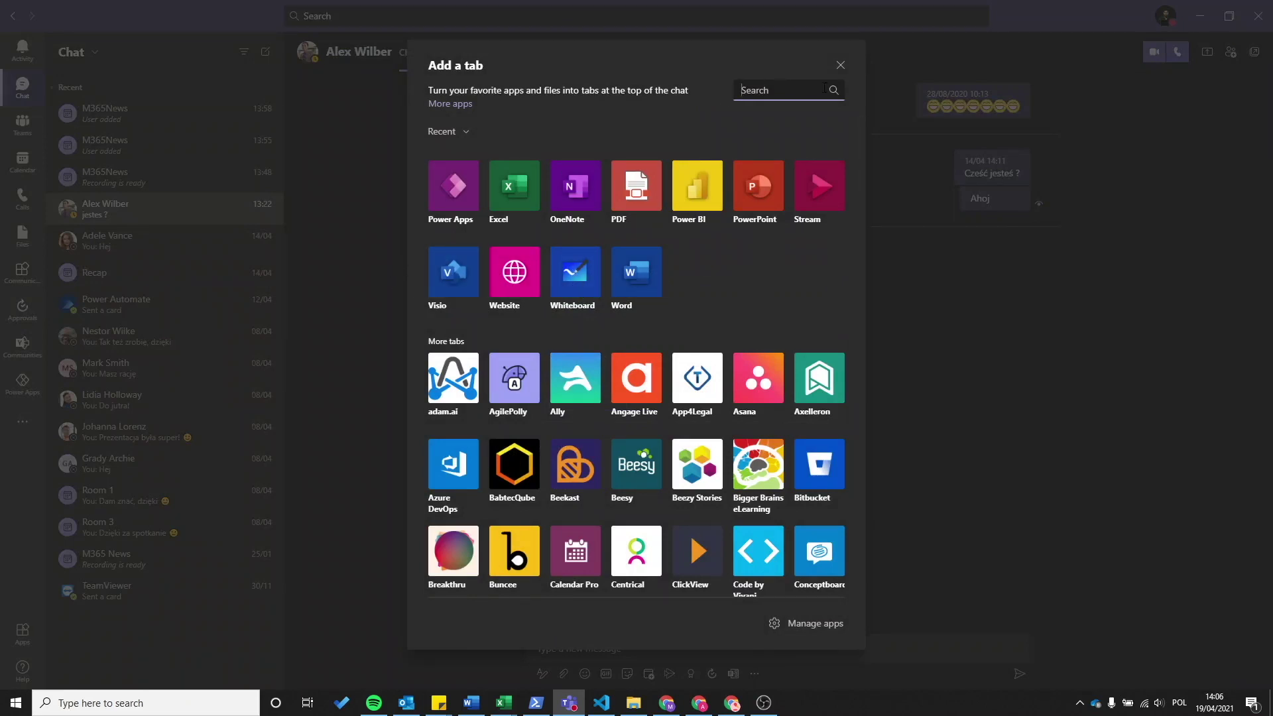
left_click(839, 66)
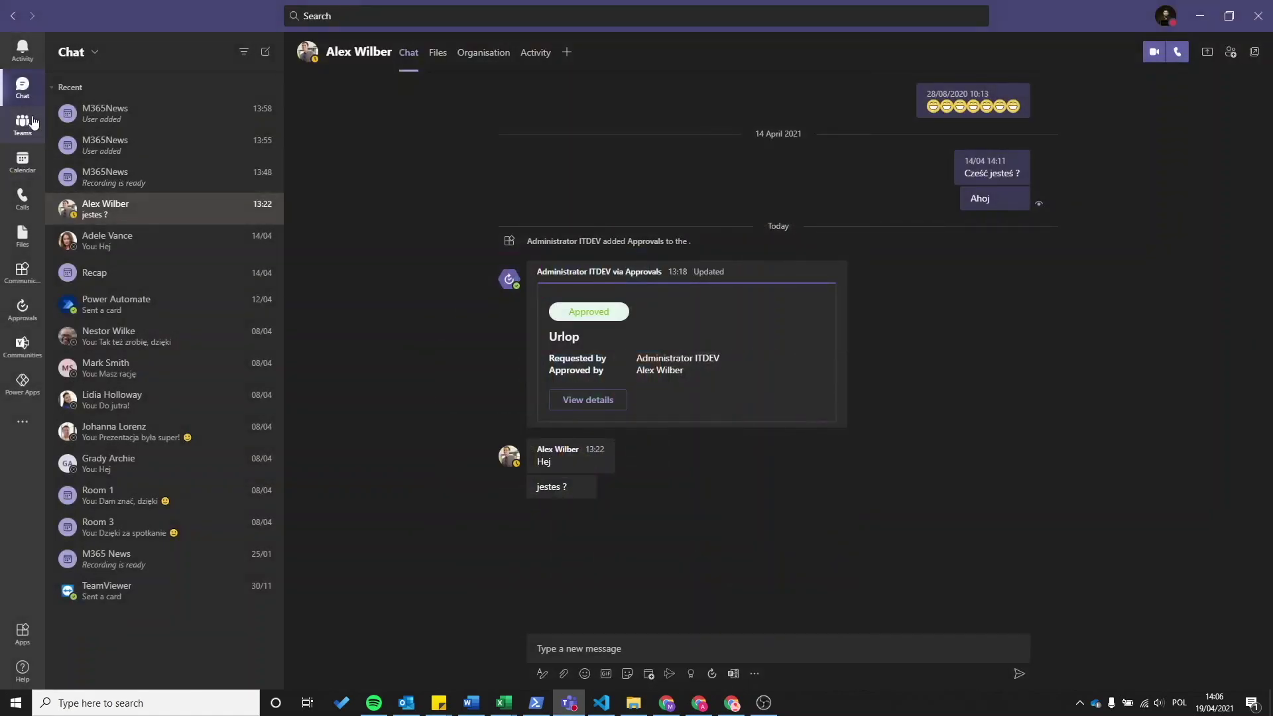
left_click(24, 134)
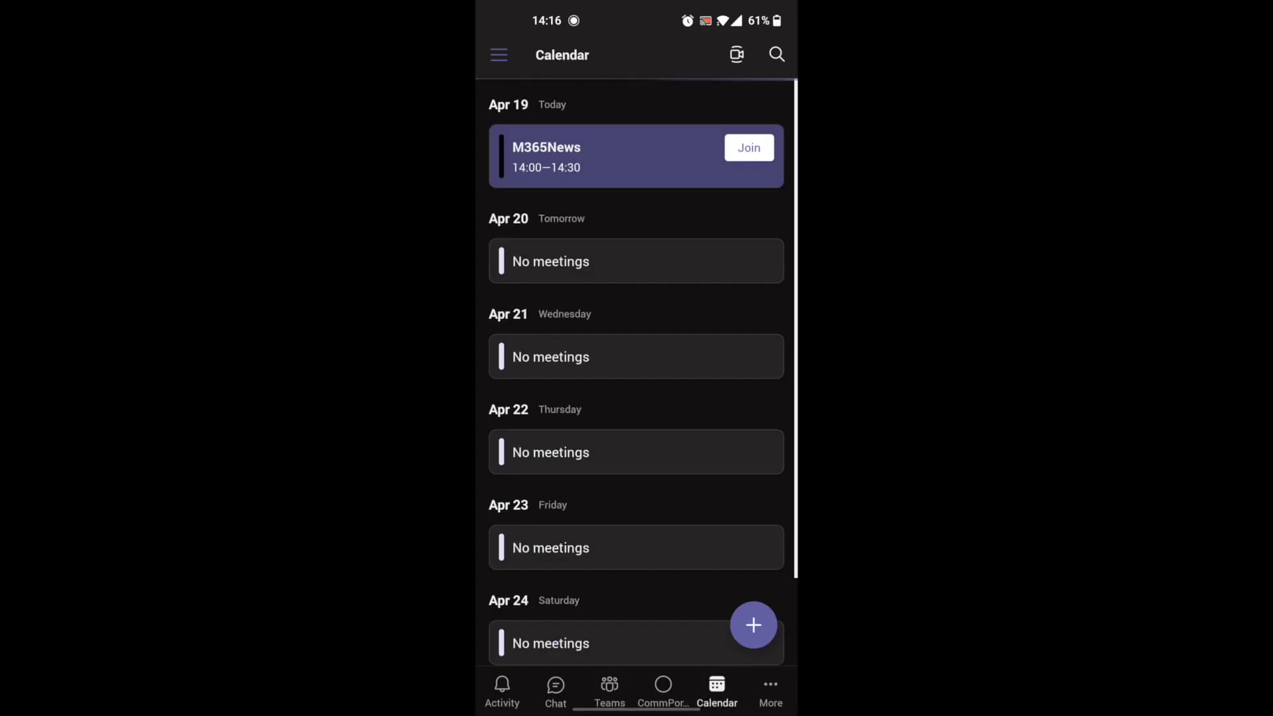
Step: Join today's M365News meeting on the phone with video and microphone off, and share the entire screen from the browser session
left_click(753, 136)
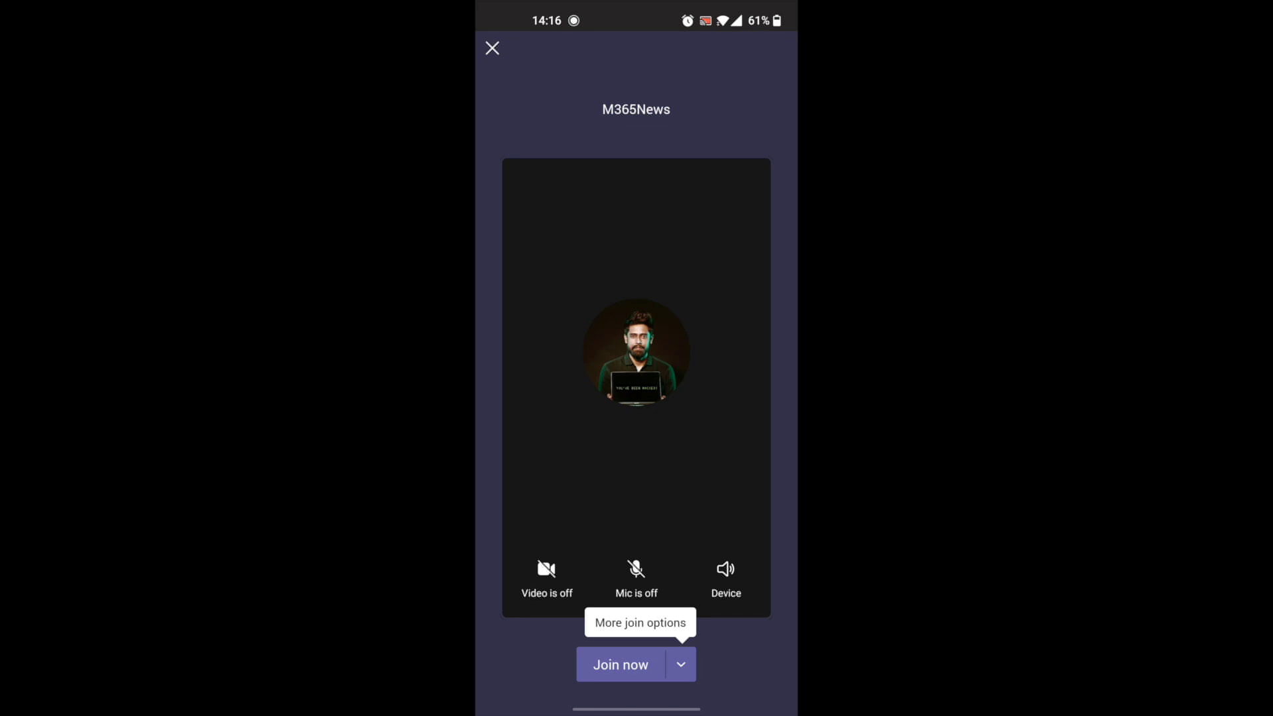
left_click(620, 664)
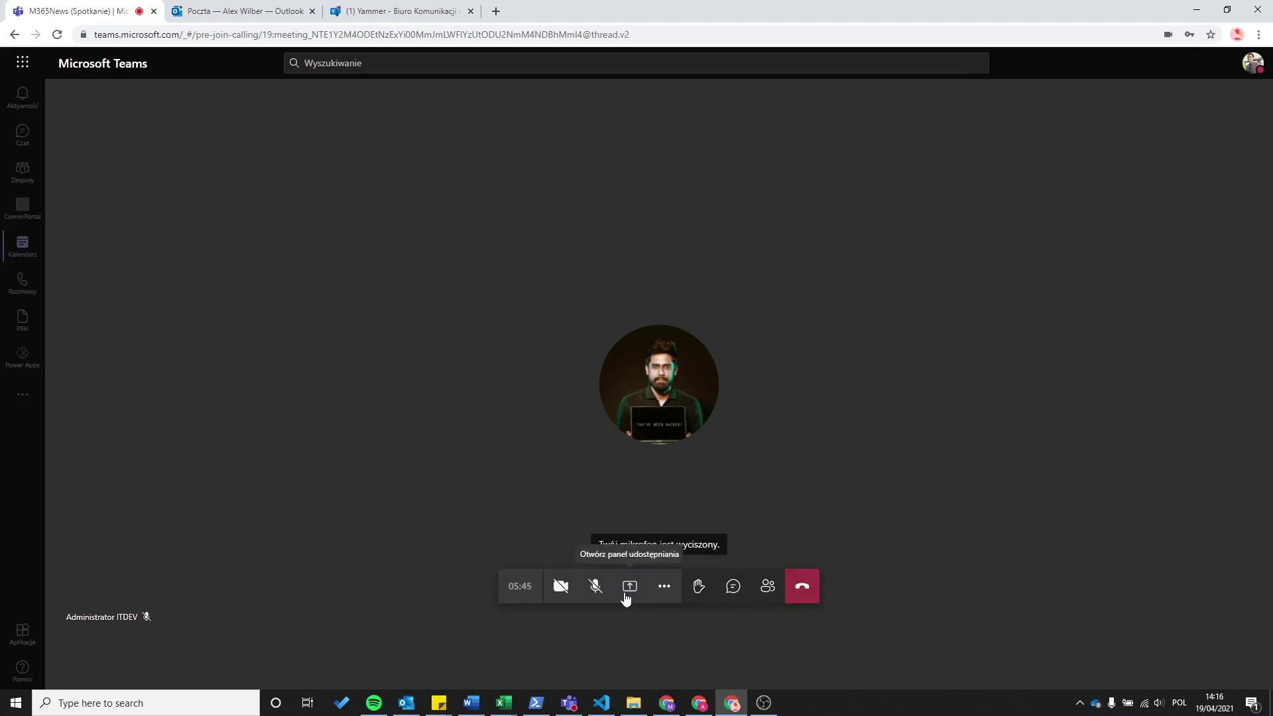
left_click(627, 587)
left_click(114, 647)
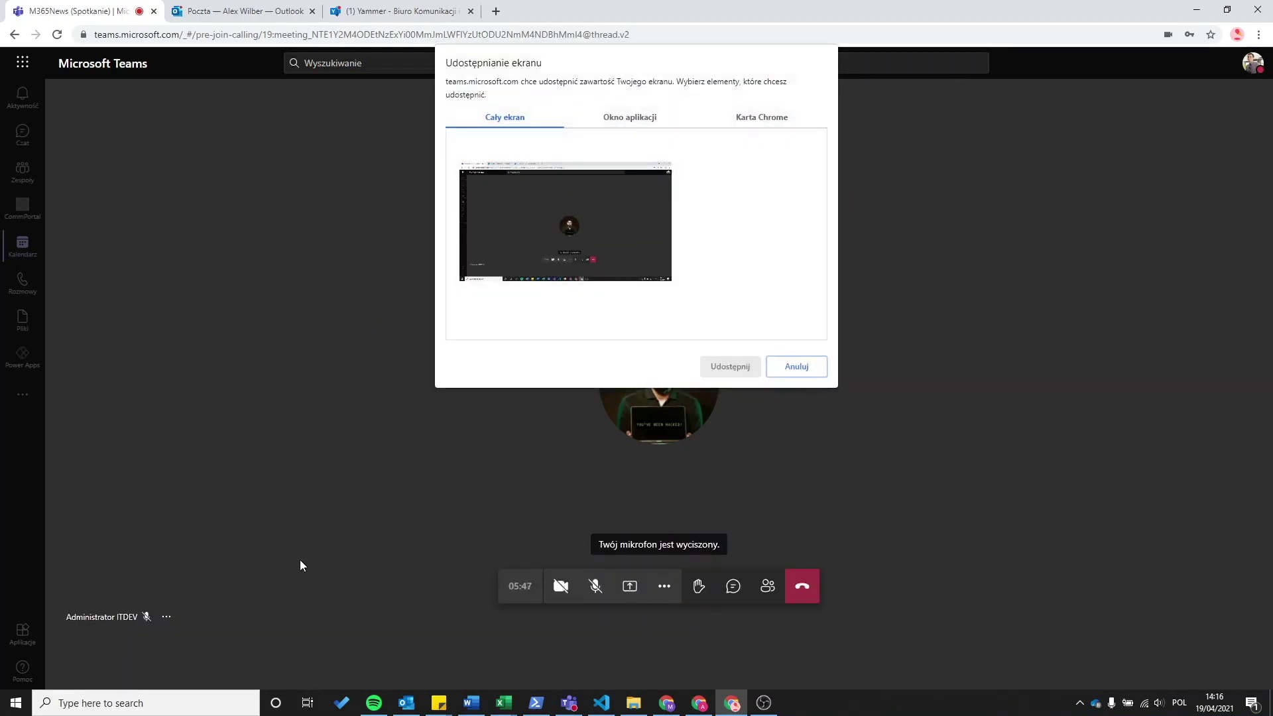
left_click(728, 365)
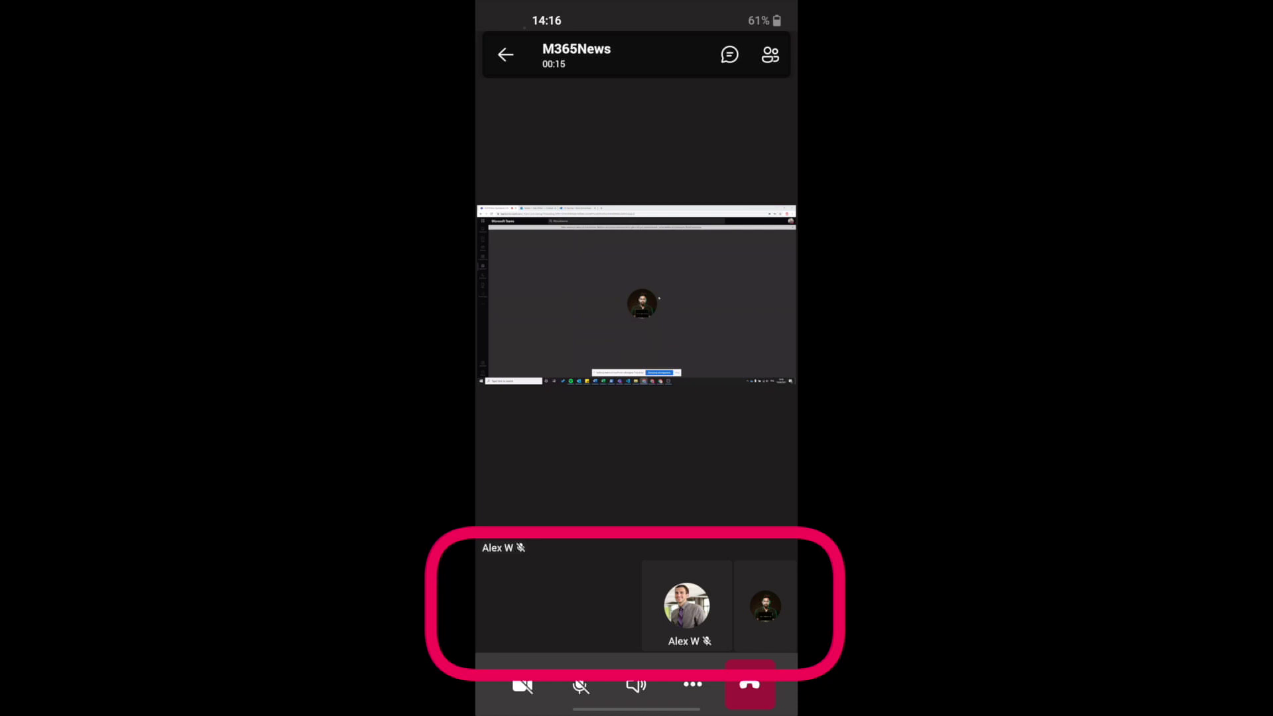
Step: Pin the screen-sharing participant in the M365News meeting on the phone
left_click(680, 610)
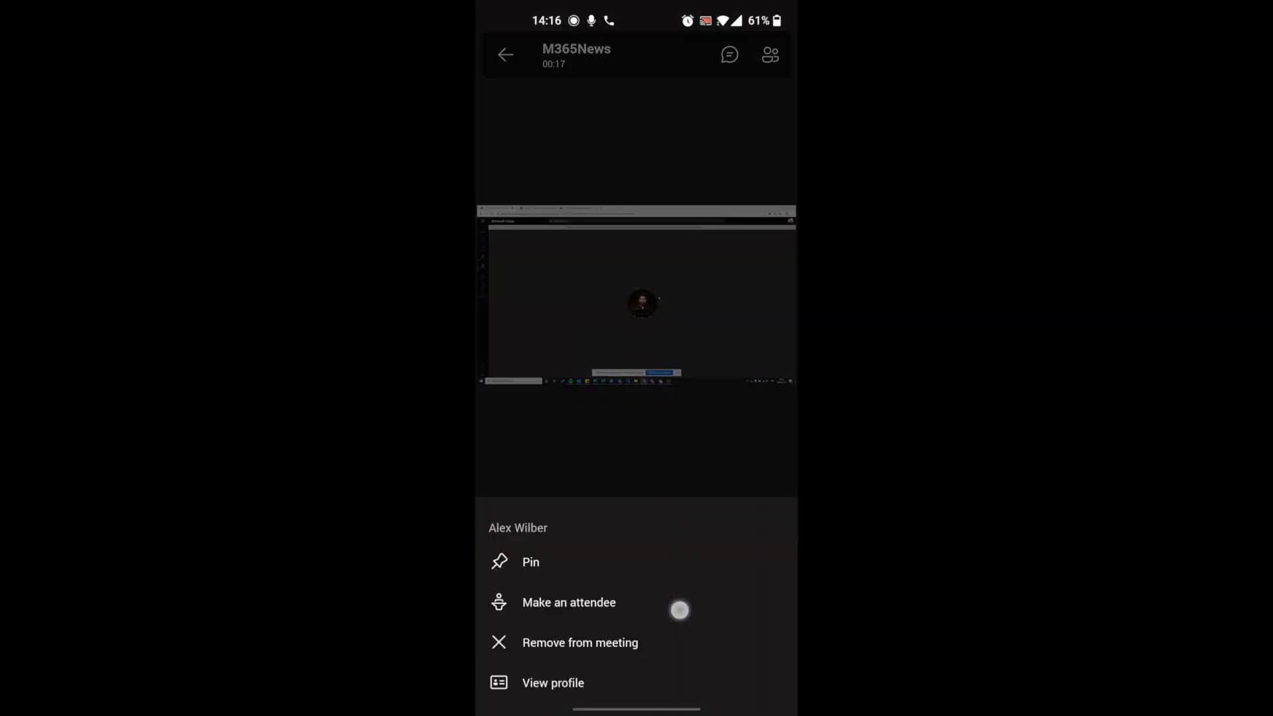
left_click(530, 561)
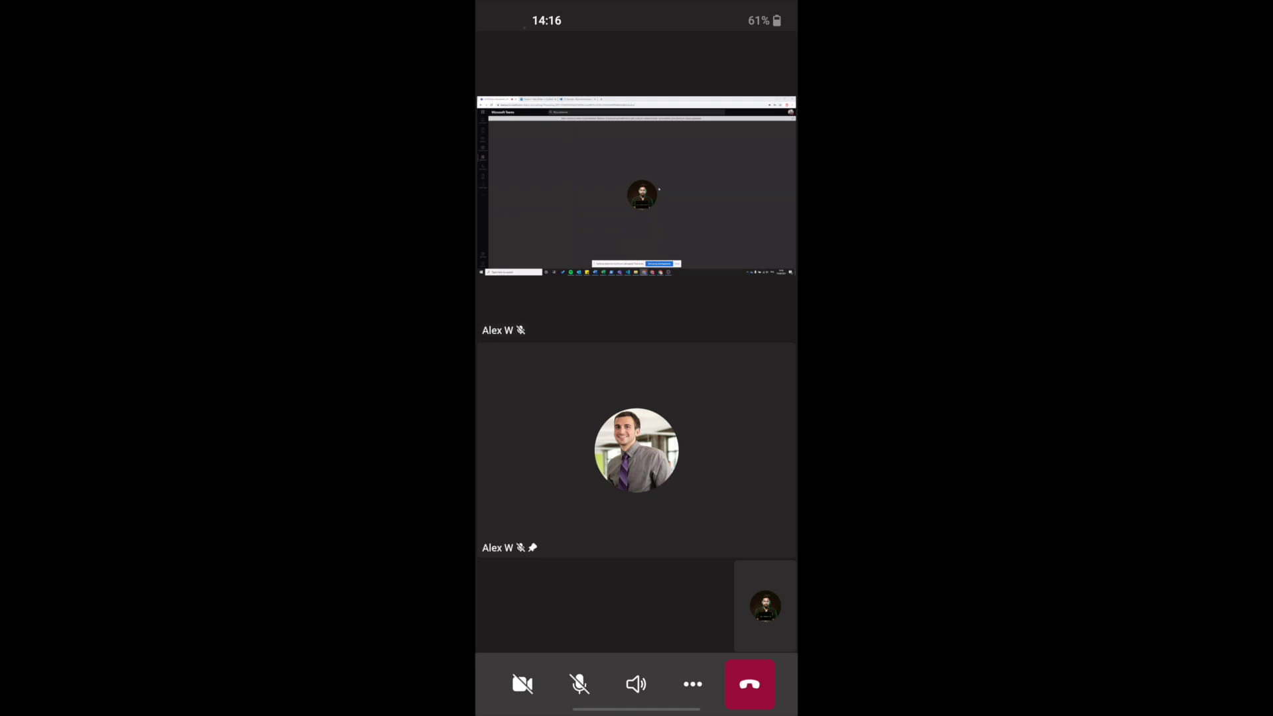
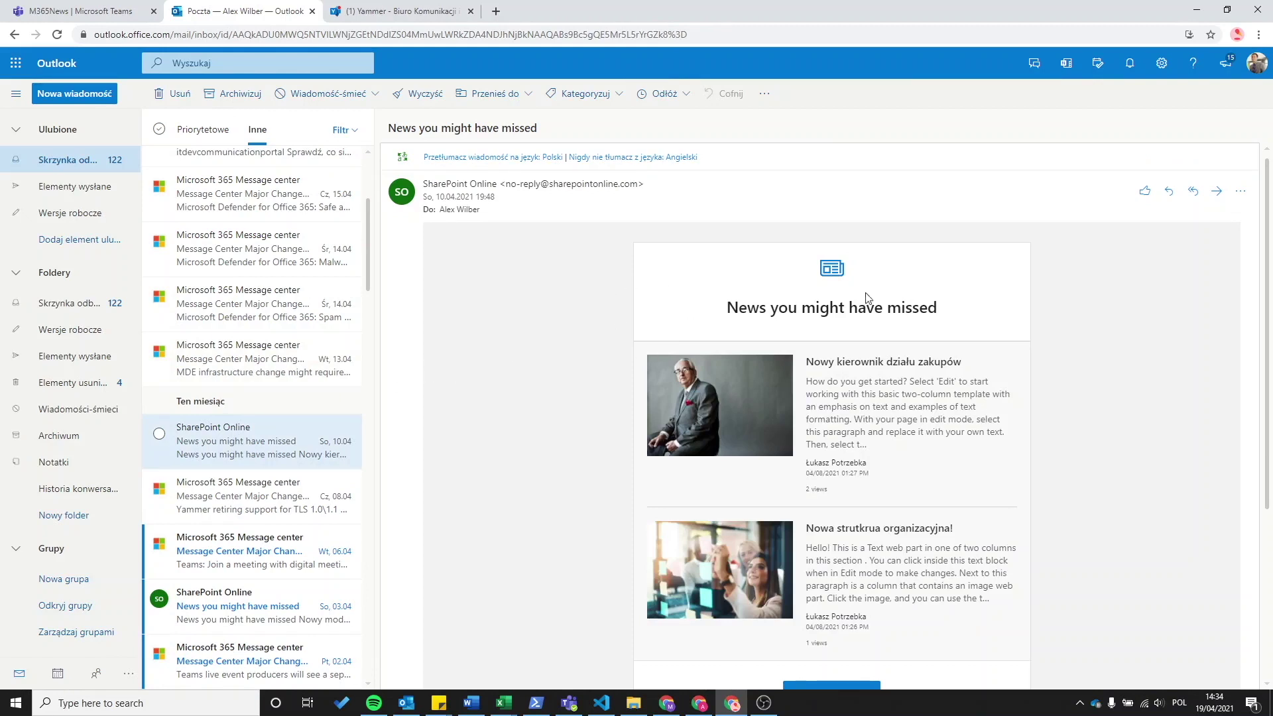
Step: Read through SharePoint Online's "News you might have missed" email in Outlook
scroll(511, 331, "down", 3)
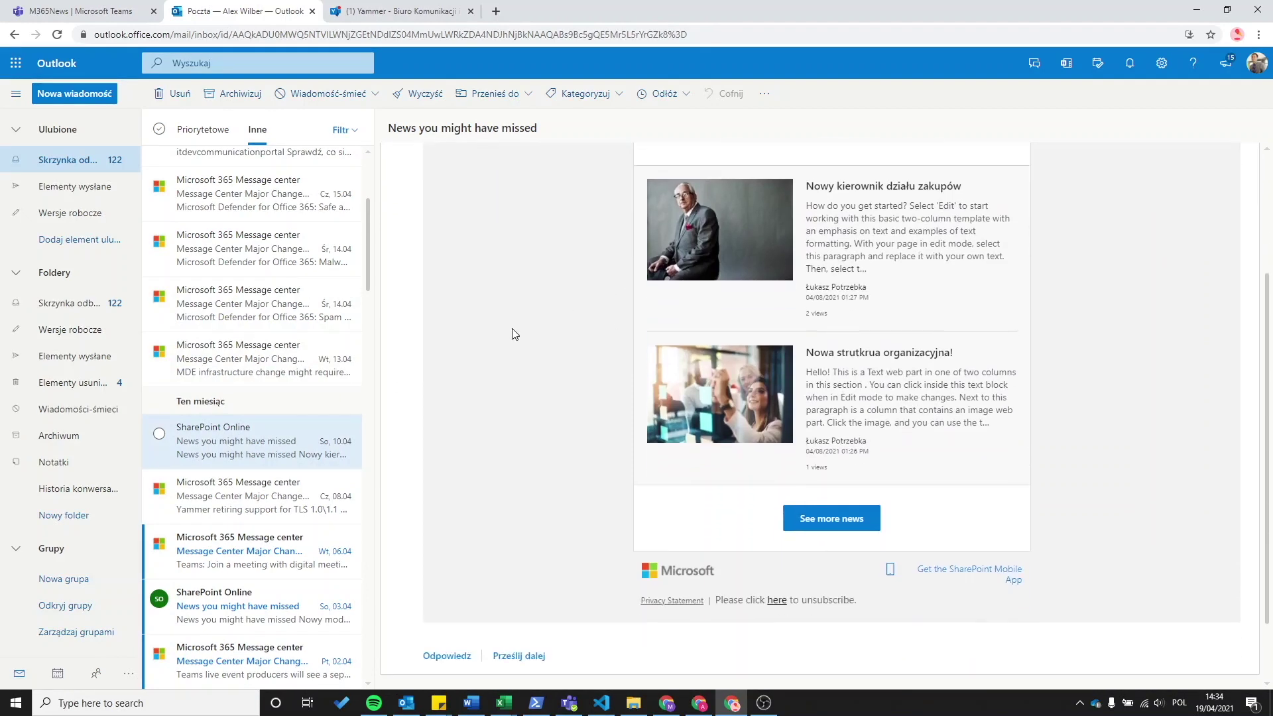
scroll(512, 332, "up", 3)
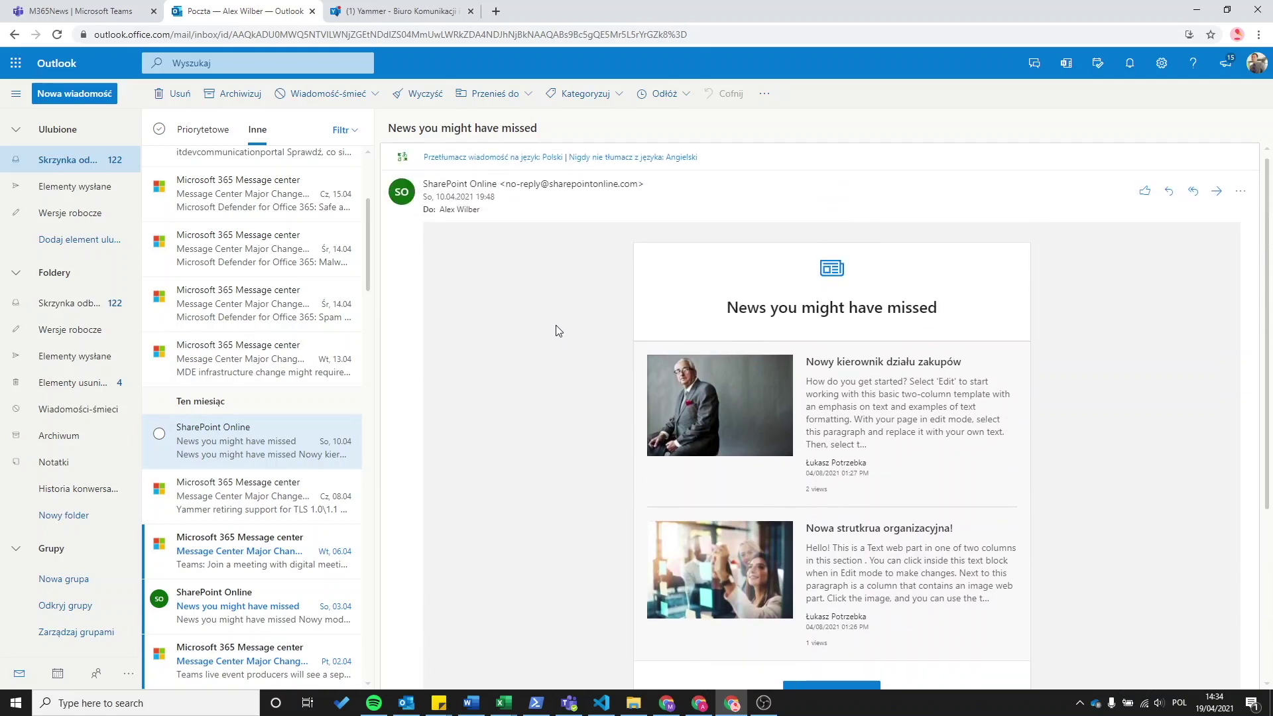
scroll(279, 300, "up", 3)
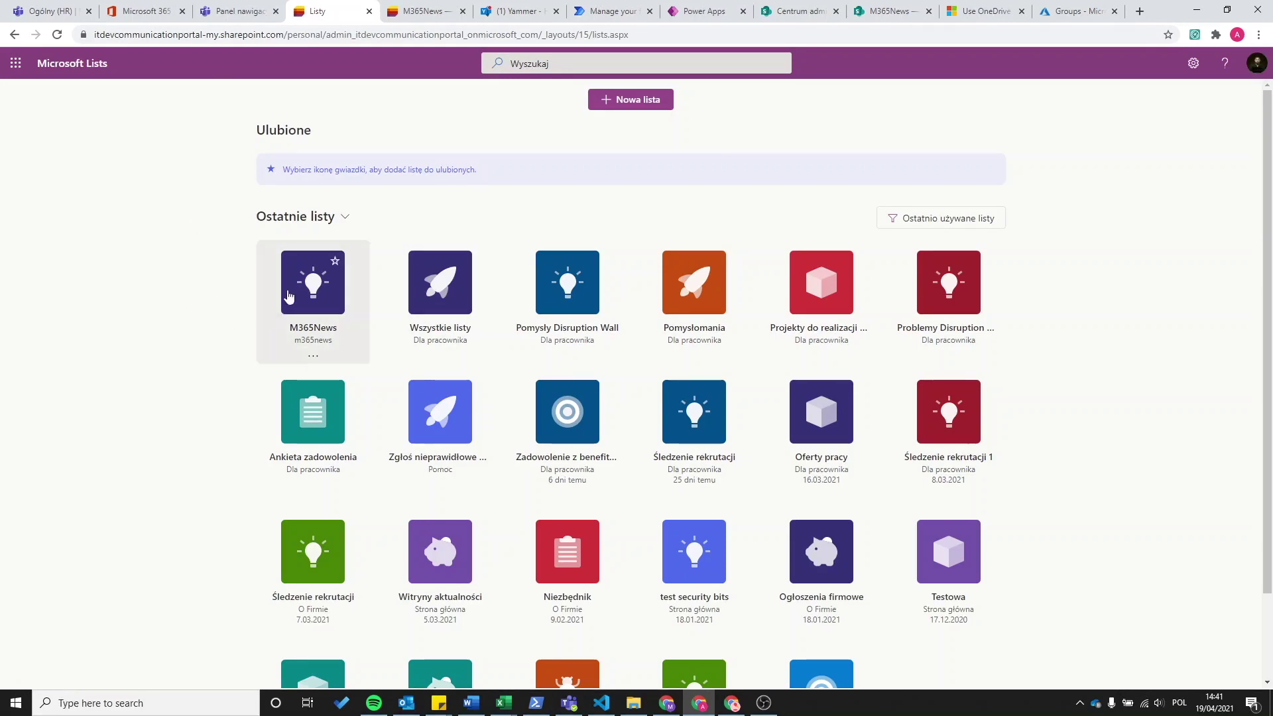
Step: Open the M365News list, check the person card in the Osoby column, and switch the list to grid view editing
left_click(313, 294)
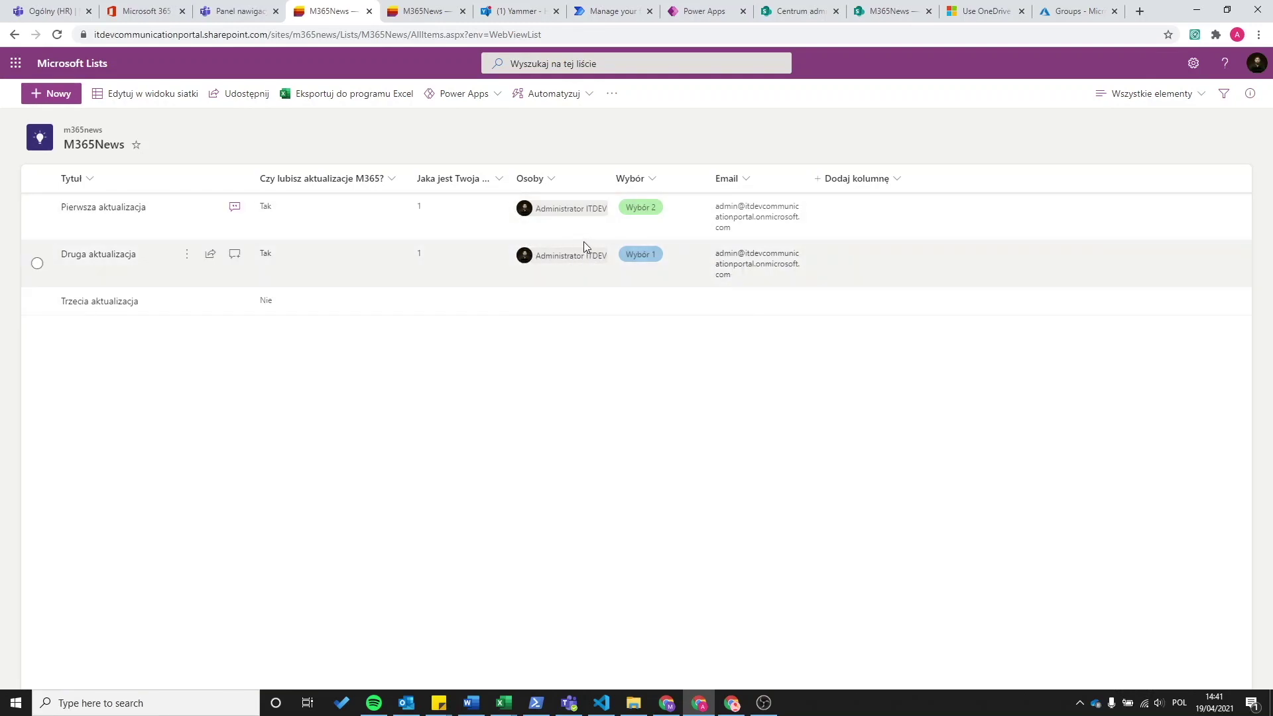
mouse_move(530, 212)
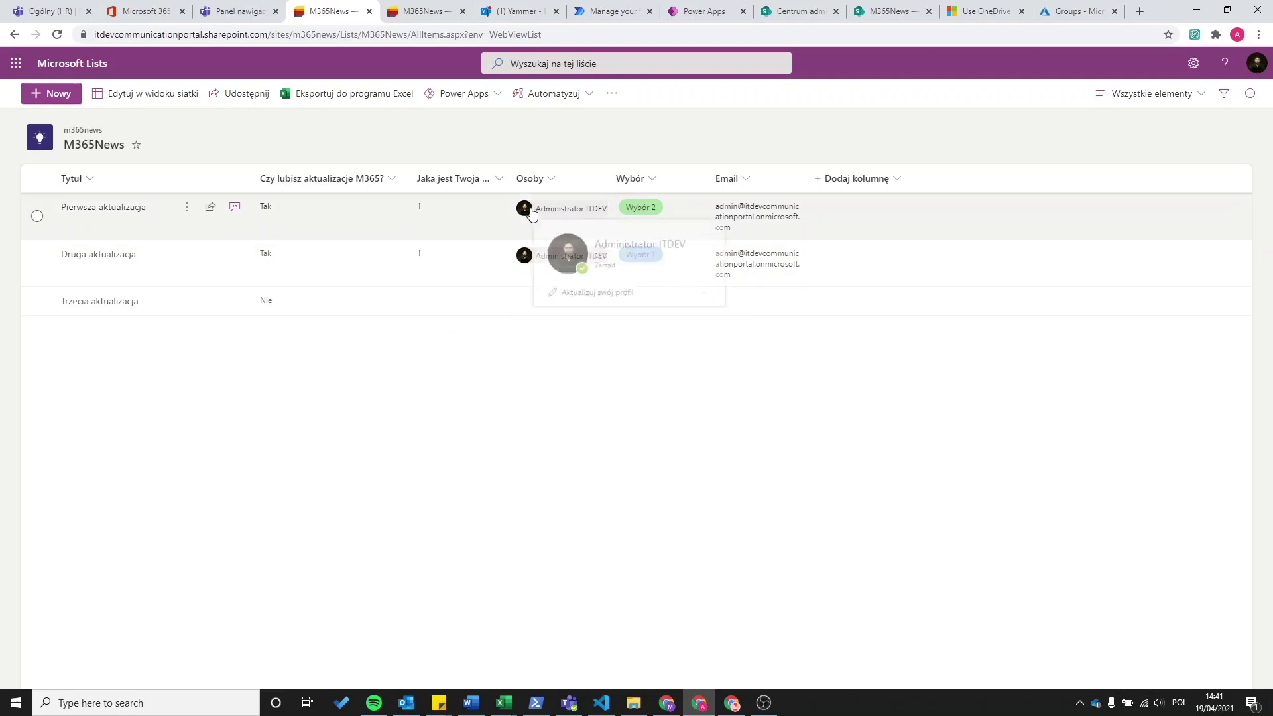
mouse_move(625, 266)
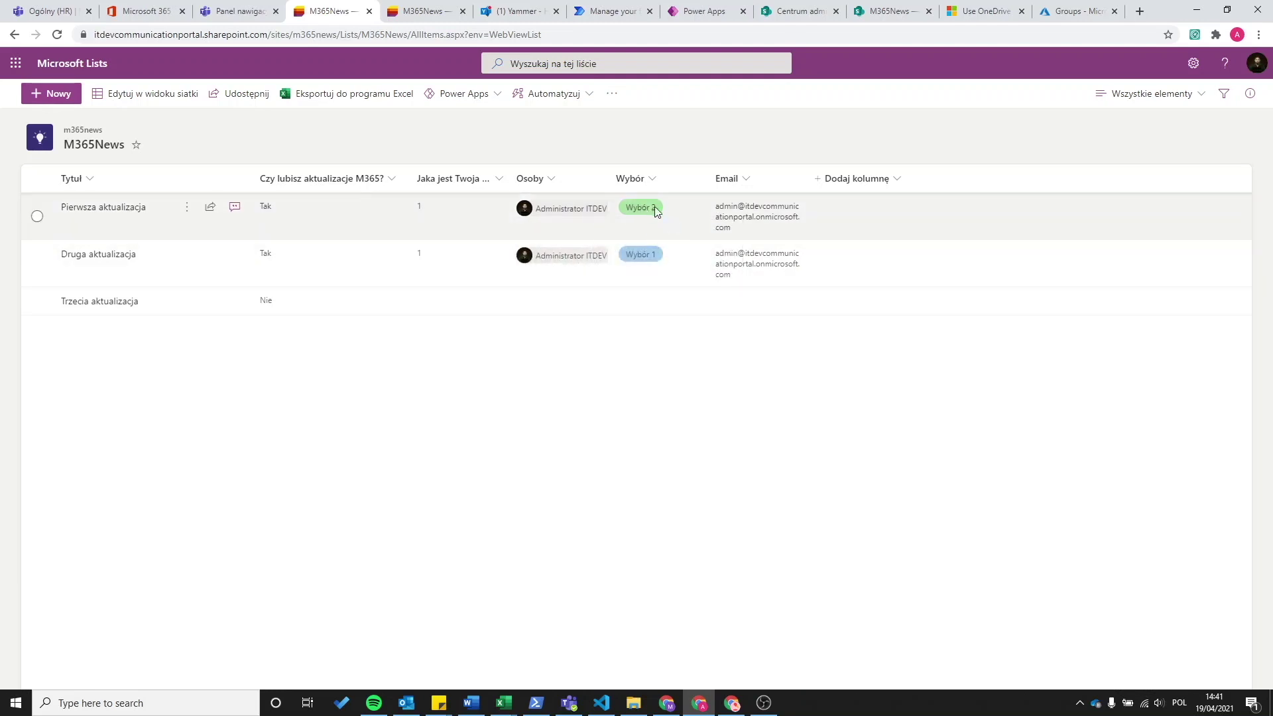
left_click(141, 100)
left_click(176, 256)
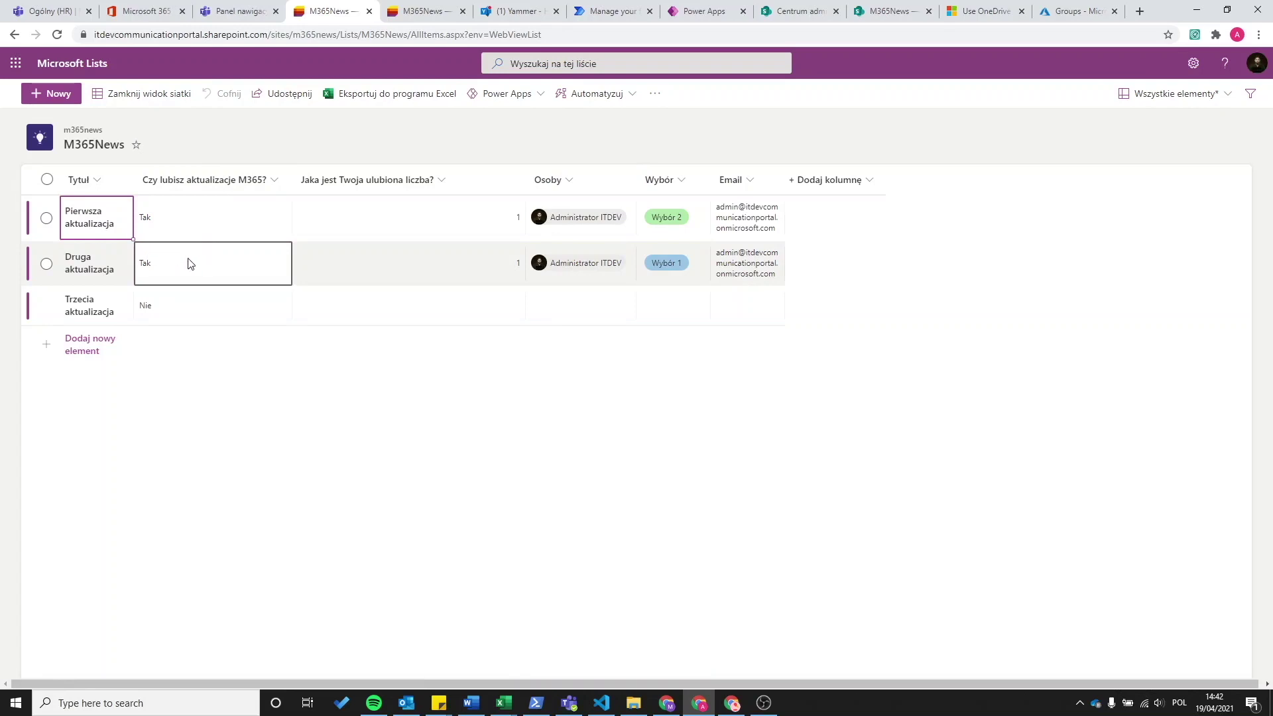
Step: Select and copy a block of cells across the "Czy lubisz aktualizacje M365?" and "Jaka jest Twoja ulubiona liczba?" columns, starting at Druga aktualizacja
left_click(97, 219)
left_click(96, 219)
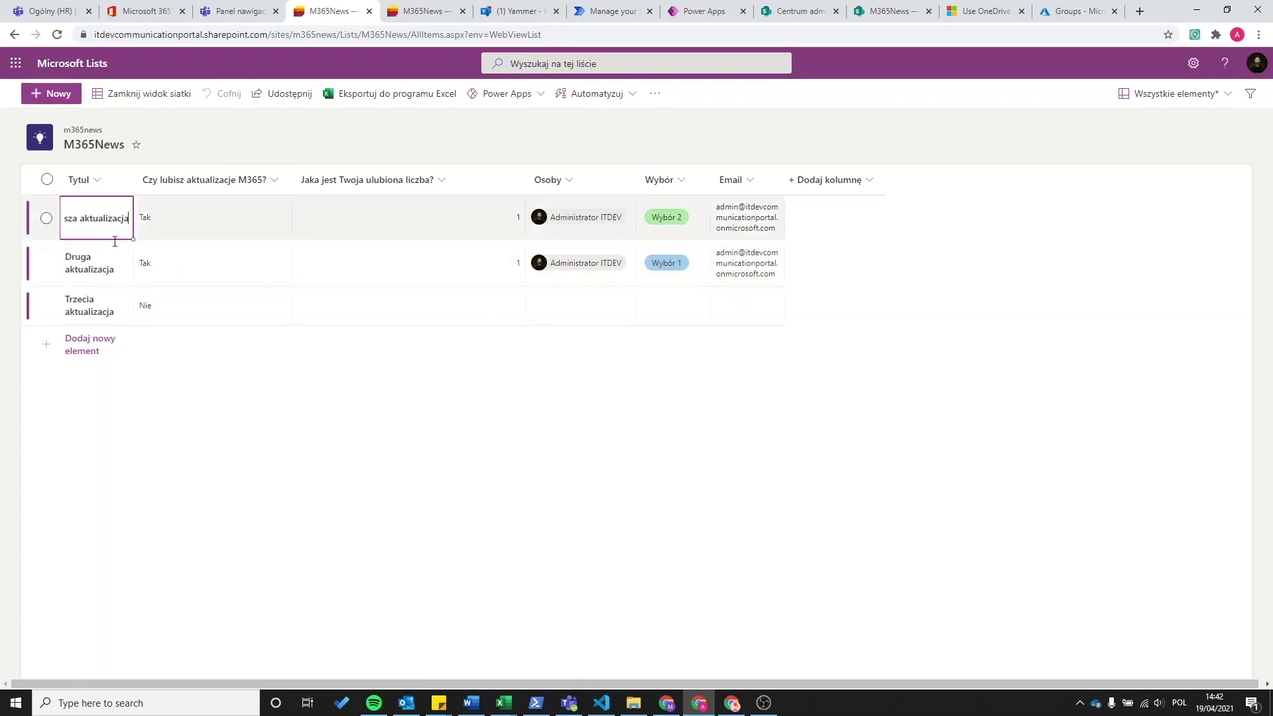
left_click(343, 272, "shift")
key("shift+Tab")
left_click(318, 306)
left_click(230, 253)
left_click_drag(230, 253, 403, 330)
left_click(534, 313)
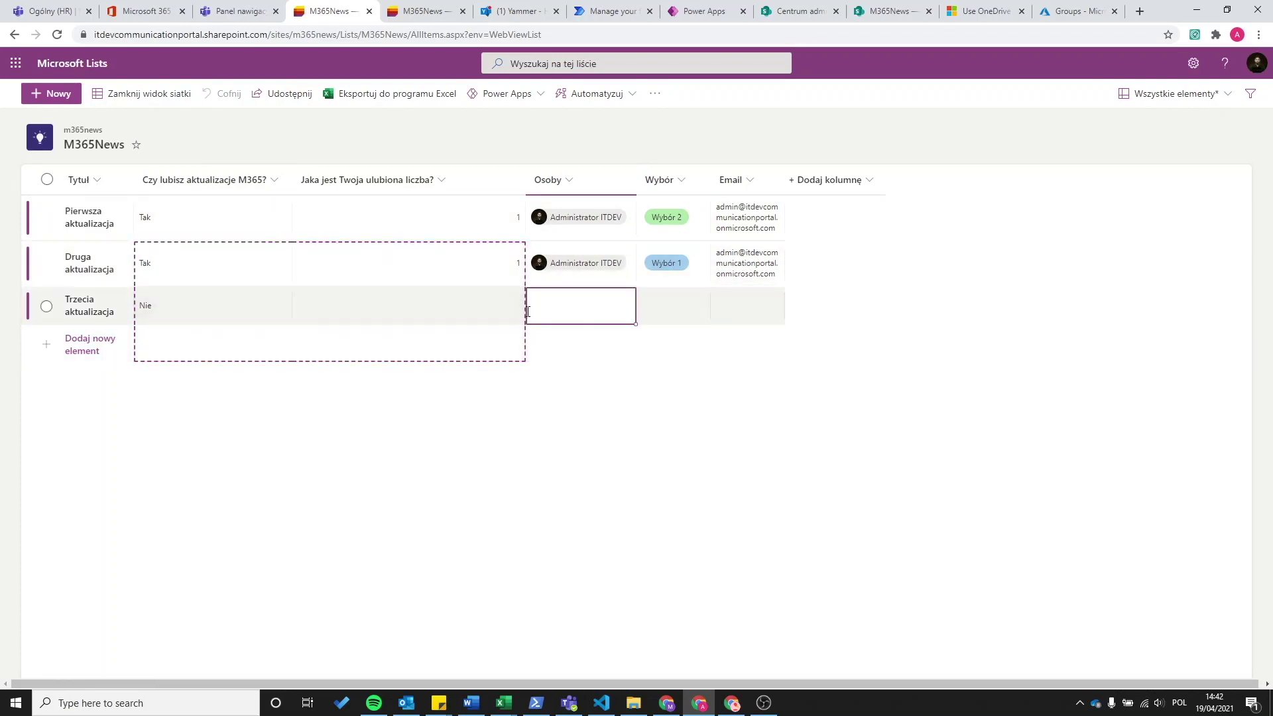
Step: Move from cell to cell across the Druga and Trzecia aktualizacja rows to show grid navigation
left_click(269, 265)
left_click(269, 266)
key("Tab")
key("Tab")
key("Tab")
left_click(364, 267)
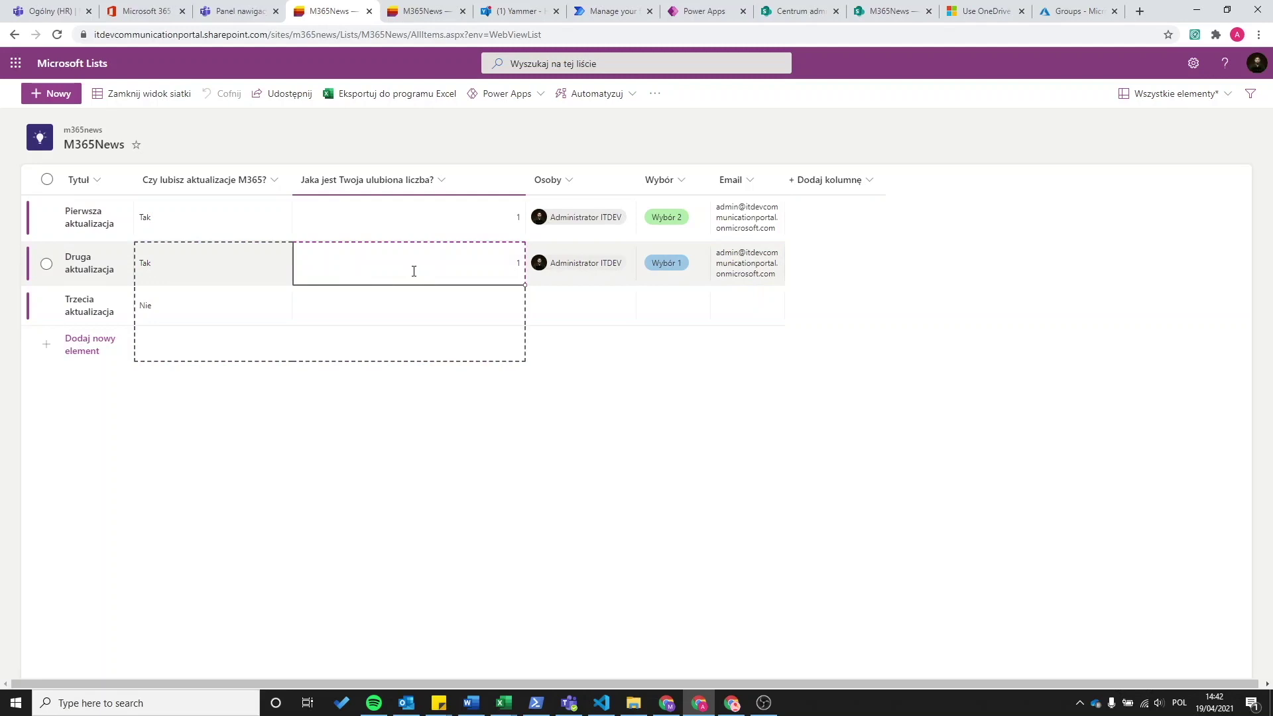
left_click(415, 292)
key("Tab")
key("Down")
key("Tab")
left_click(831, 265)
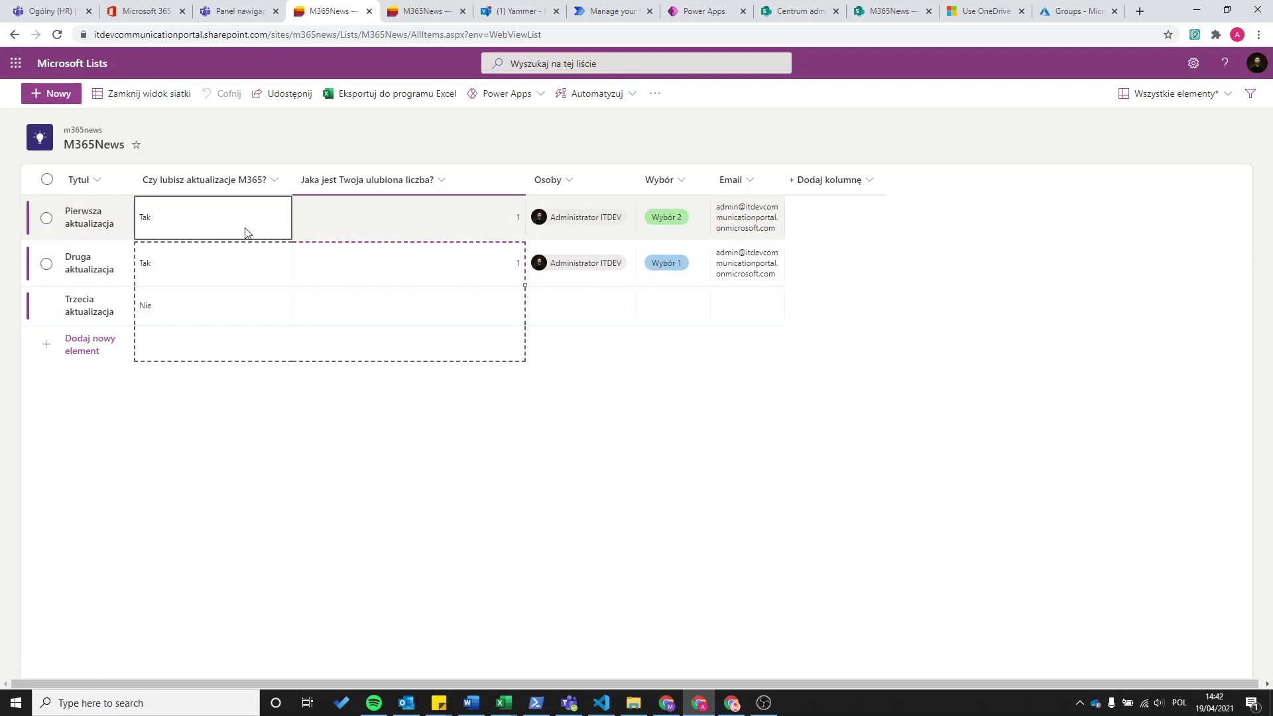
Step: Set the Wybór value of Pierwsza aktualizacja to Wybór 1
left_click(363, 220)
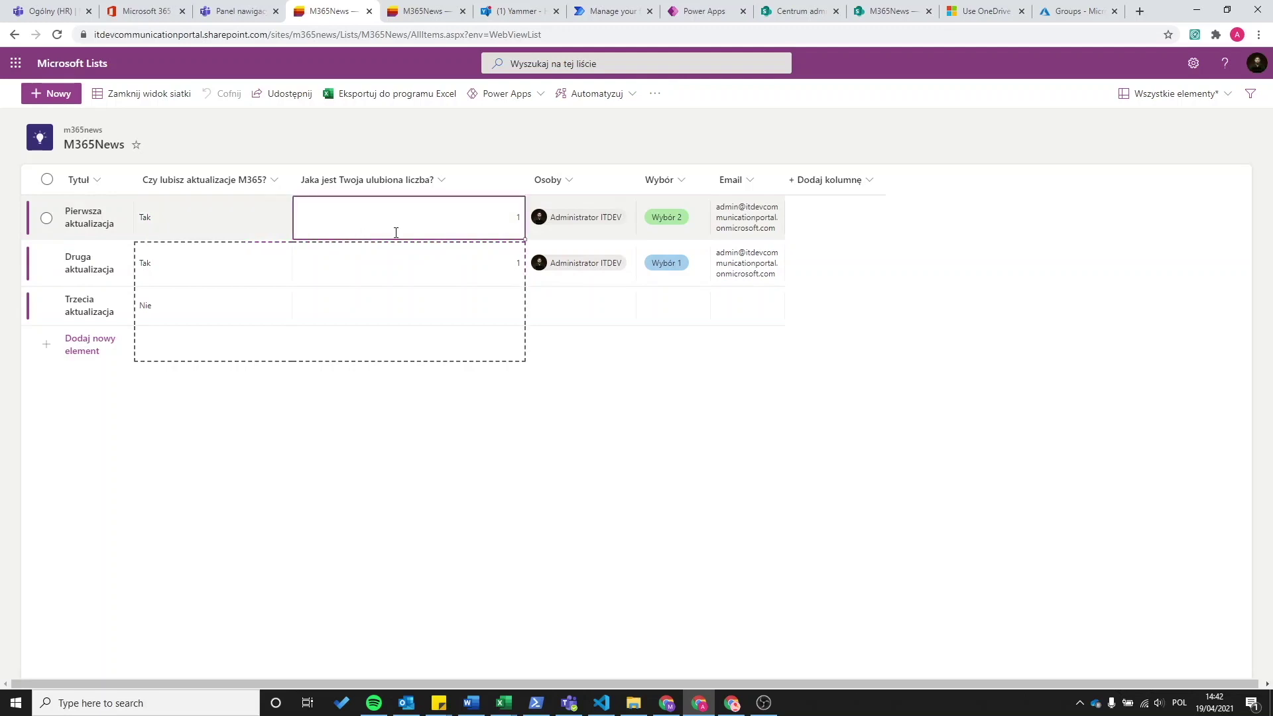
left_click(668, 231)
left_click(668, 231)
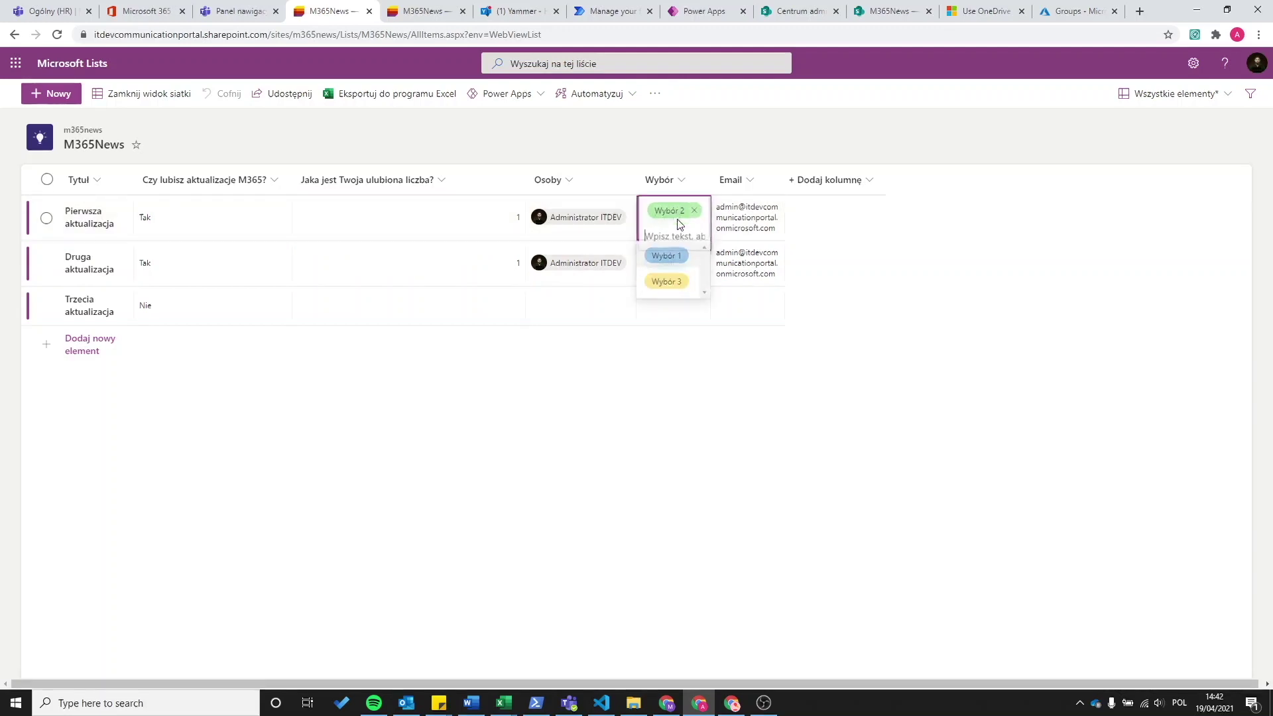
left_click(681, 257)
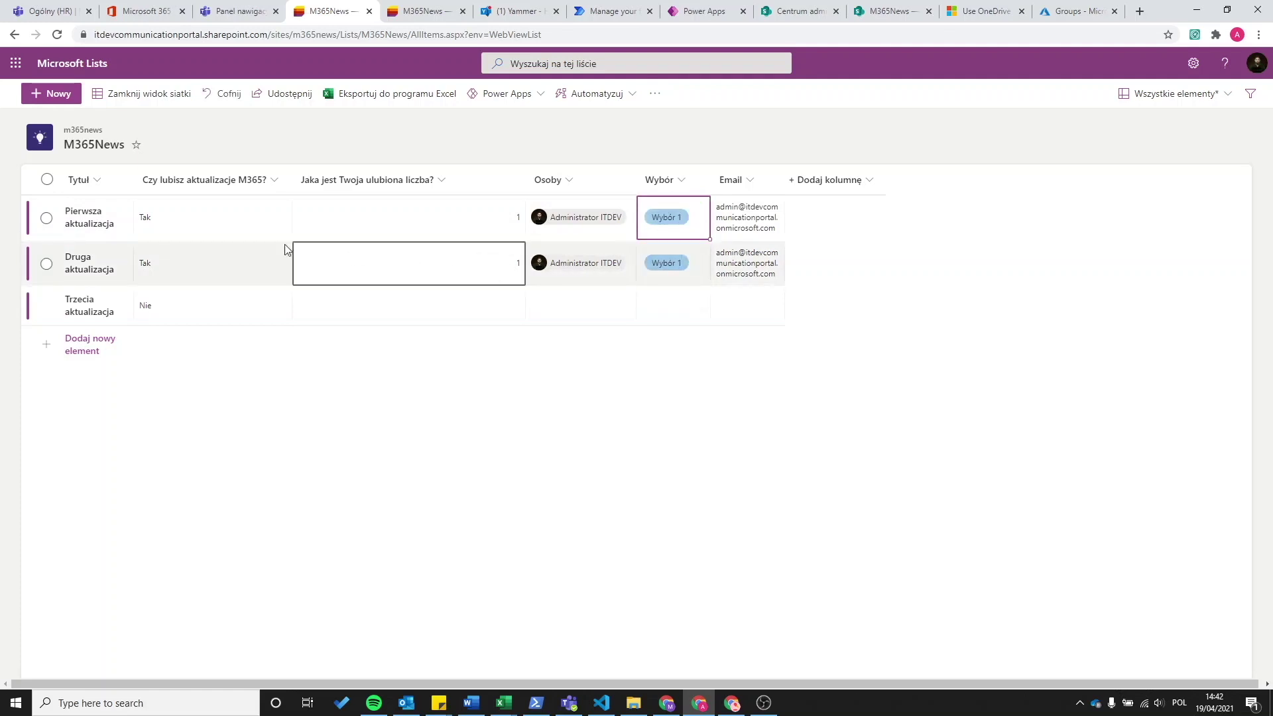
Step: Undo and redo the Wybór change for Pierwsza aktualizacja, and exit grid view
left_click(225, 106)
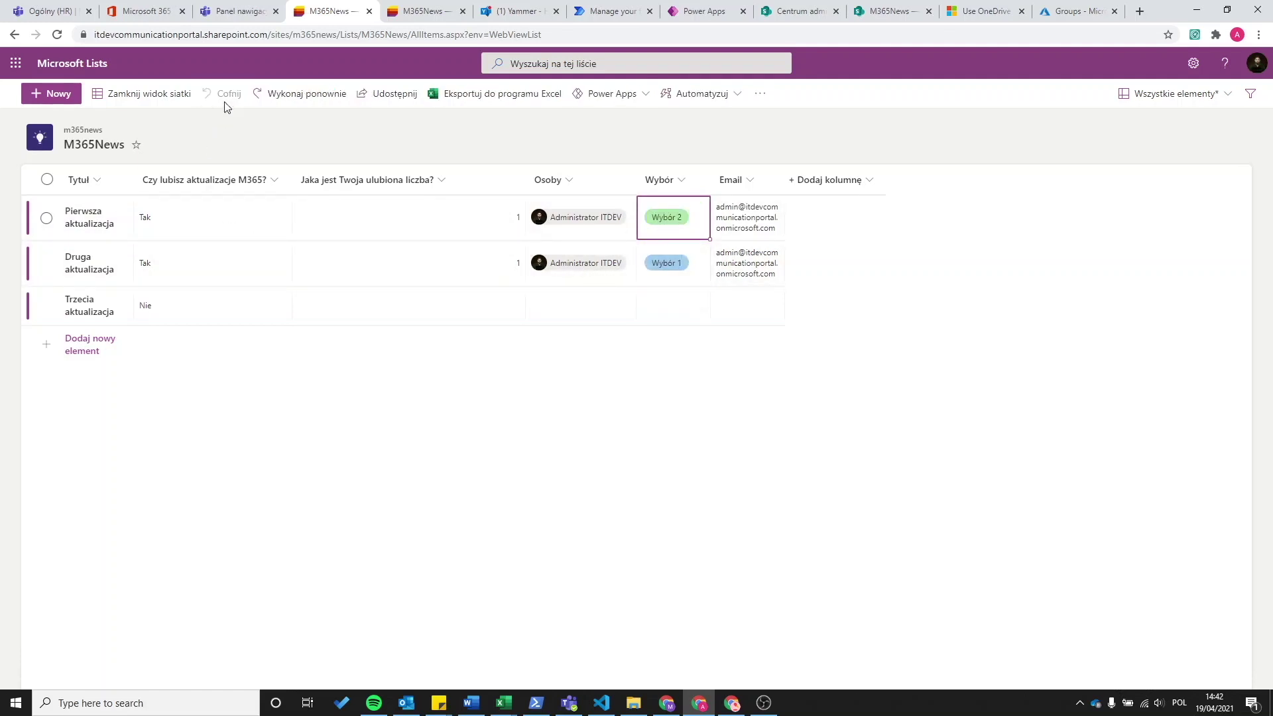
left_click(284, 100)
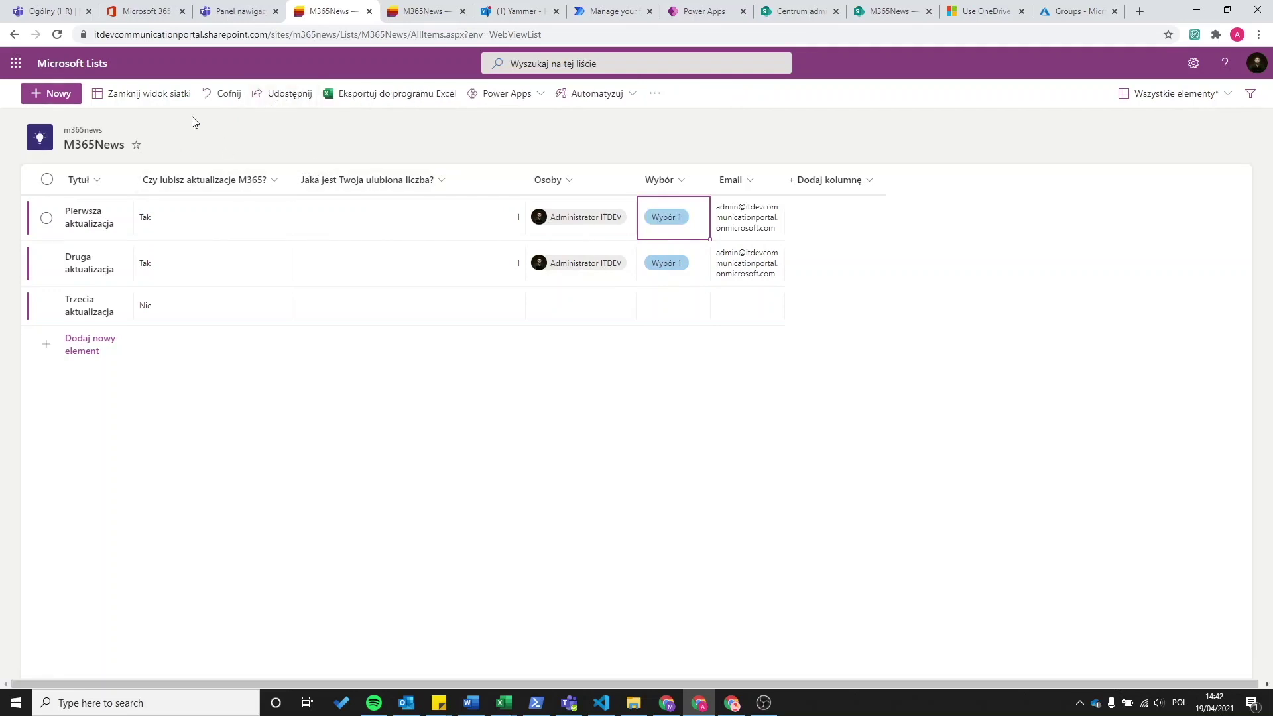
left_click(166, 99)
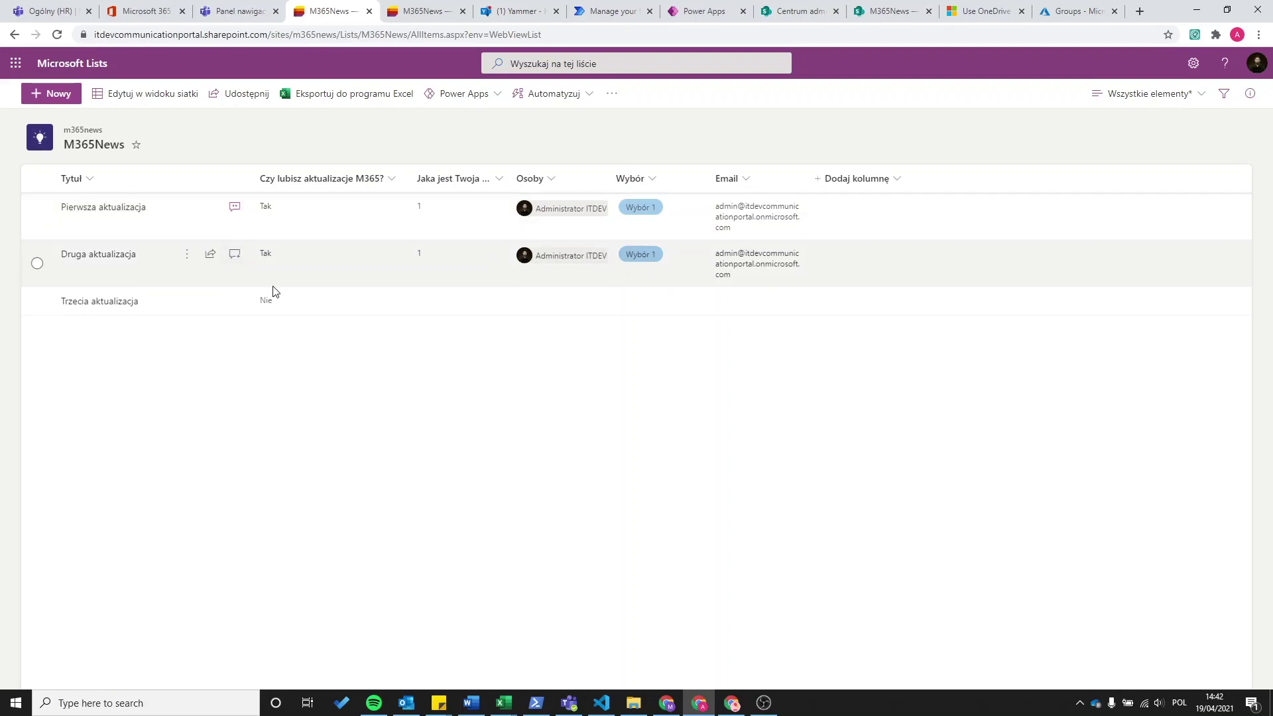
Step: View the comments on the Pierwsza aktualizacja item, and close its details
left_click(37, 218)
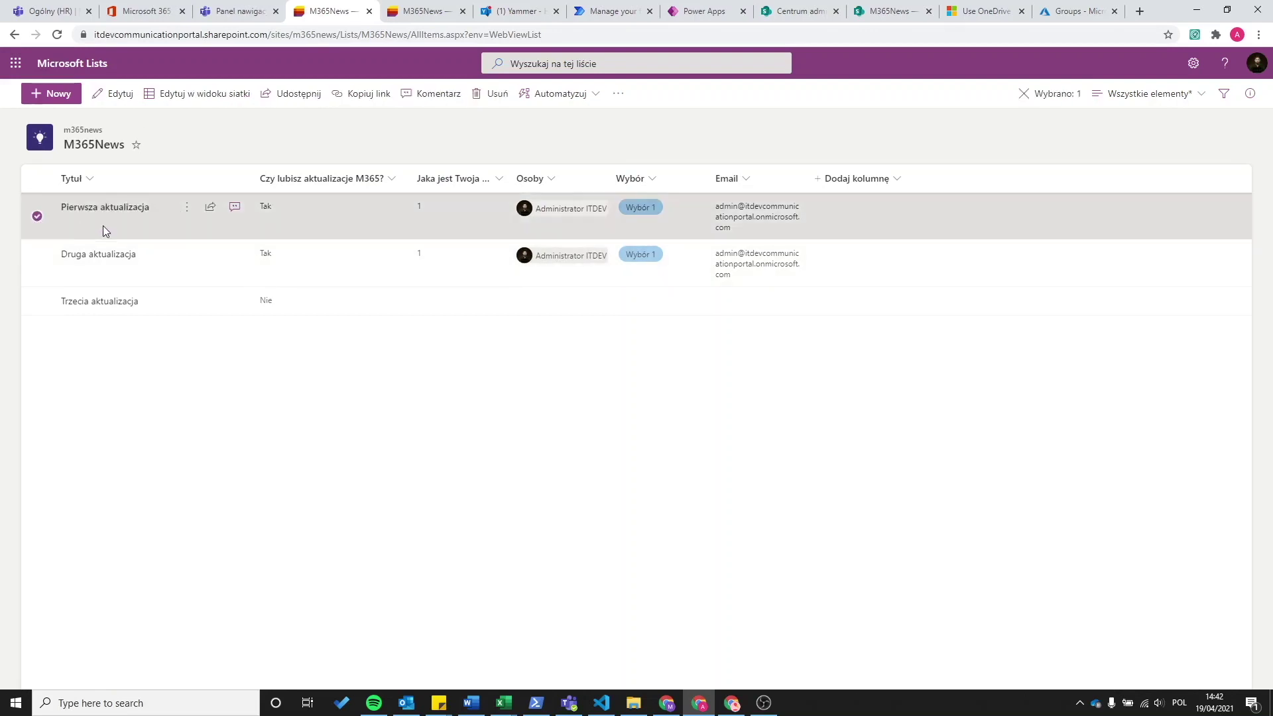
left_click(189, 209)
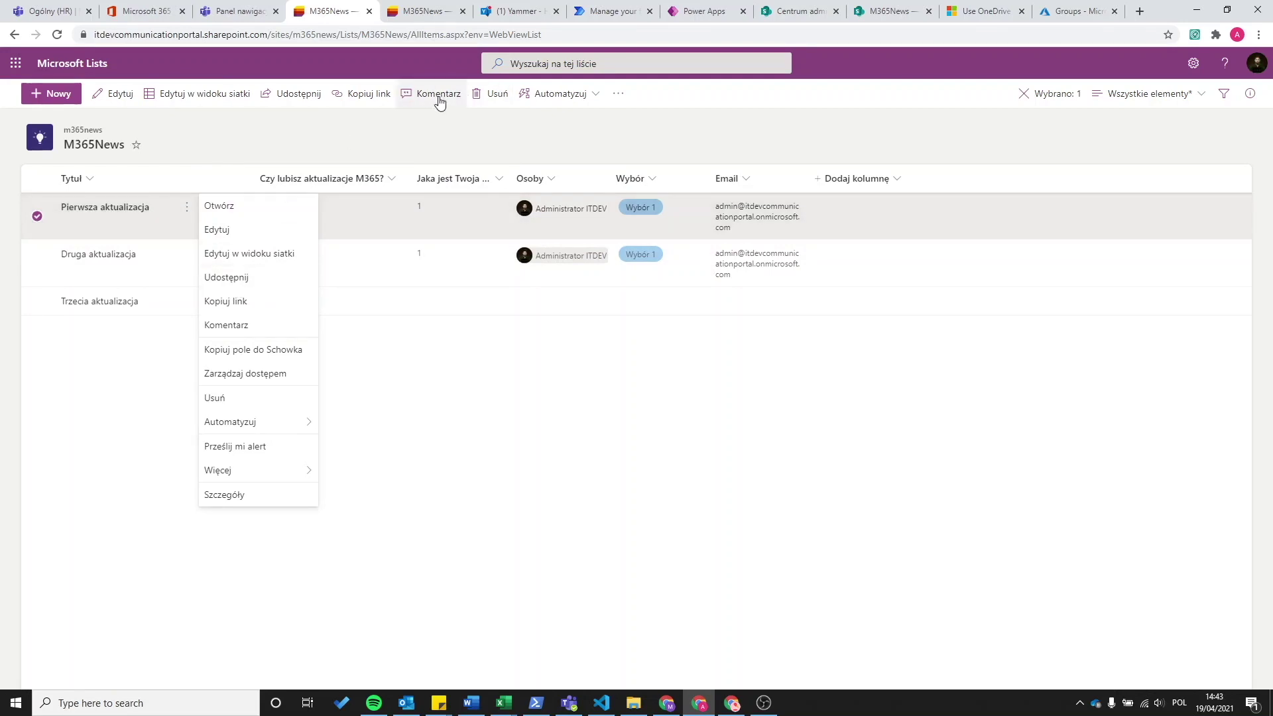
left_click(292, 324)
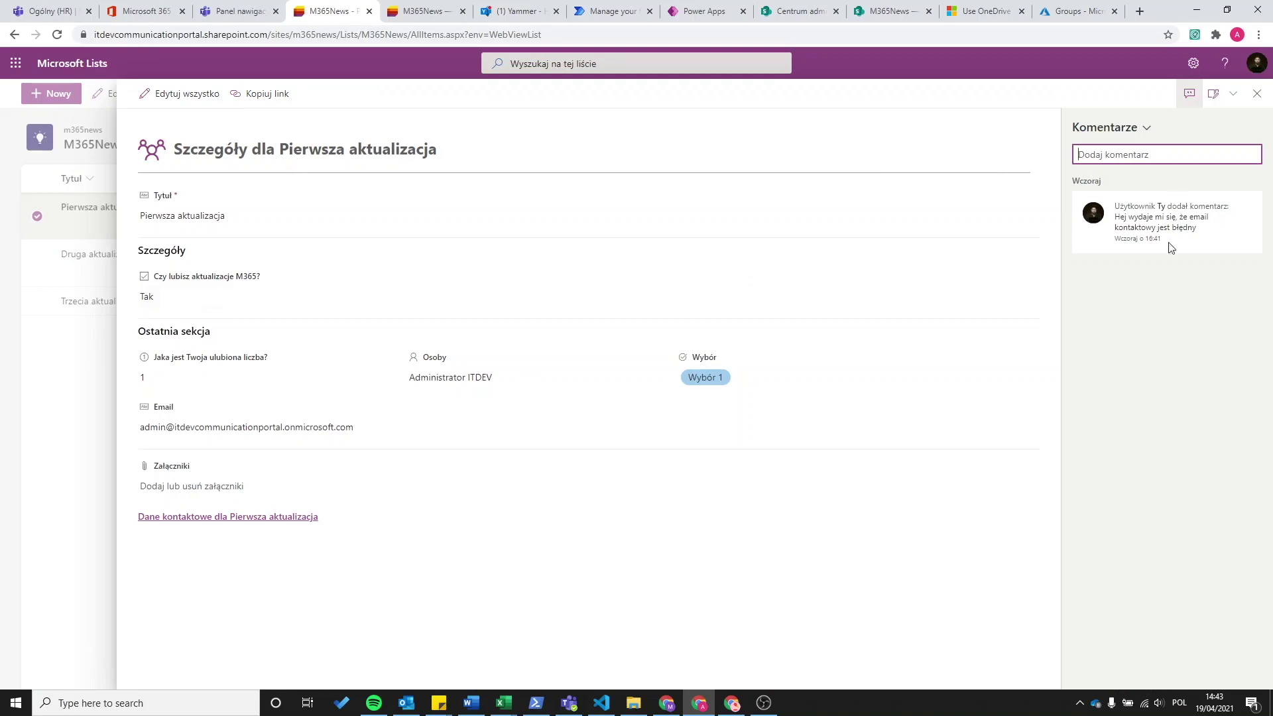
left_click(1257, 96)
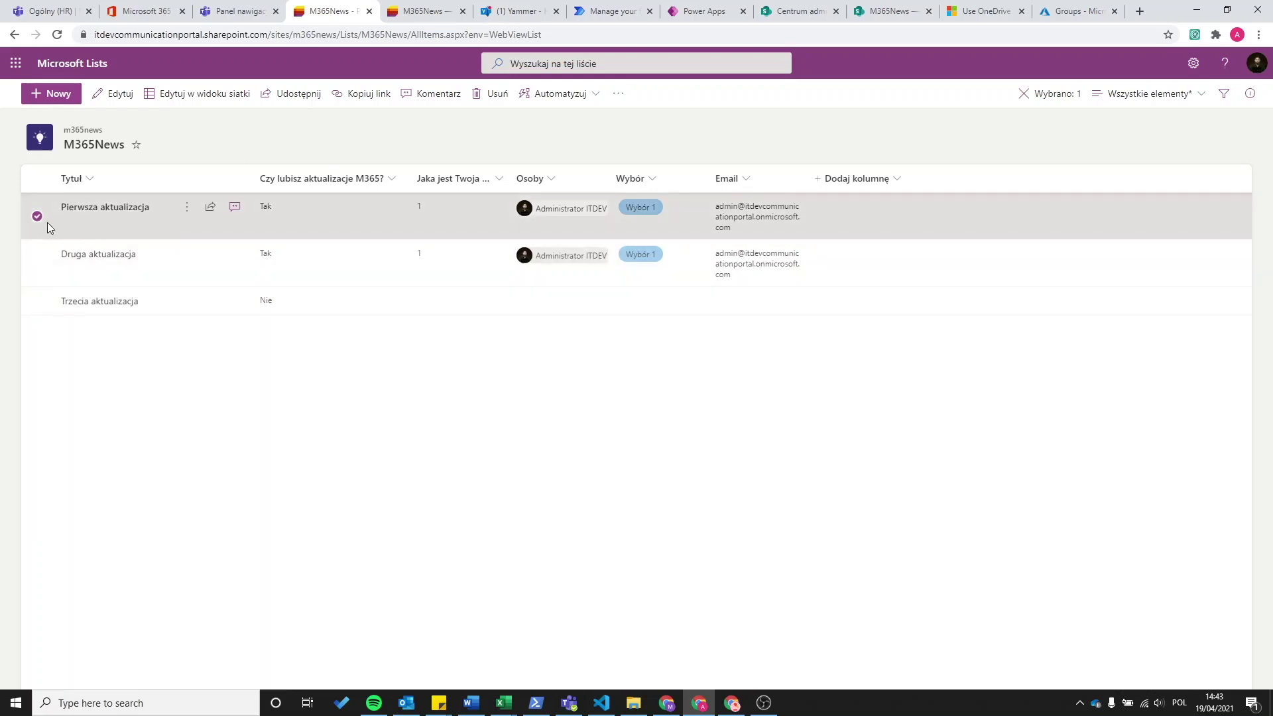
Step: Reopen the Pierwsza aktualizacja details with the form layout configuration, and examine the Stopka formatting JSON
left_click(235, 215)
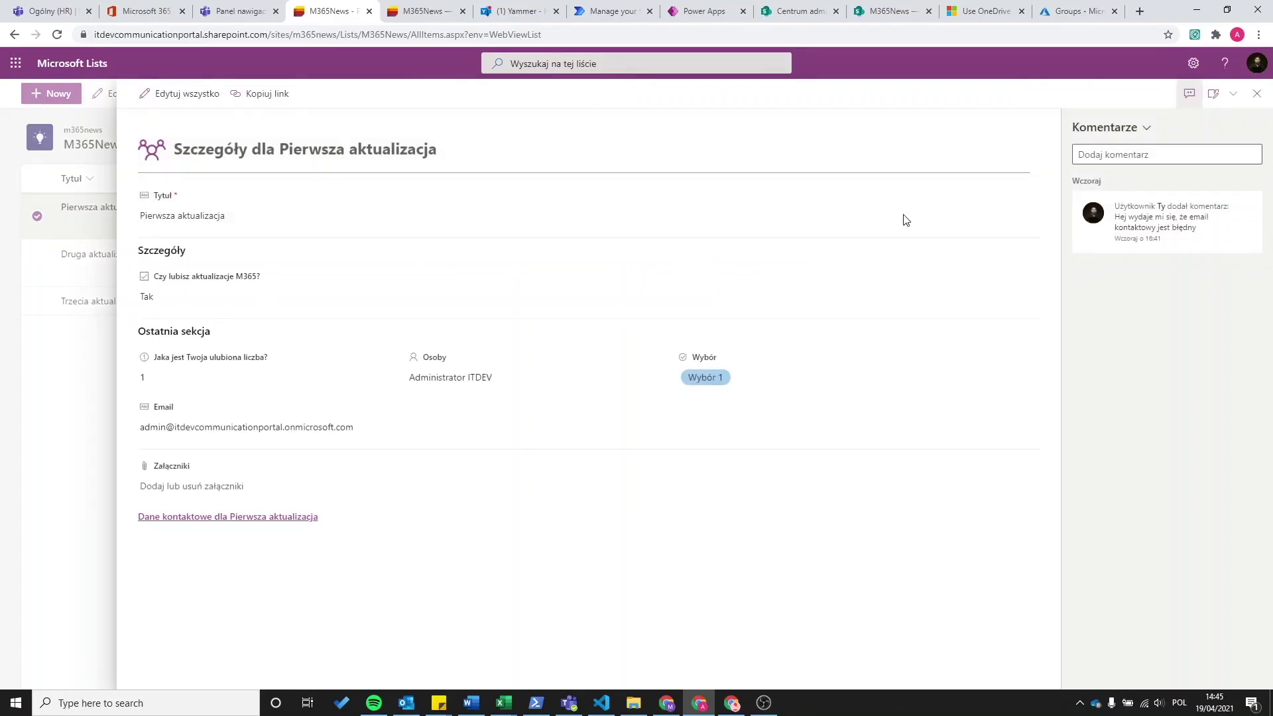
left_click(1227, 101)
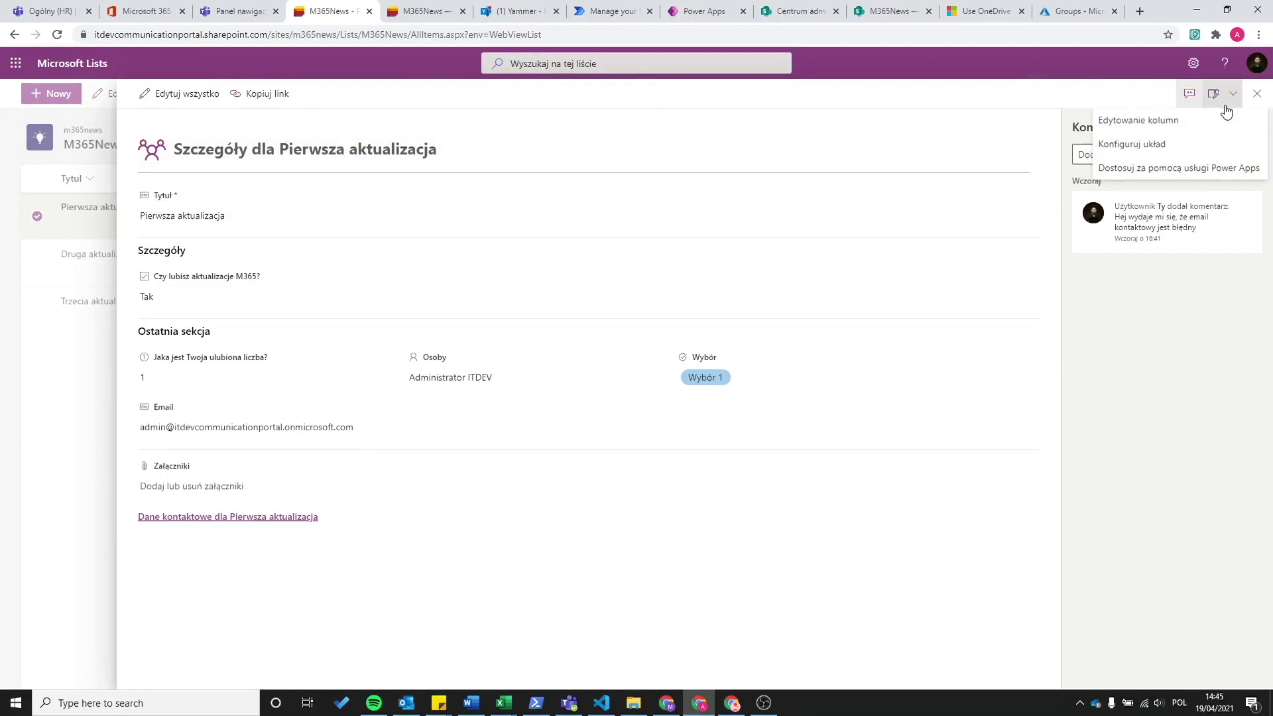
left_click(1179, 149)
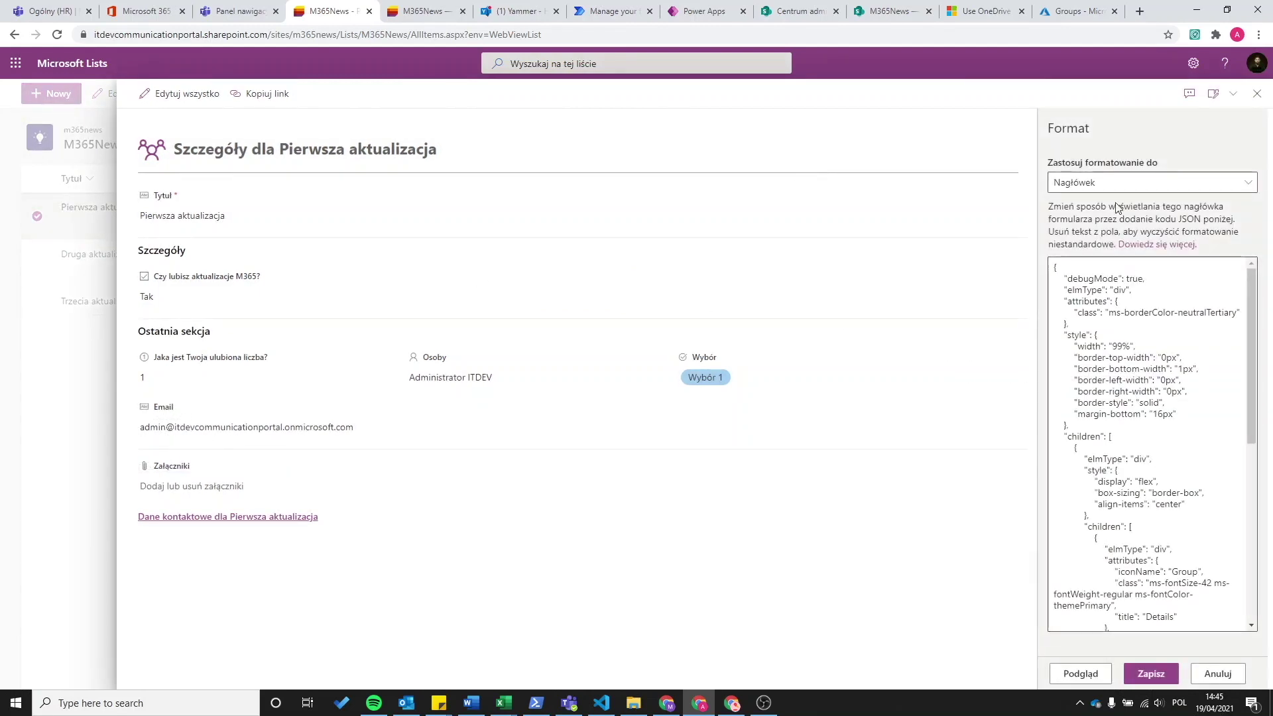
left_click(1112, 186)
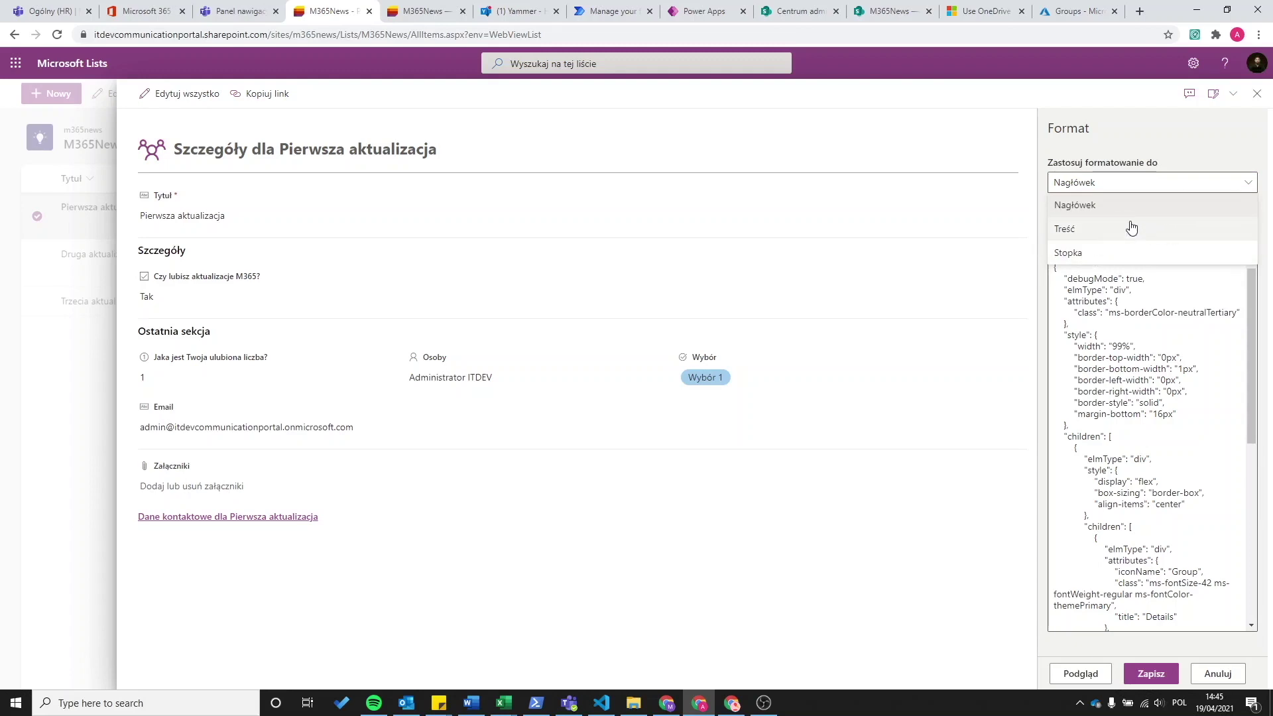
left_click(1106, 254)
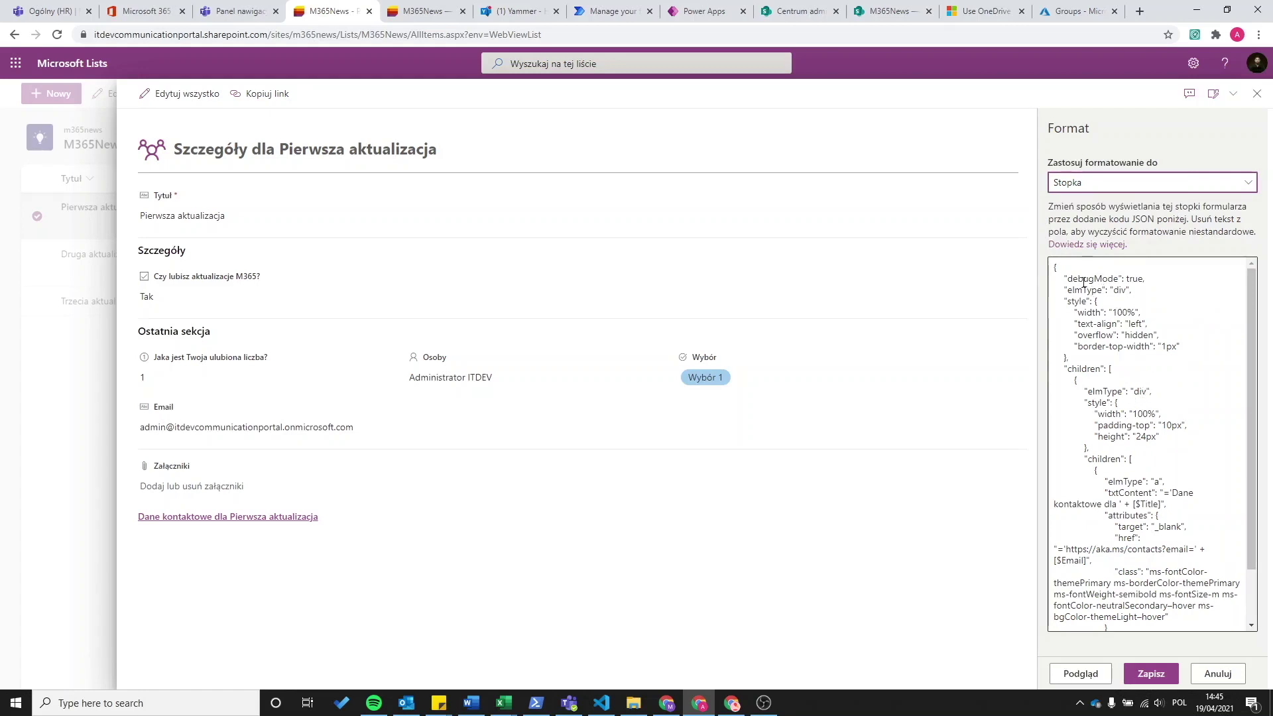
scroll(1121, 309, "down", 1)
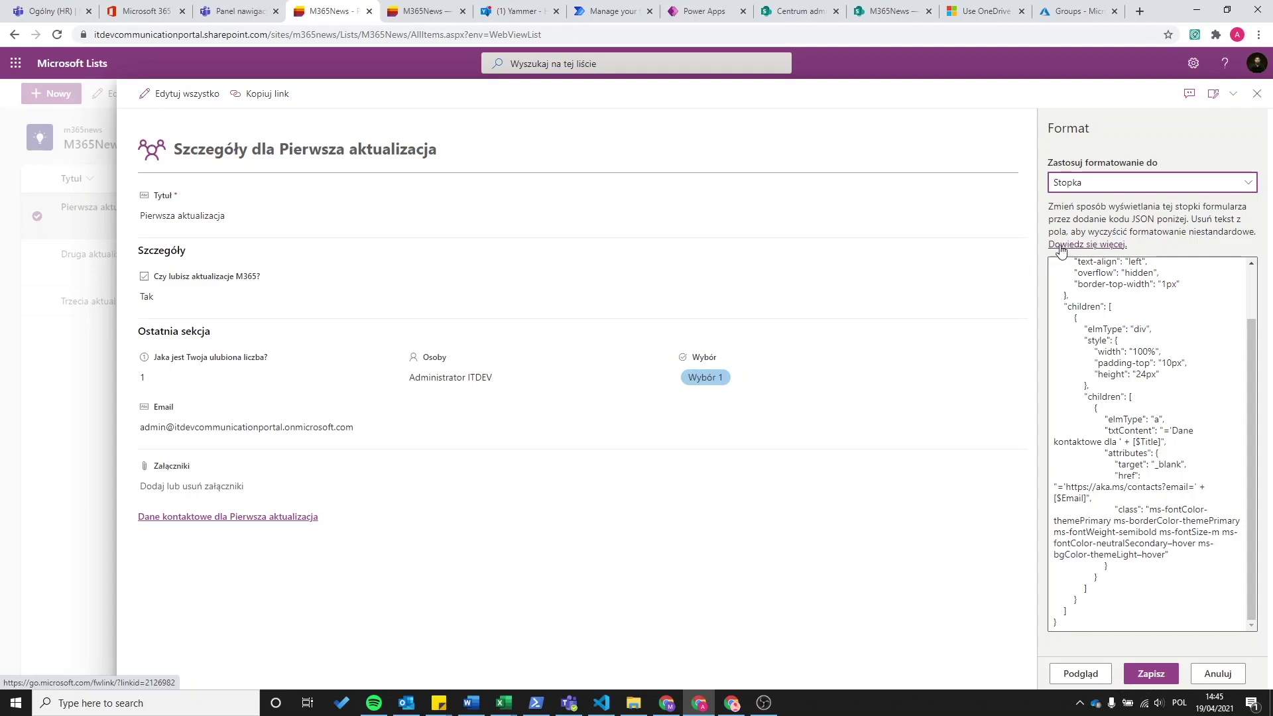
scroll(1160, 351, "up", 2)
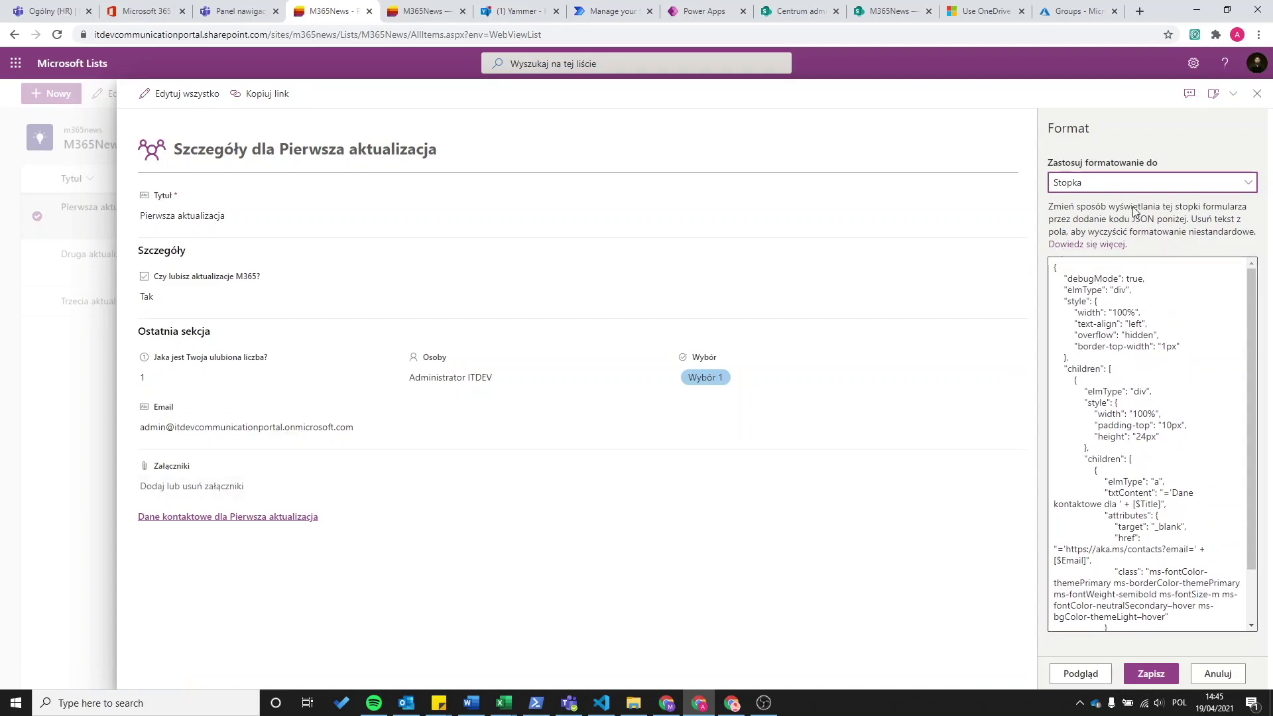
Step: Compare the formatting JSON of the form's Treść and Nagłówek parts
left_click(1102, 183)
left_click(1094, 204)
left_click(1103, 183)
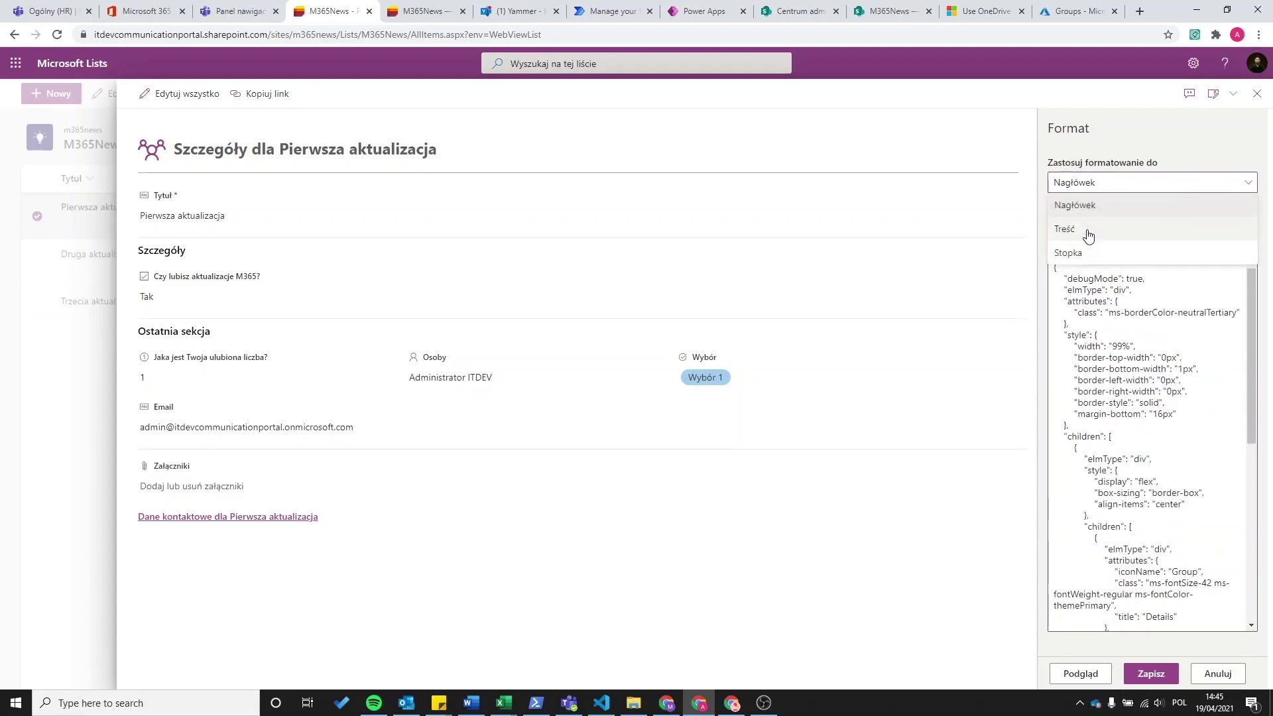
left_click(1088, 236)
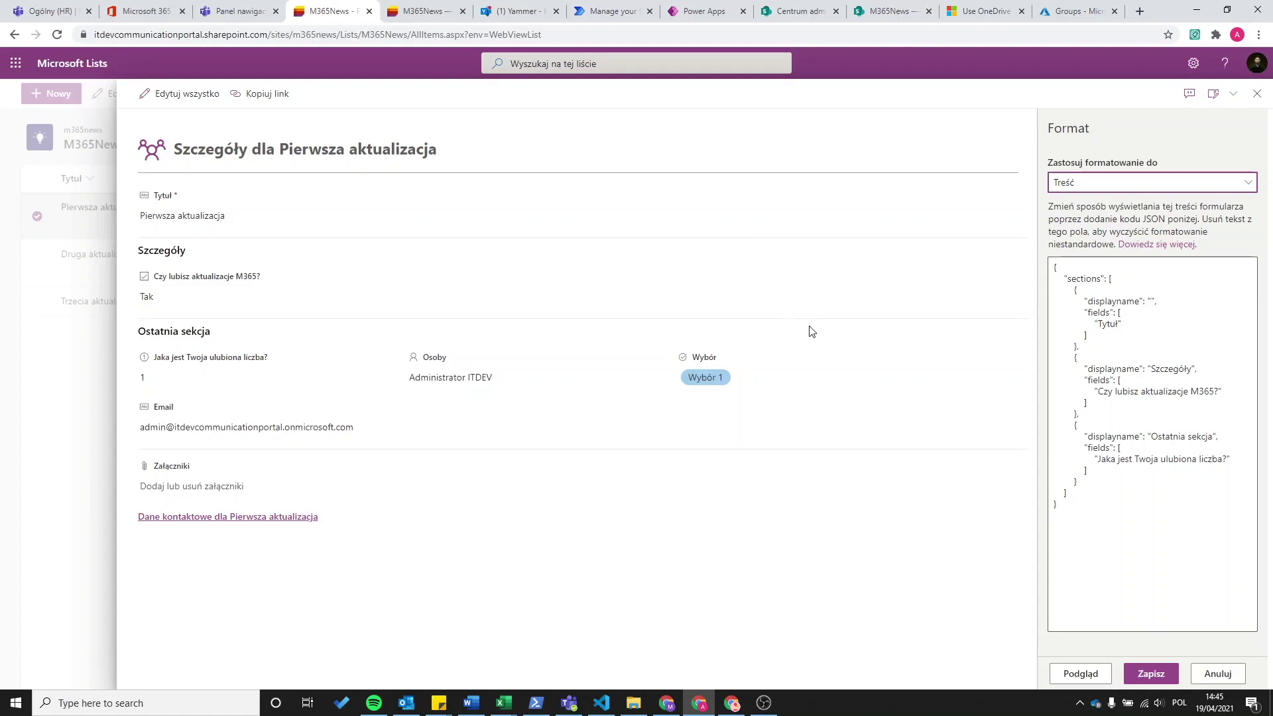
left_click(1111, 187)
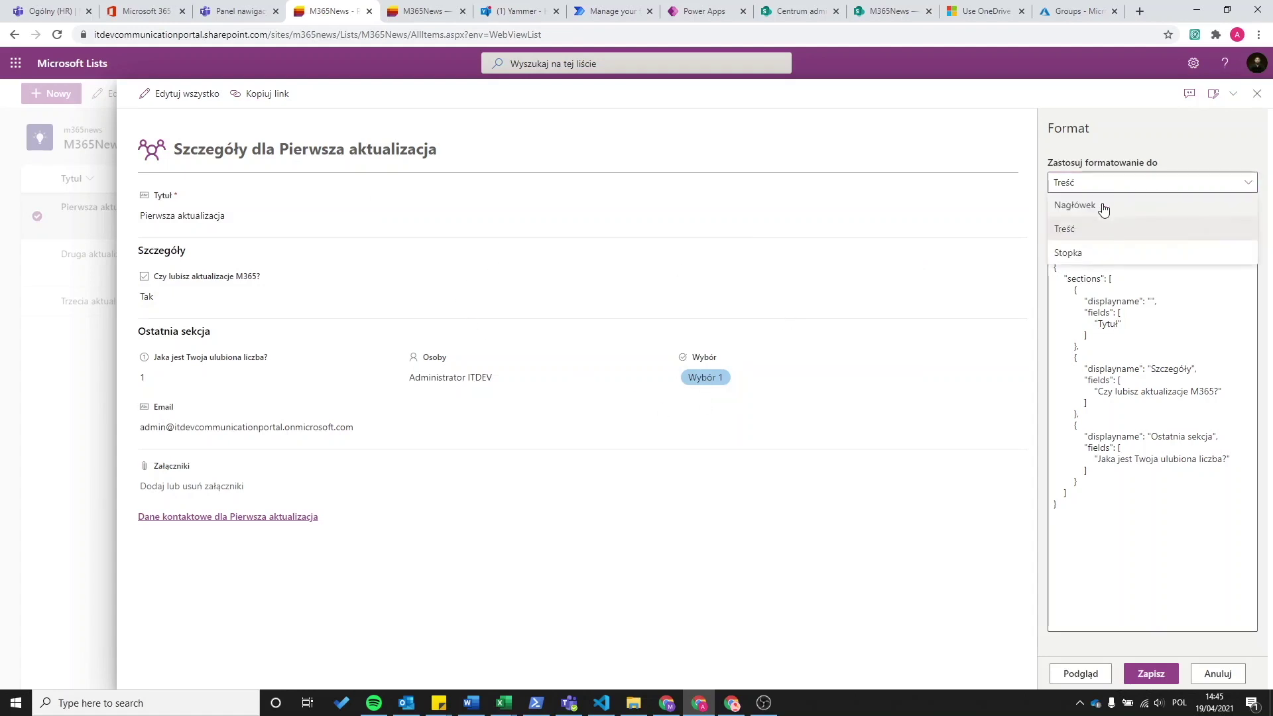
left_click(1107, 205)
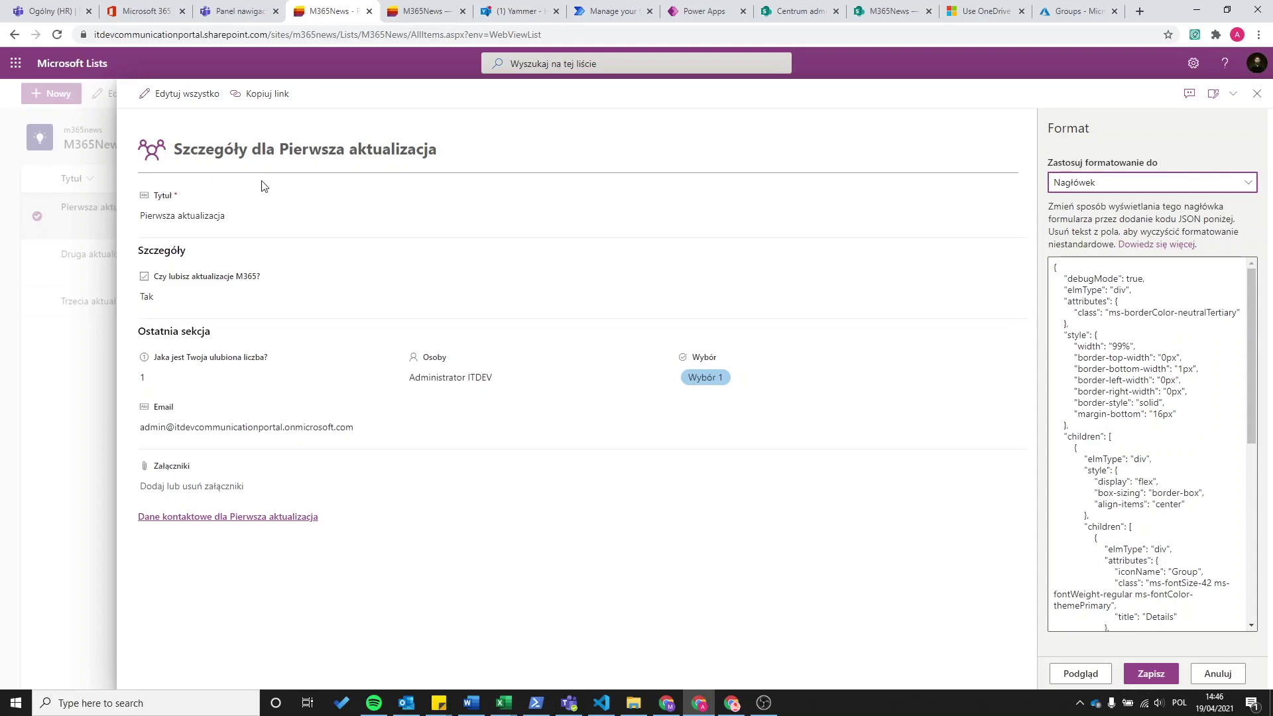
left_click(334, 152)
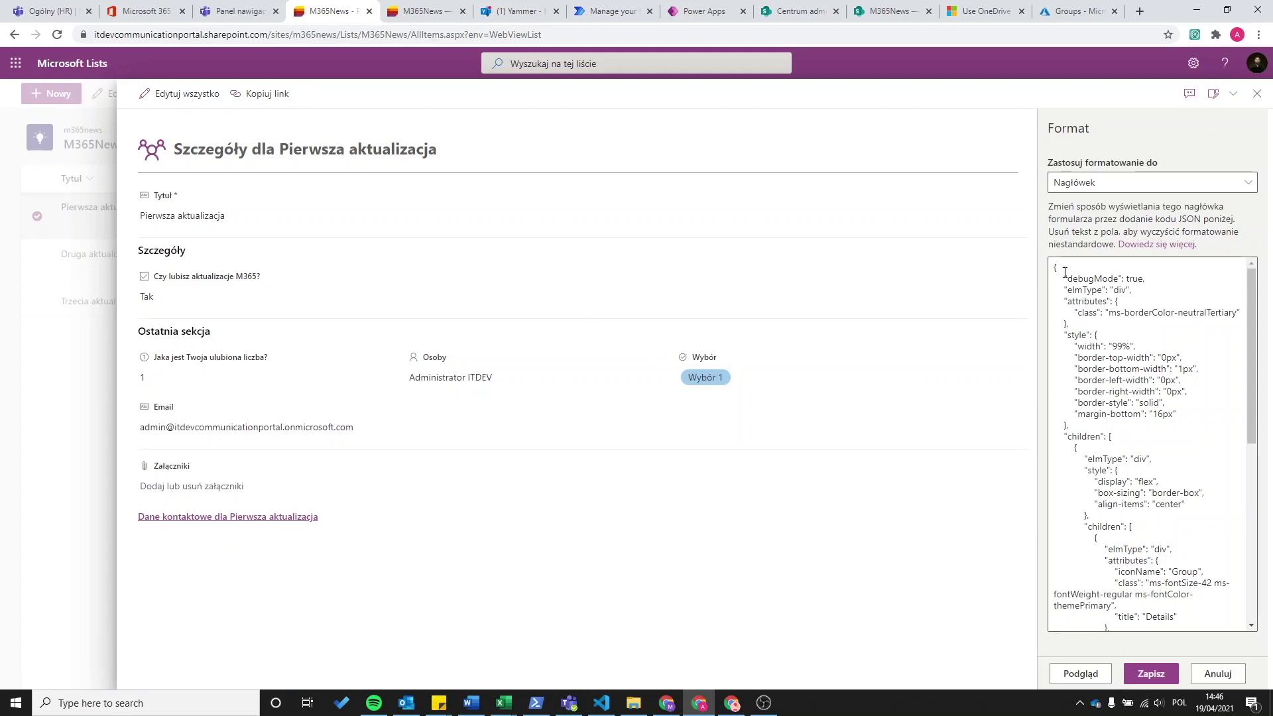
Step: Examine how the Treść JSON groups fields into sections, and cancel the form formatting
left_click(1127, 183)
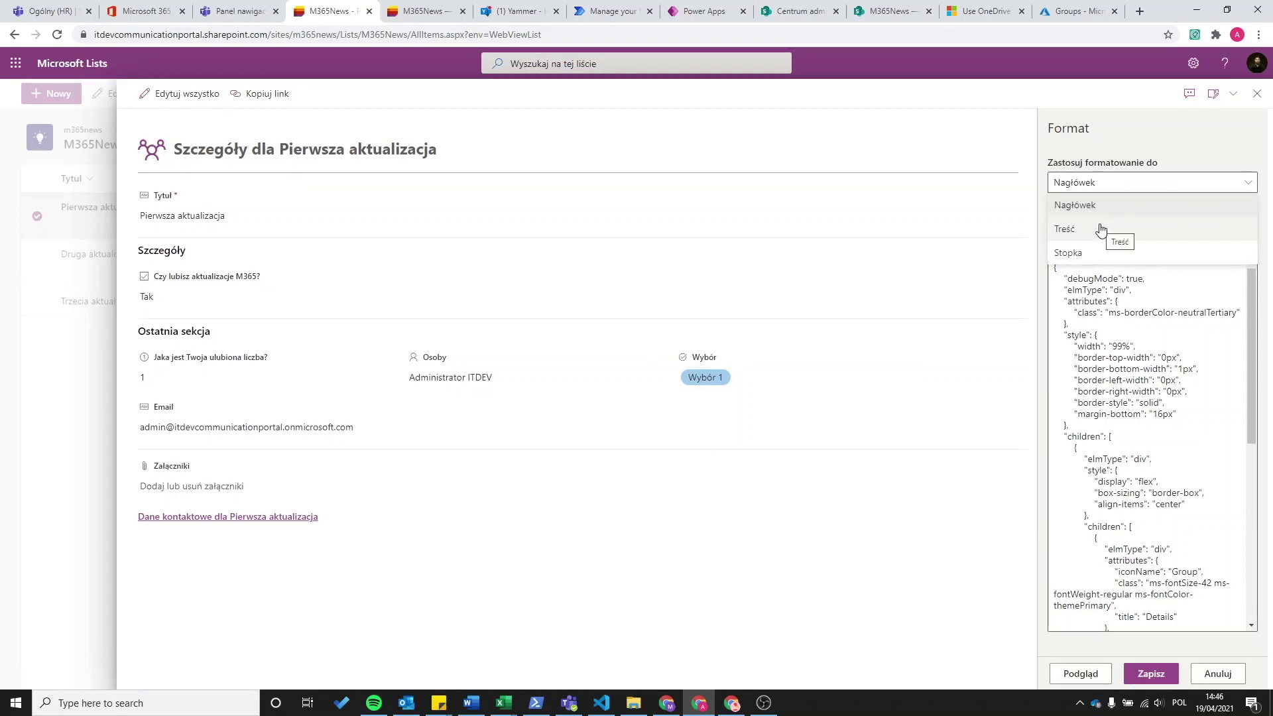
left_click(1100, 230)
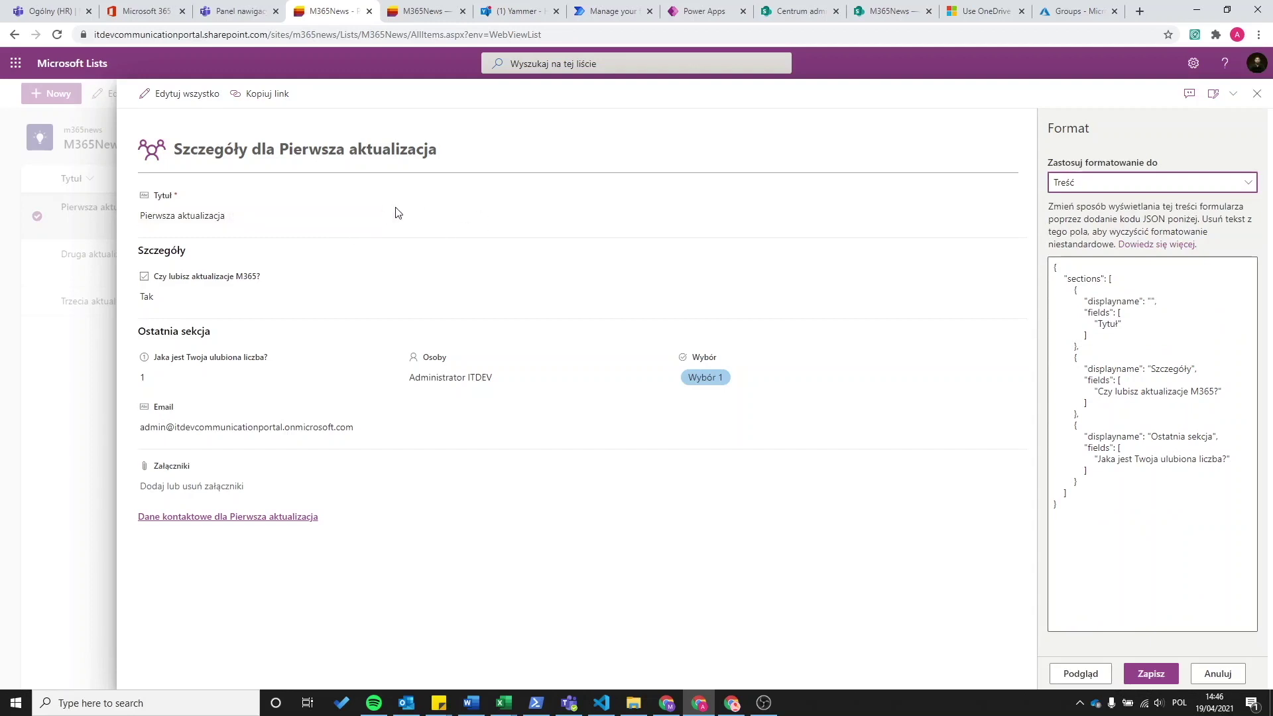
left_click(1144, 327)
left_click_drag(1095, 345, 1061, 284)
left_click(1108, 324)
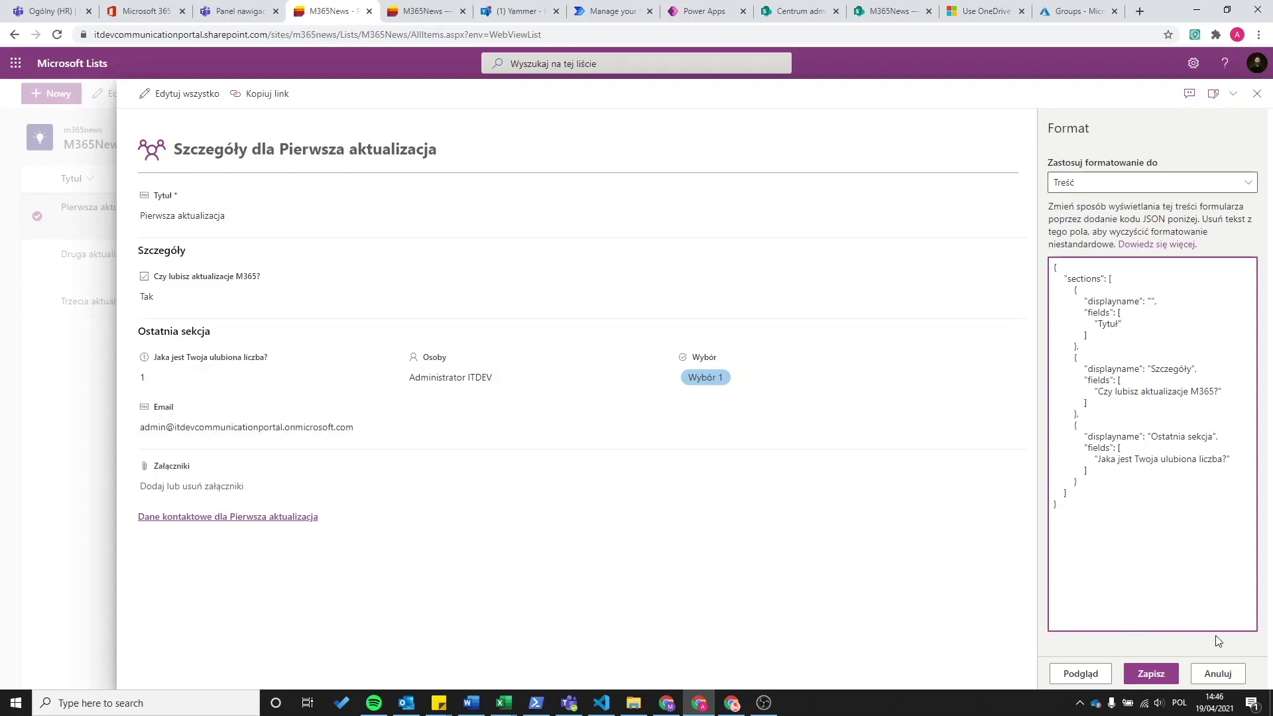
left_click(1218, 673)
Step: Remove the custom JSON formatting from the form's Nagłówek part and save
left_click(38, 260)
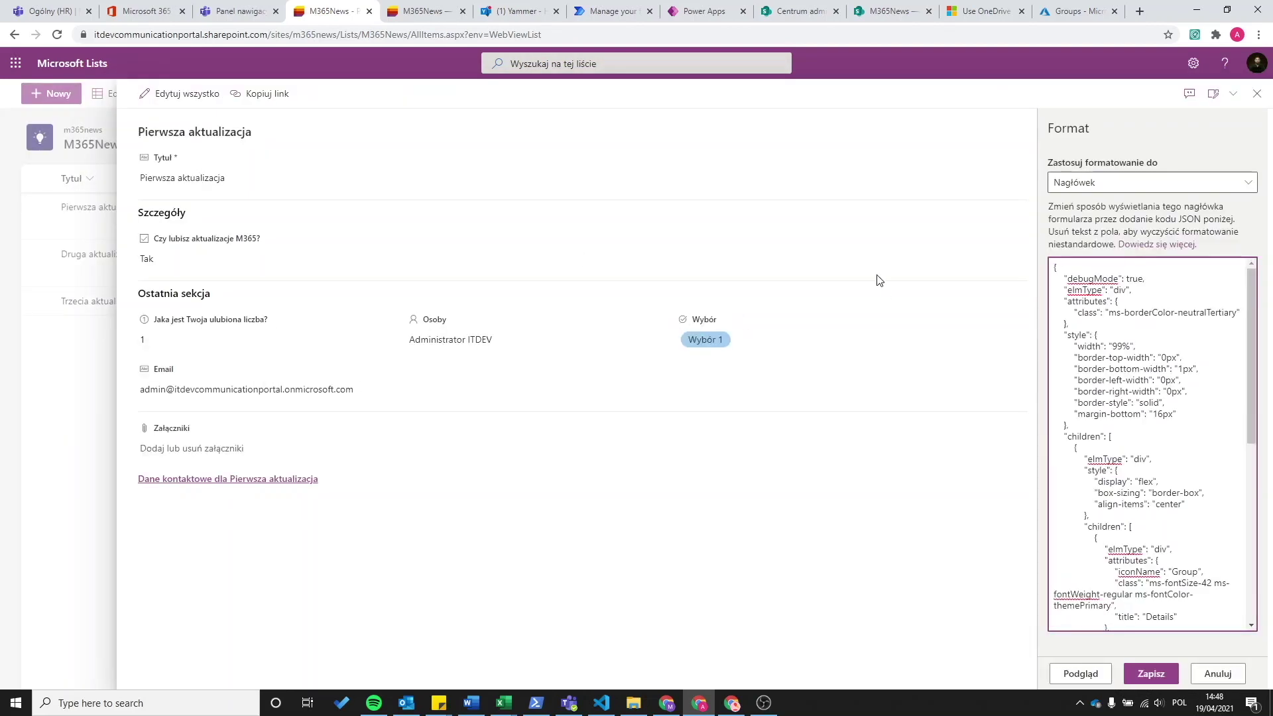
key("ctrl+a")
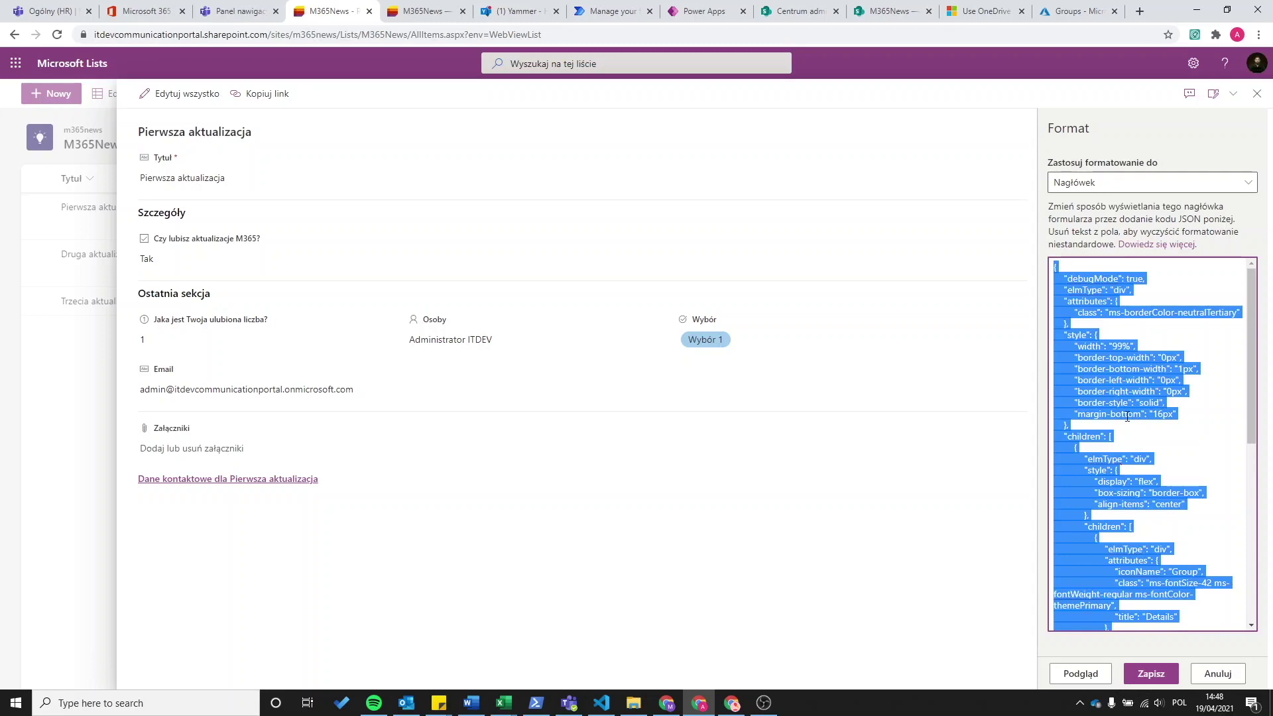
key("BackSpace")
left_click(1151, 674)
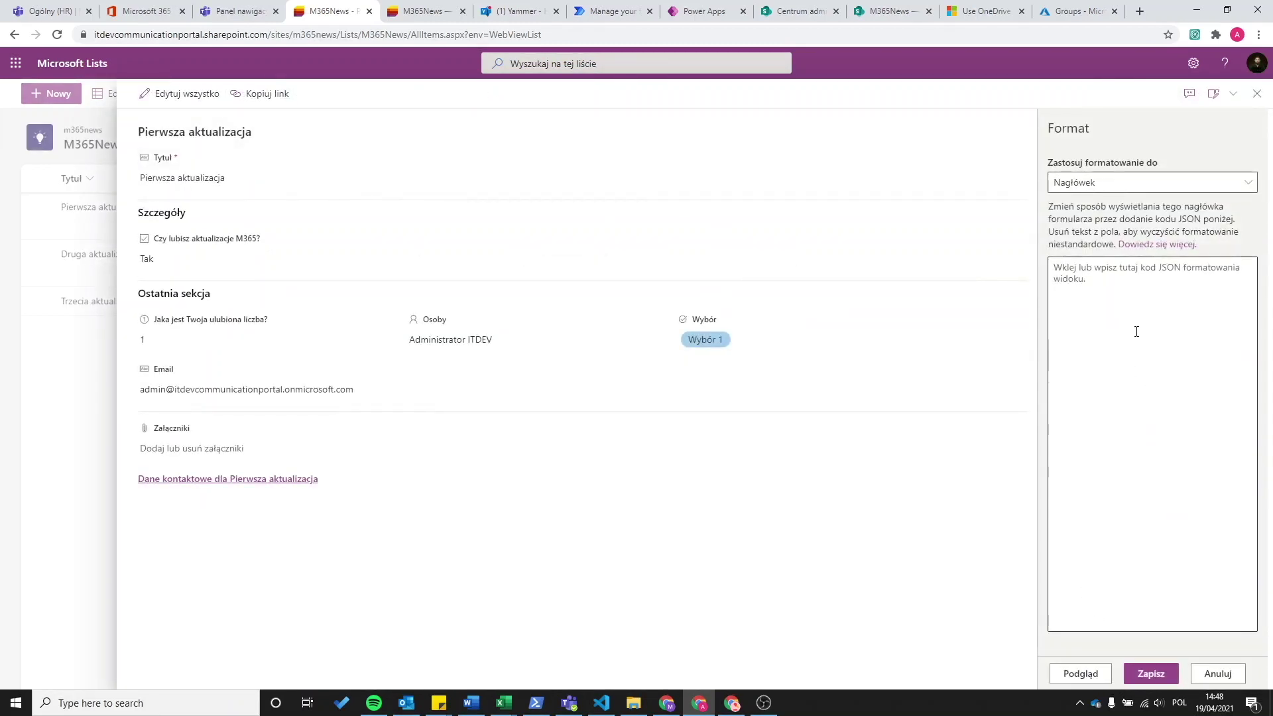
Step: Remove the custom JSON formatting from the form's Treść part and save
left_click(1119, 191)
left_click(1105, 228)
left_click(1117, 384)
key("ctrl+a")
key("BackSpace")
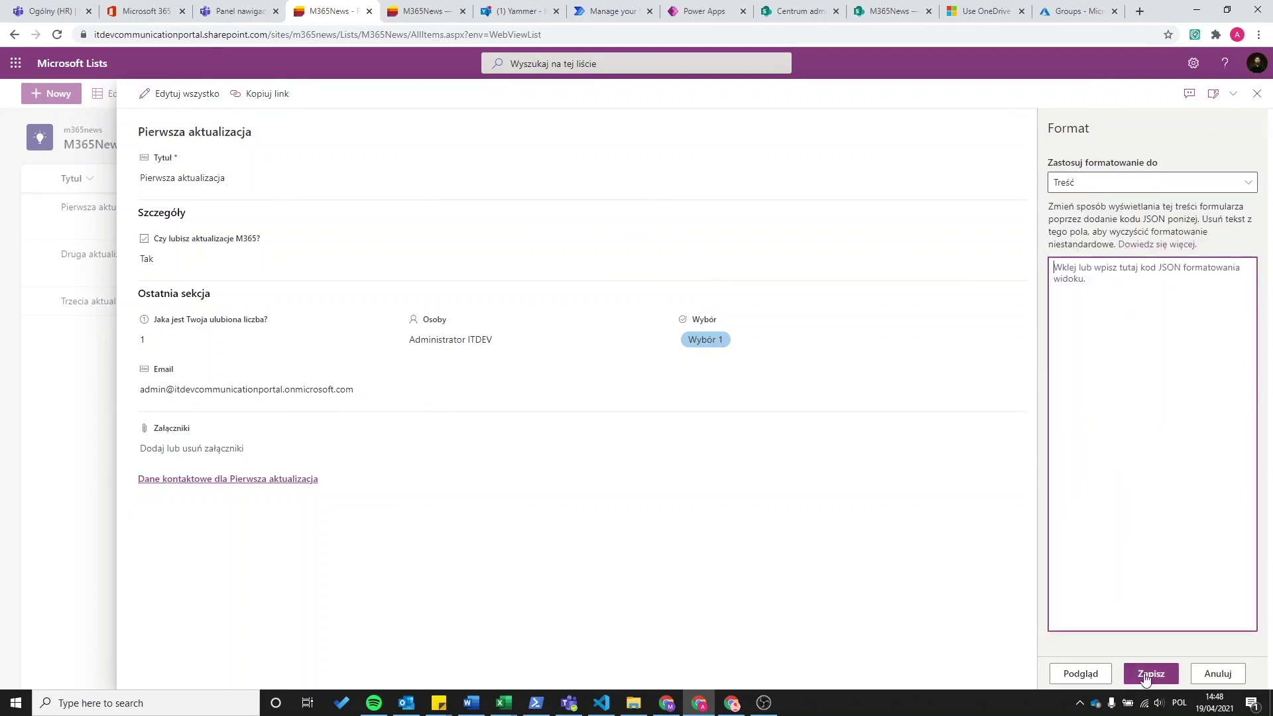
left_click(1151, 673)
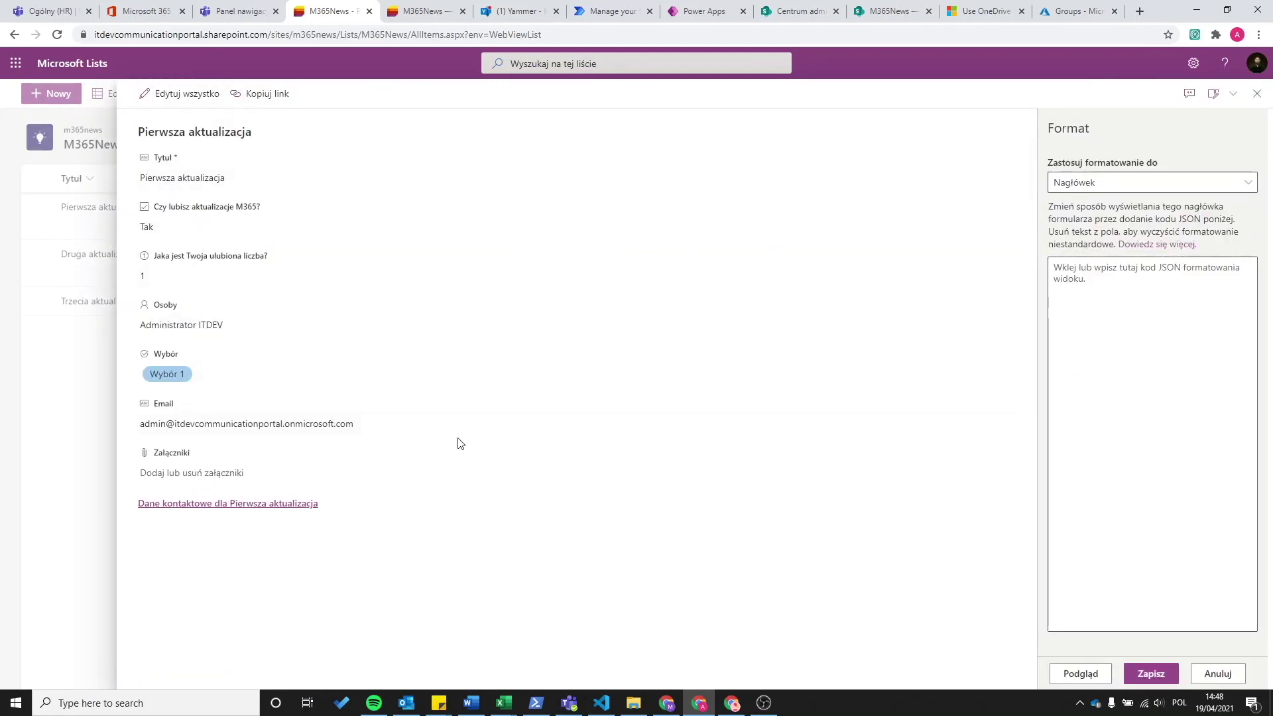
Step: Remove the custom JSON formatting from the form's Stopka part and save
left_click(1088, 183)
left_click(1091, 249)
left_click(1119, 296)
key("ctrl+a")
key("BackSpace")
left_click(1151, 673)
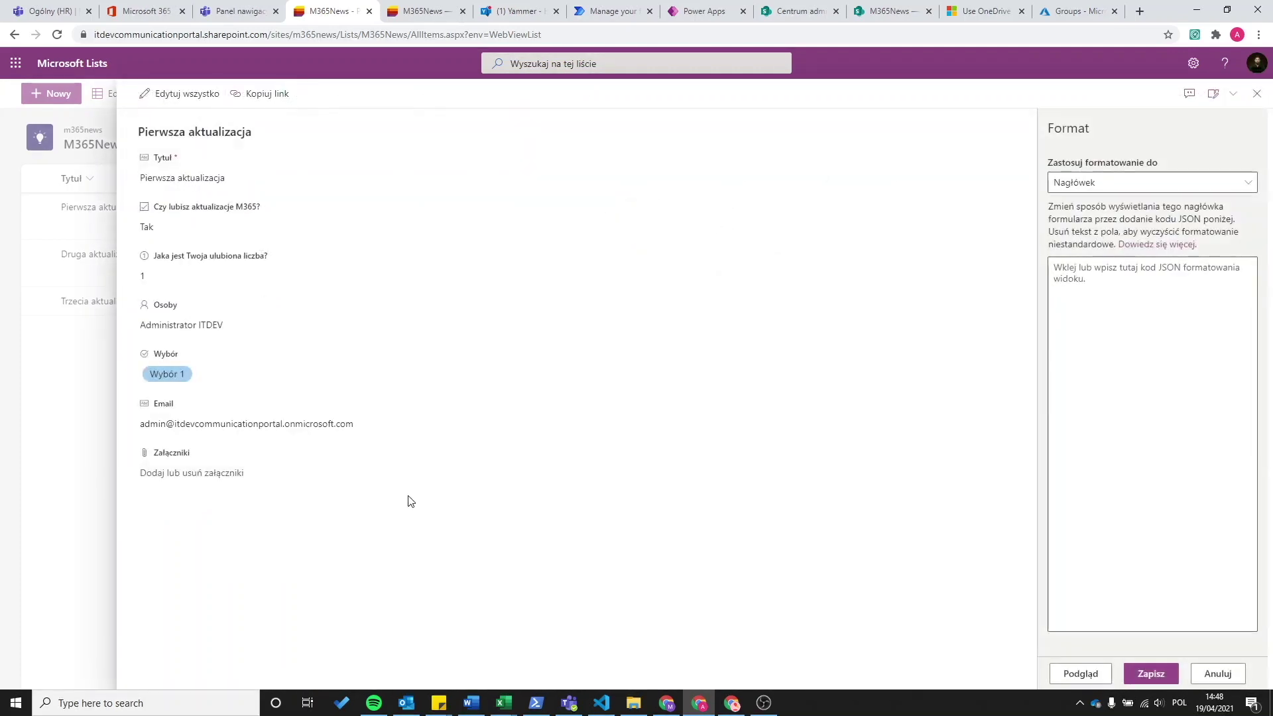
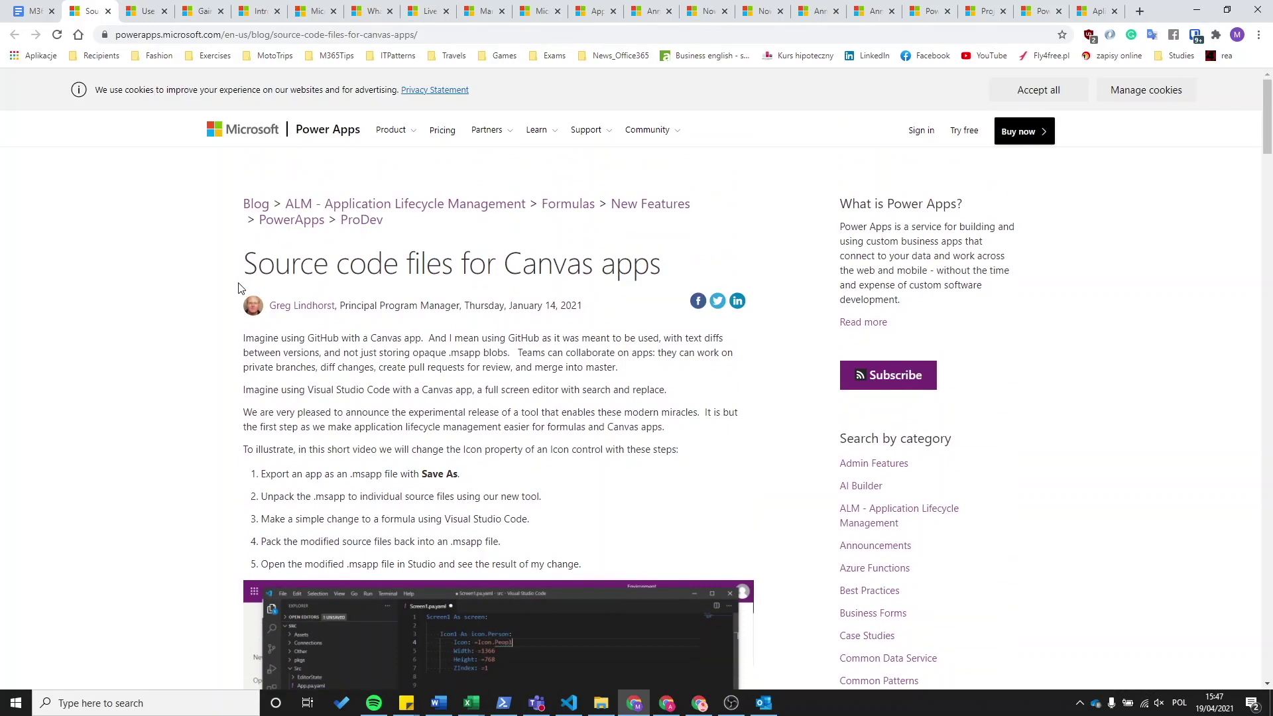
Step: Examine the five-step workflow for unpacking, editing and repacking a Canvas app in the Power Apps article on source code files
scroll(199, 275, "down", 2)
scroll(177, 272, "down", 1)
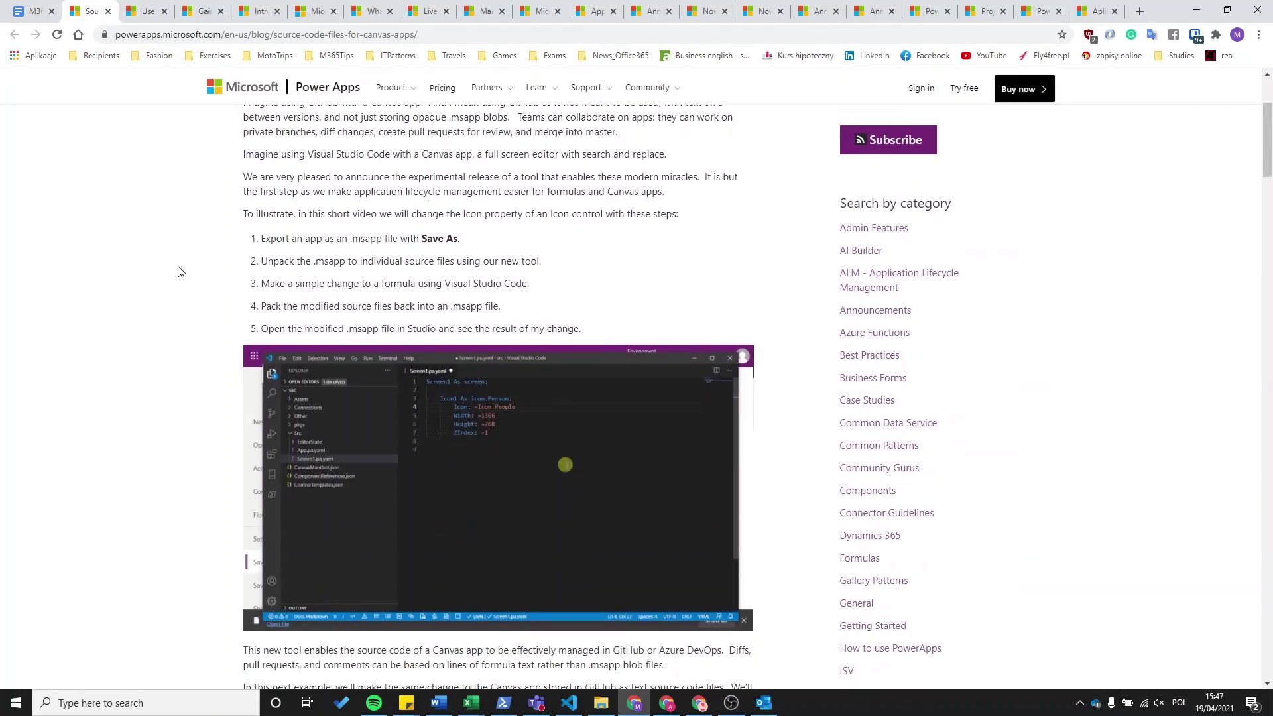
scroll(176, 271, "down", 2)
scroll(177, 271, "up", 3)
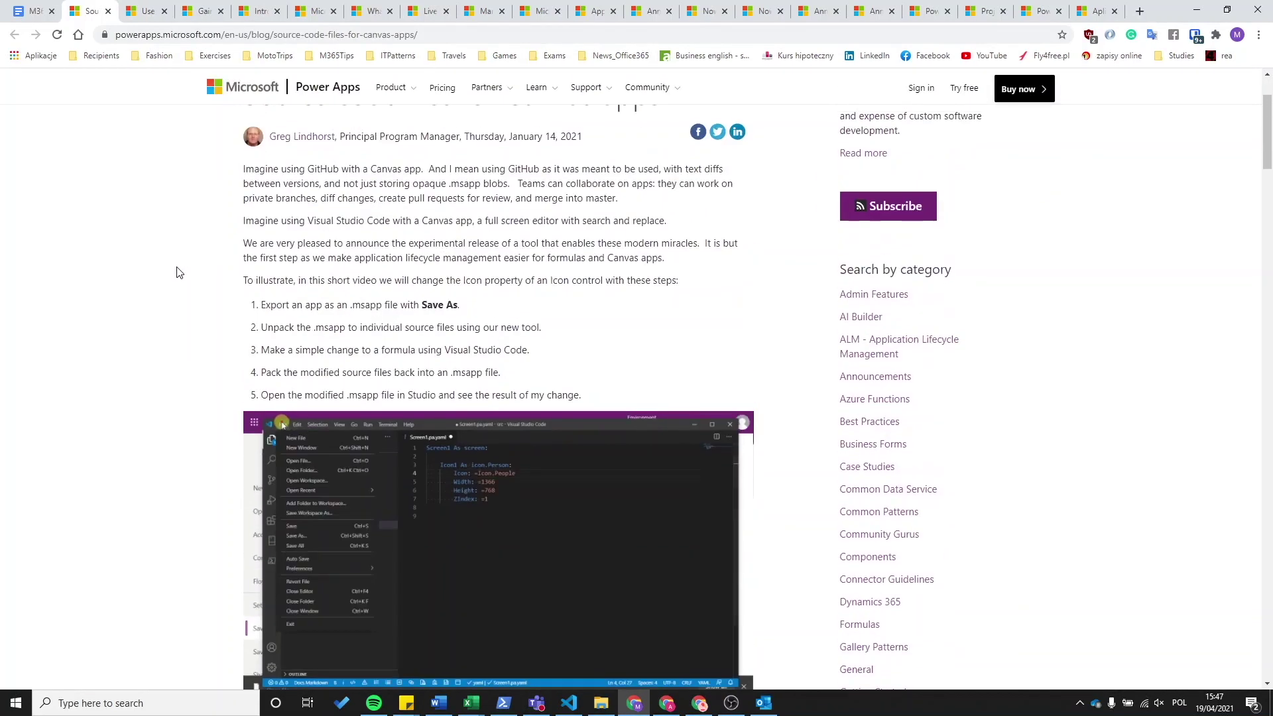
scroll(175, 269, "down", 2)
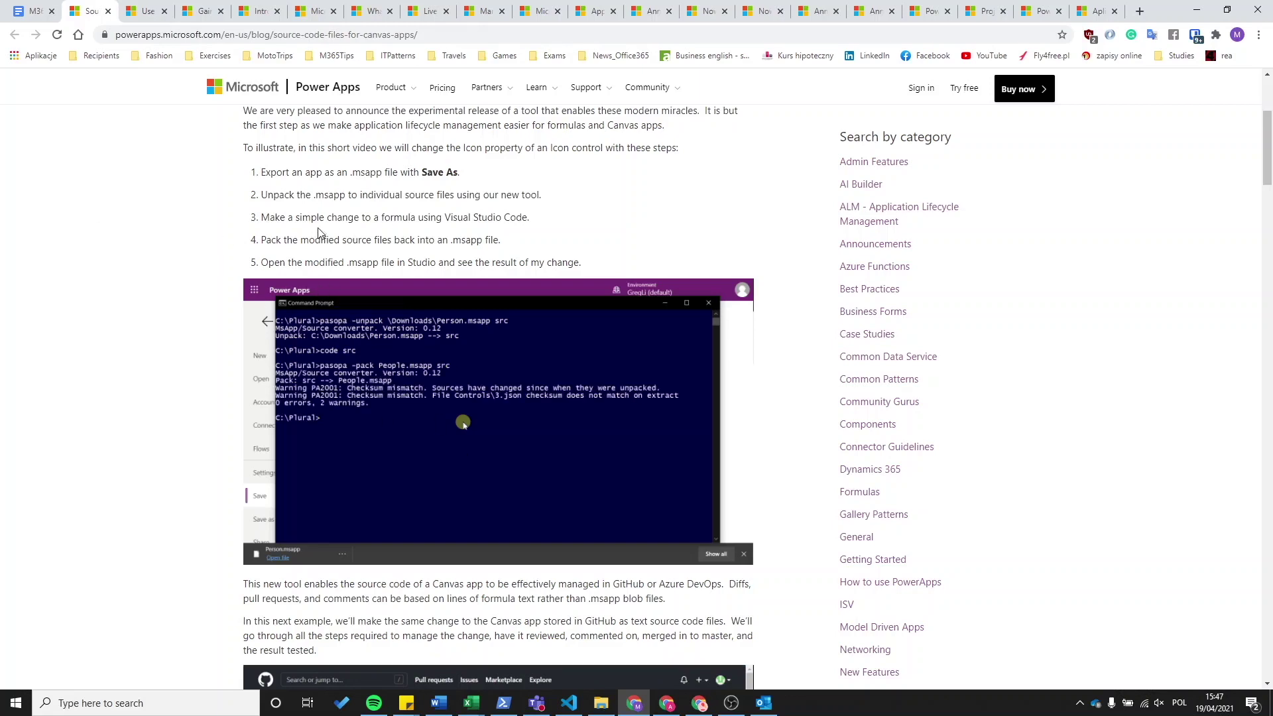
scroll(310, 231, "down", 2)
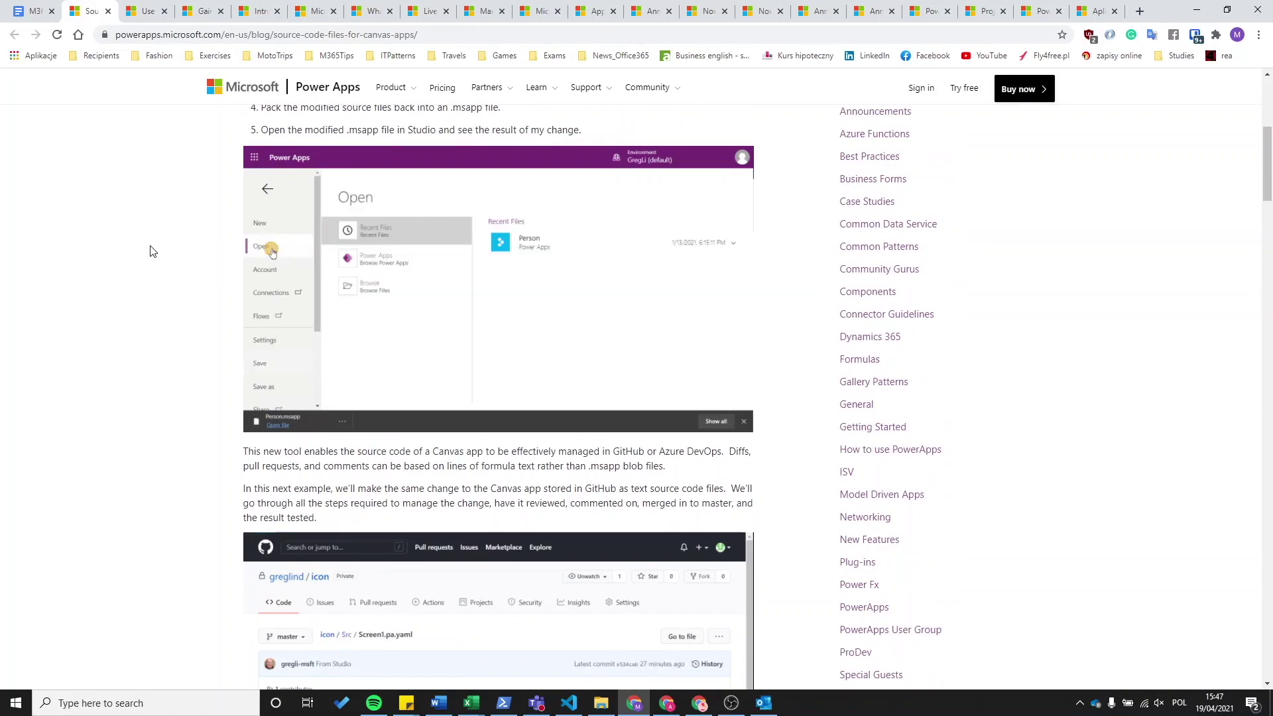
Step: Read through the article's GitHub examples and its Limitations and Distribution sections for the PASopa tool
scroll(141, 252, "down", 1)
scroll(140, 252, "down", 6)
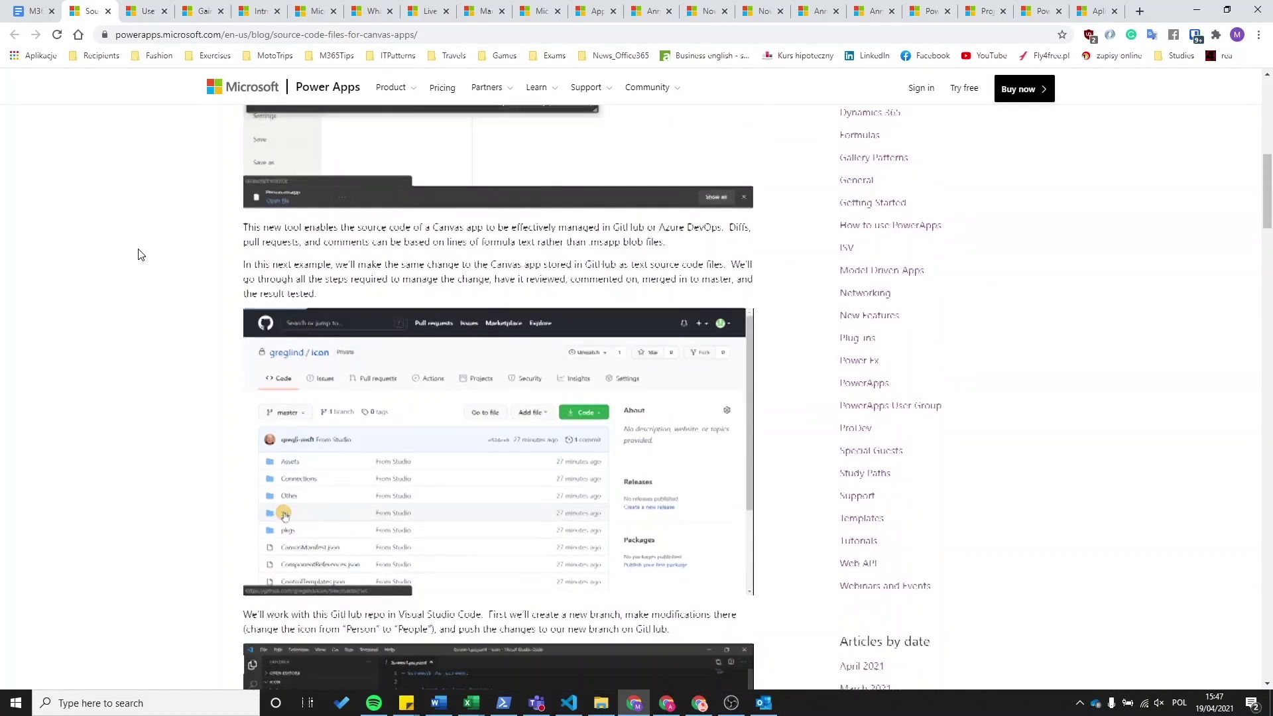
scroll(139, 253, "down", 10)
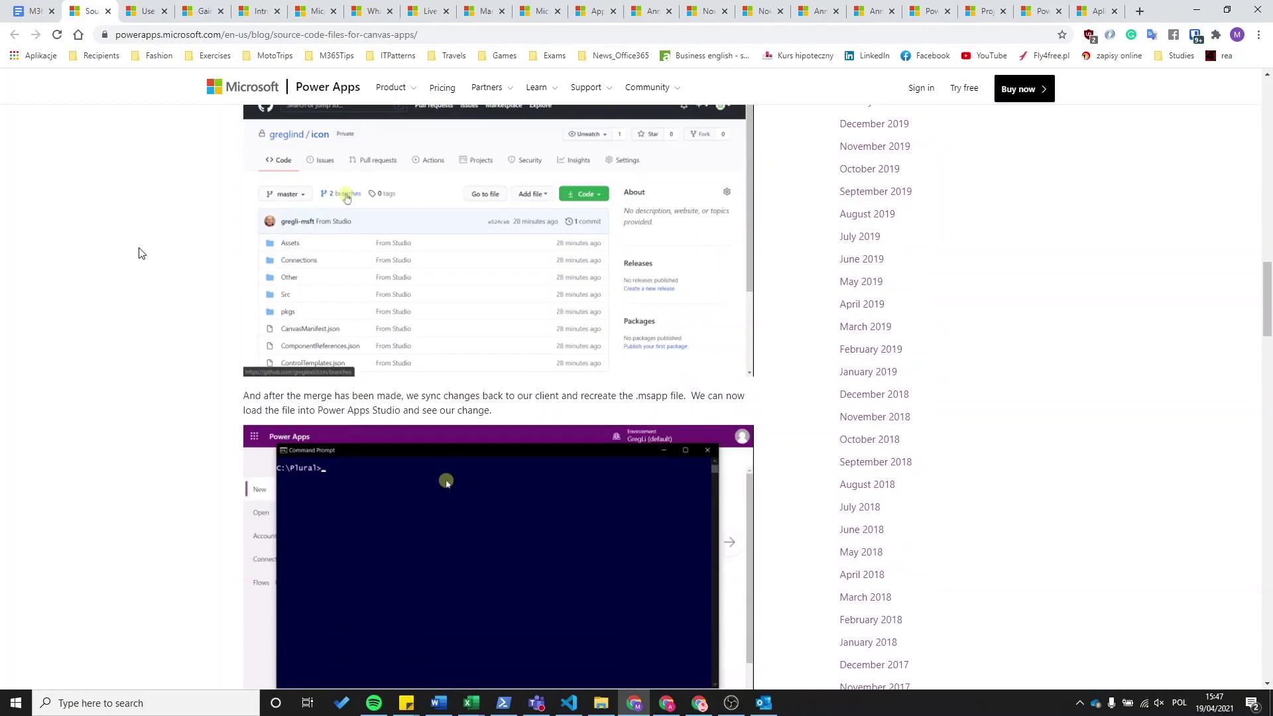
scroll(140, 253, "down", 4)
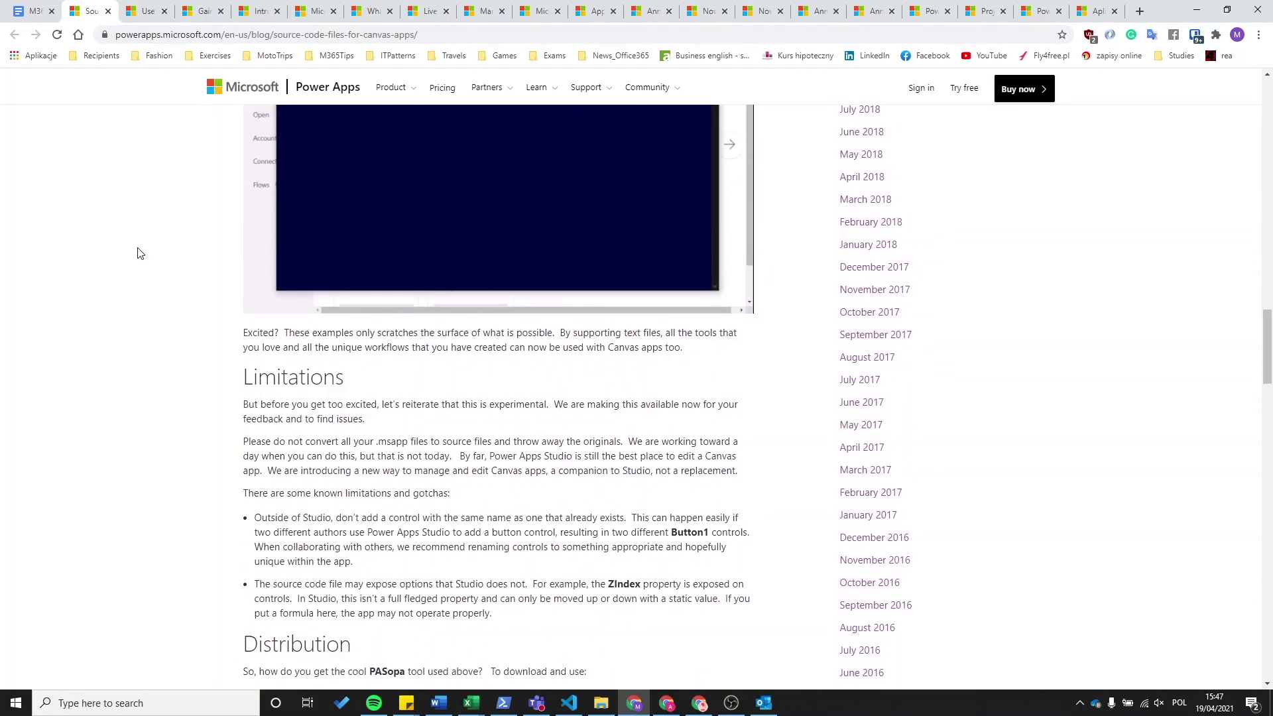
scroll(140, 254, "down", 2)
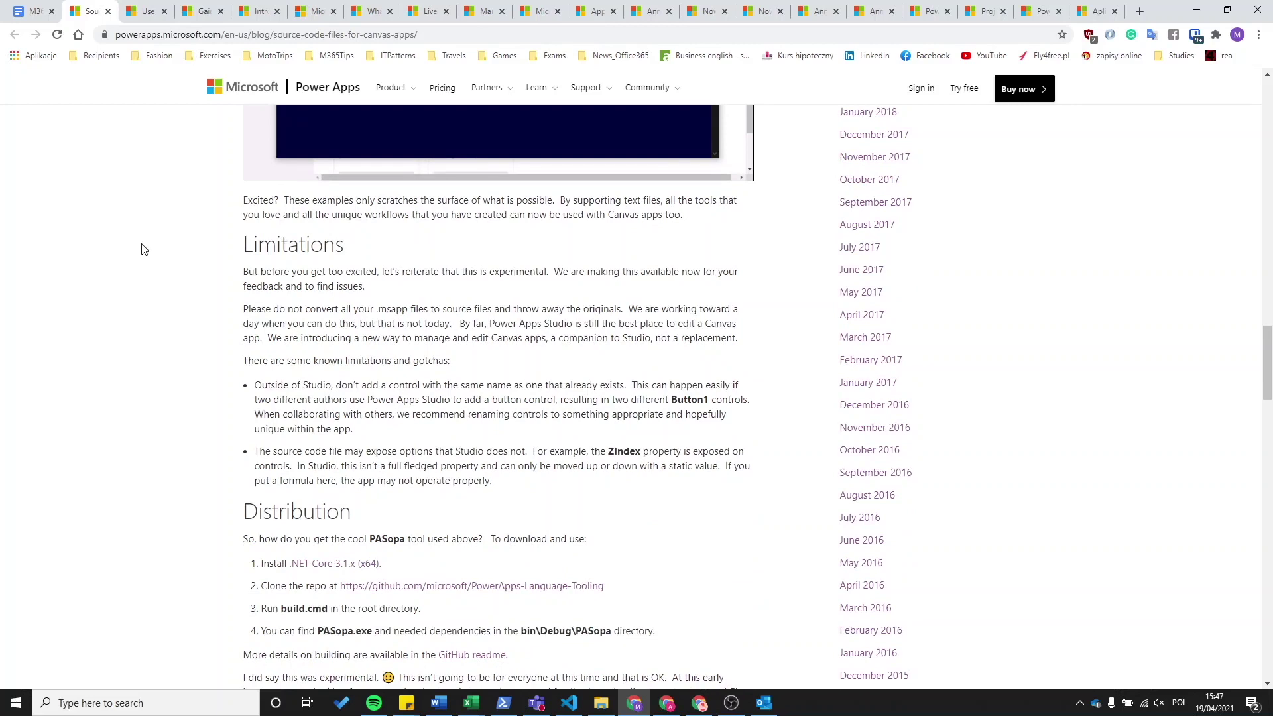
scroll(141, 249, "down", 1)
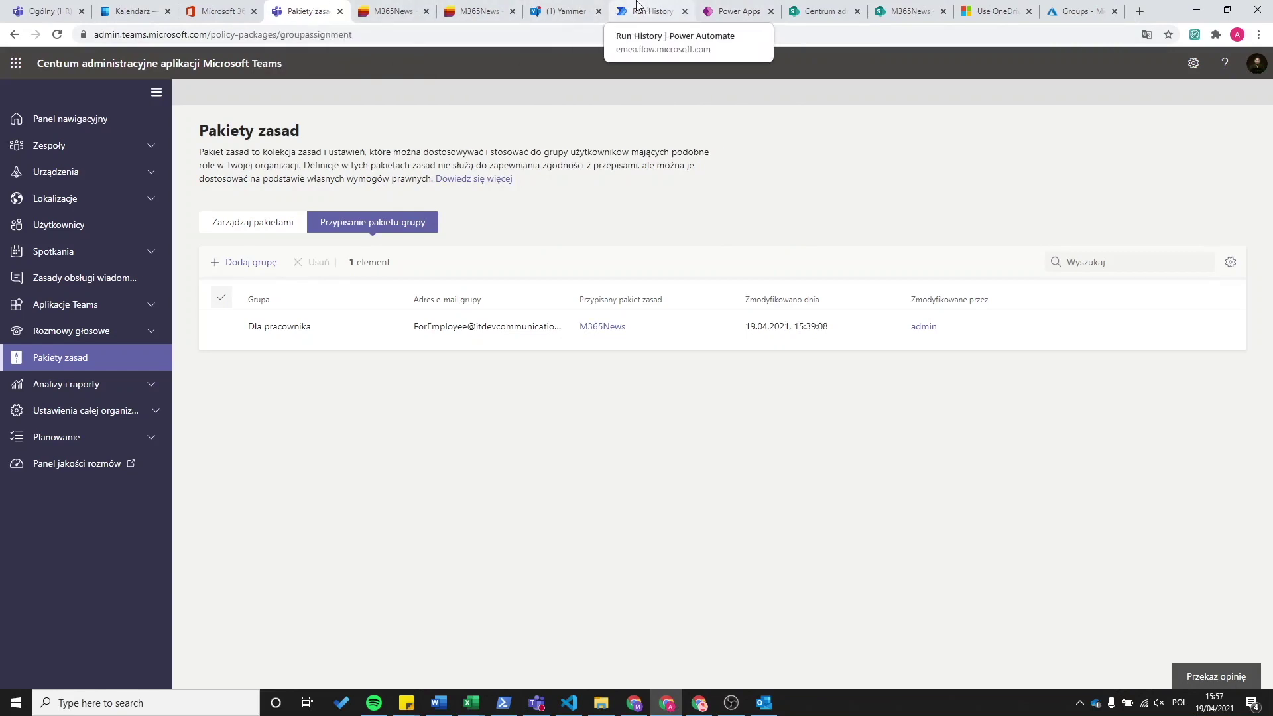
Step: Switch to Power Automate, view the inputs of Send push notification V2 in the M365News run, and return to the flow details
left_click(637, 6)
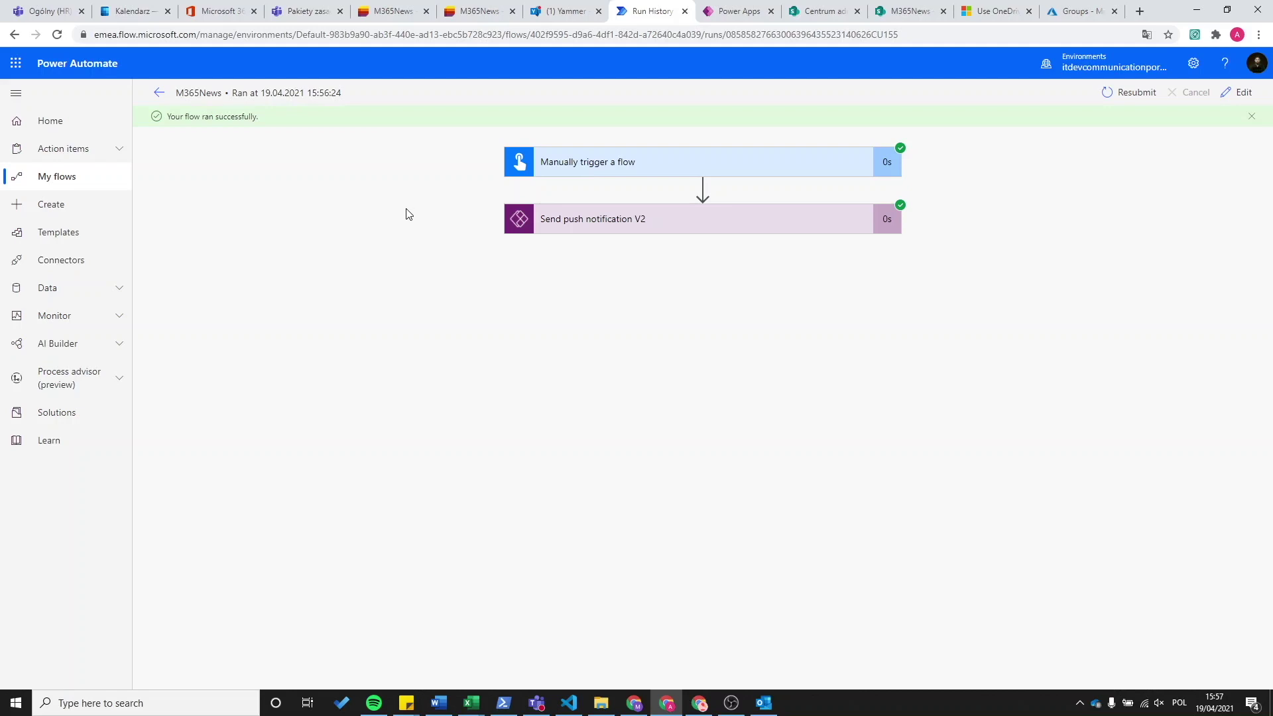
left_click(611, 223)
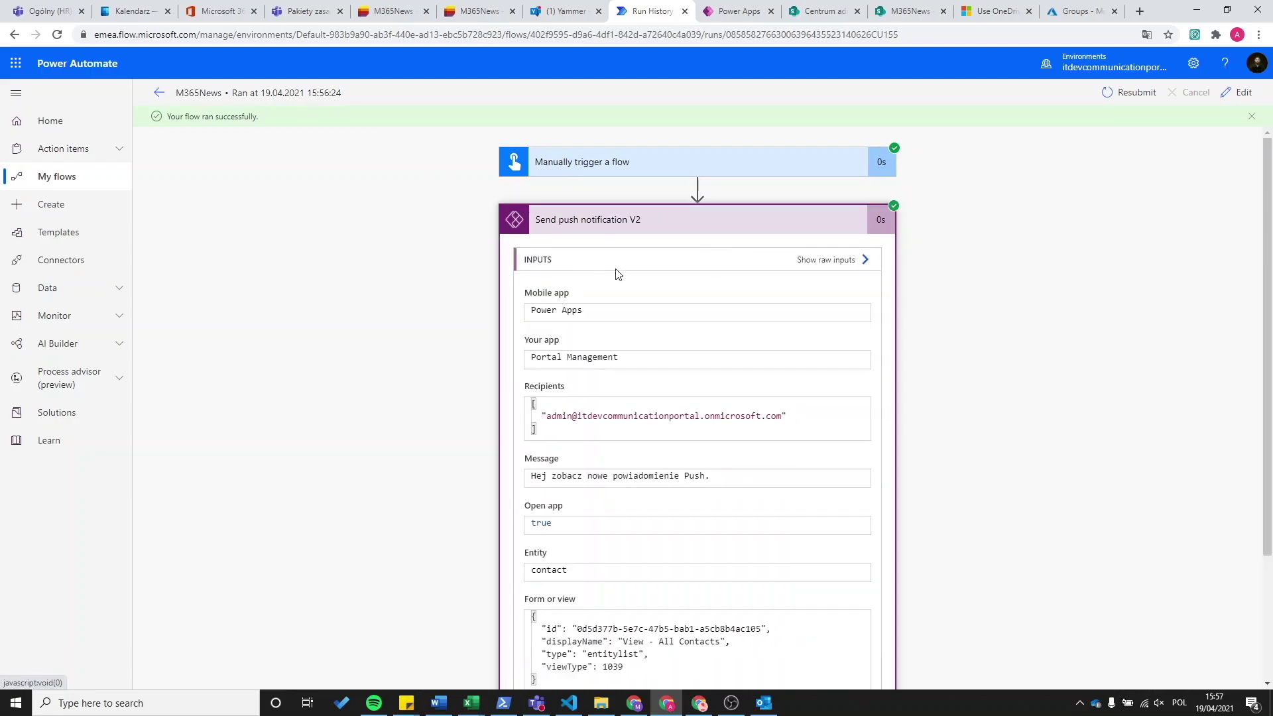
left_click(158, 93)
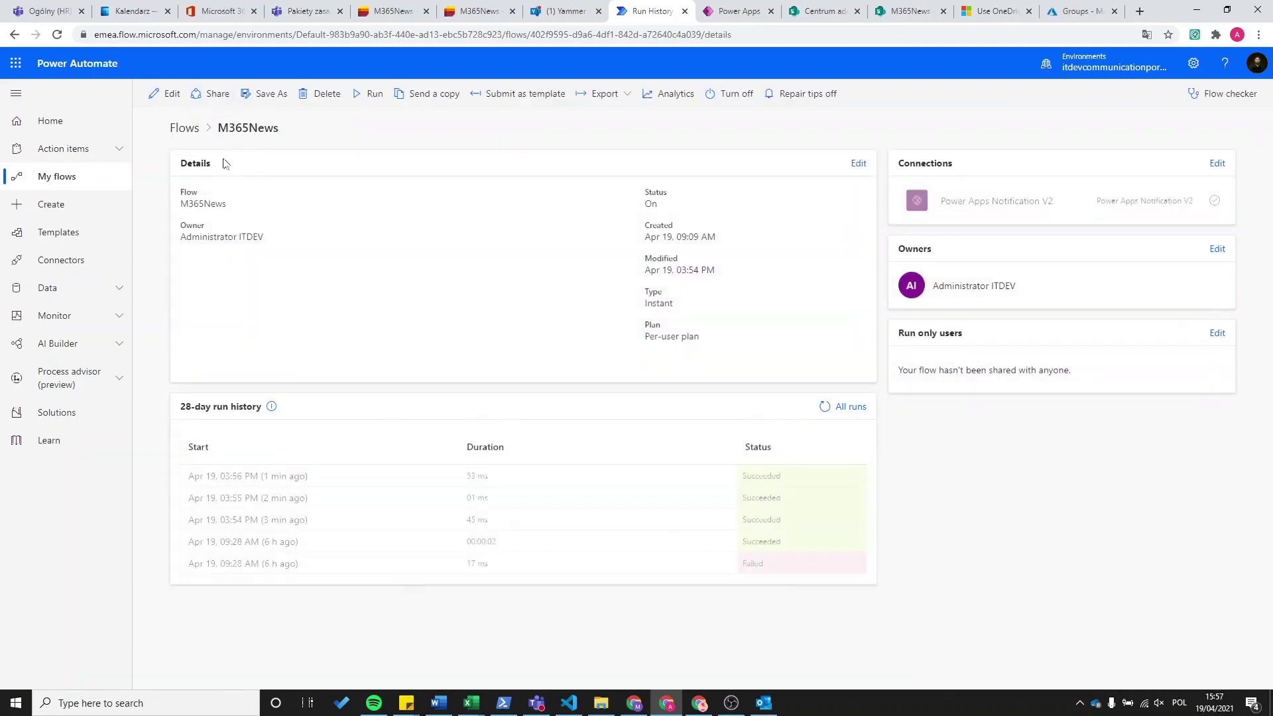
Step: Examine the Mobile app and Your app options of Send push notification V2 in the flow editor, and leave without saving
left_click(174, 99)
left_click(554, 195)
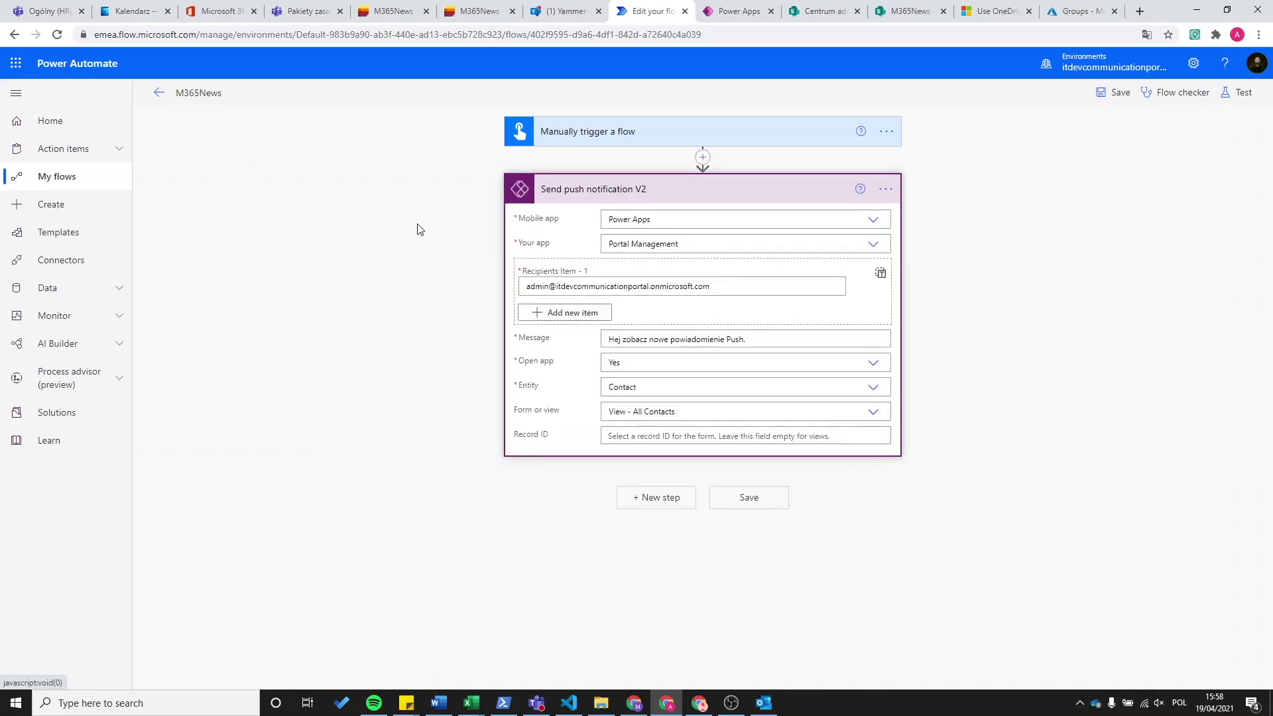
left_click(875, 222)
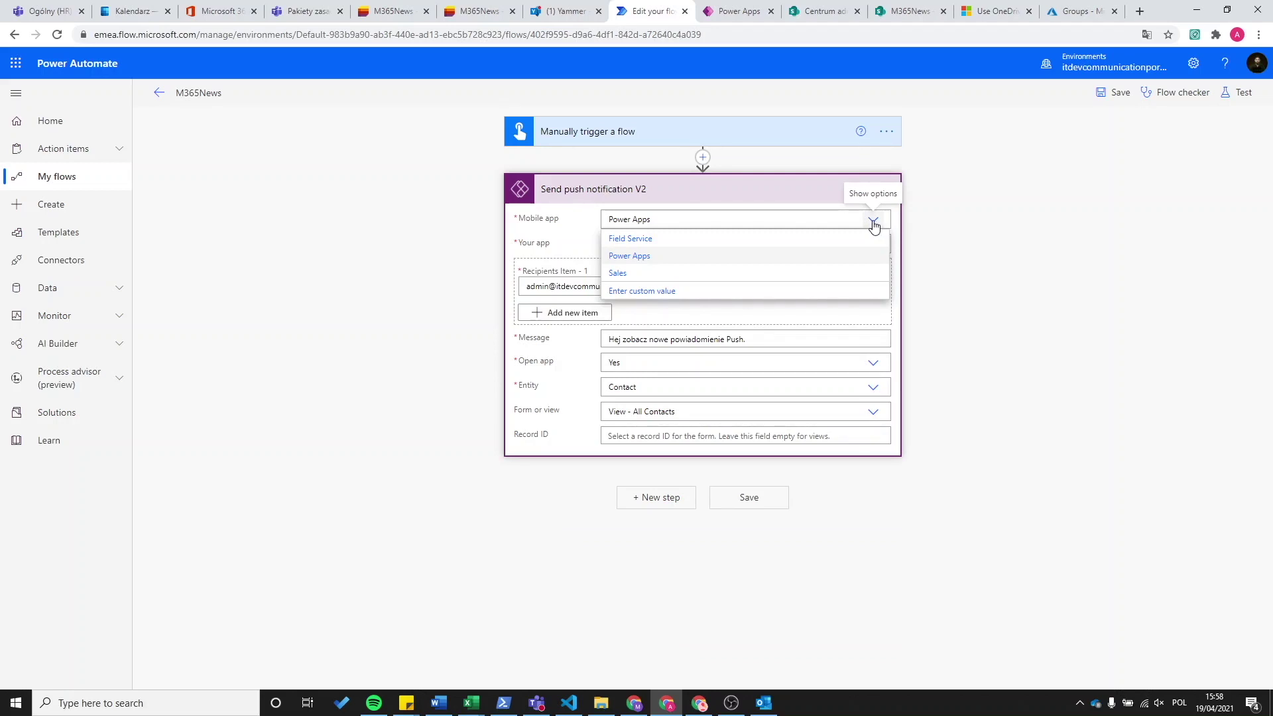
left_click(459, 284)
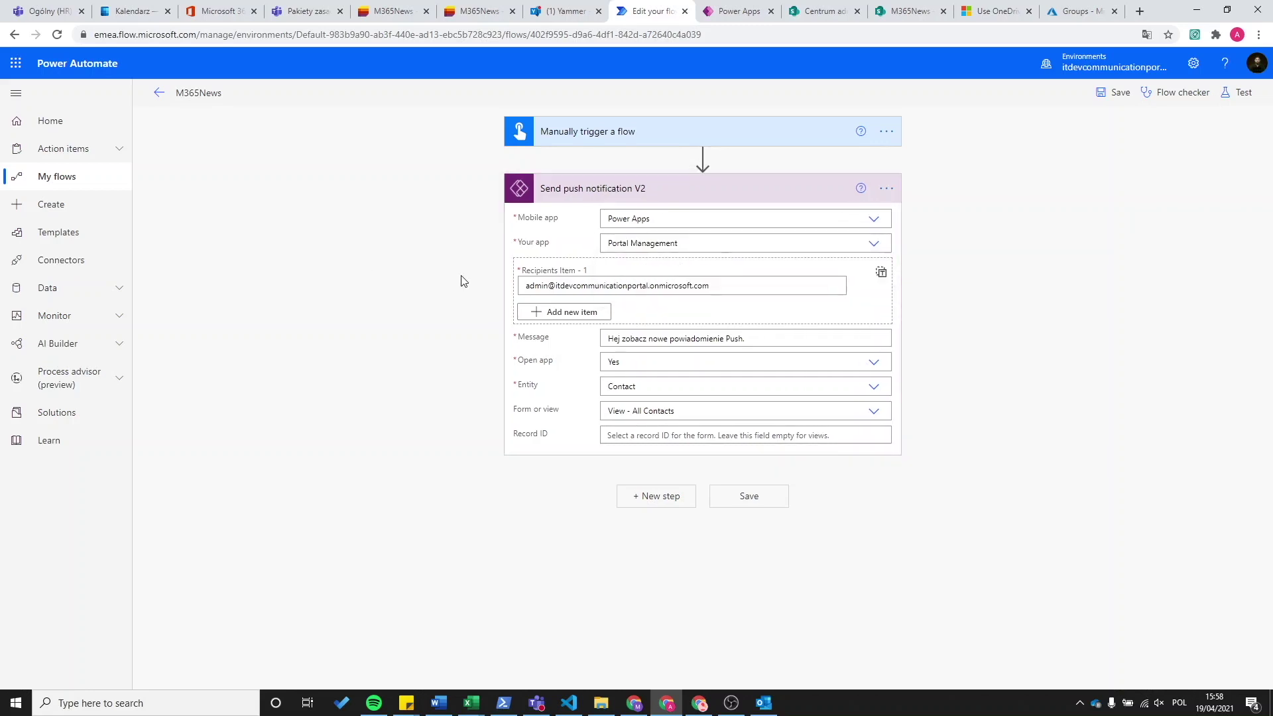
left_click(872, 244)
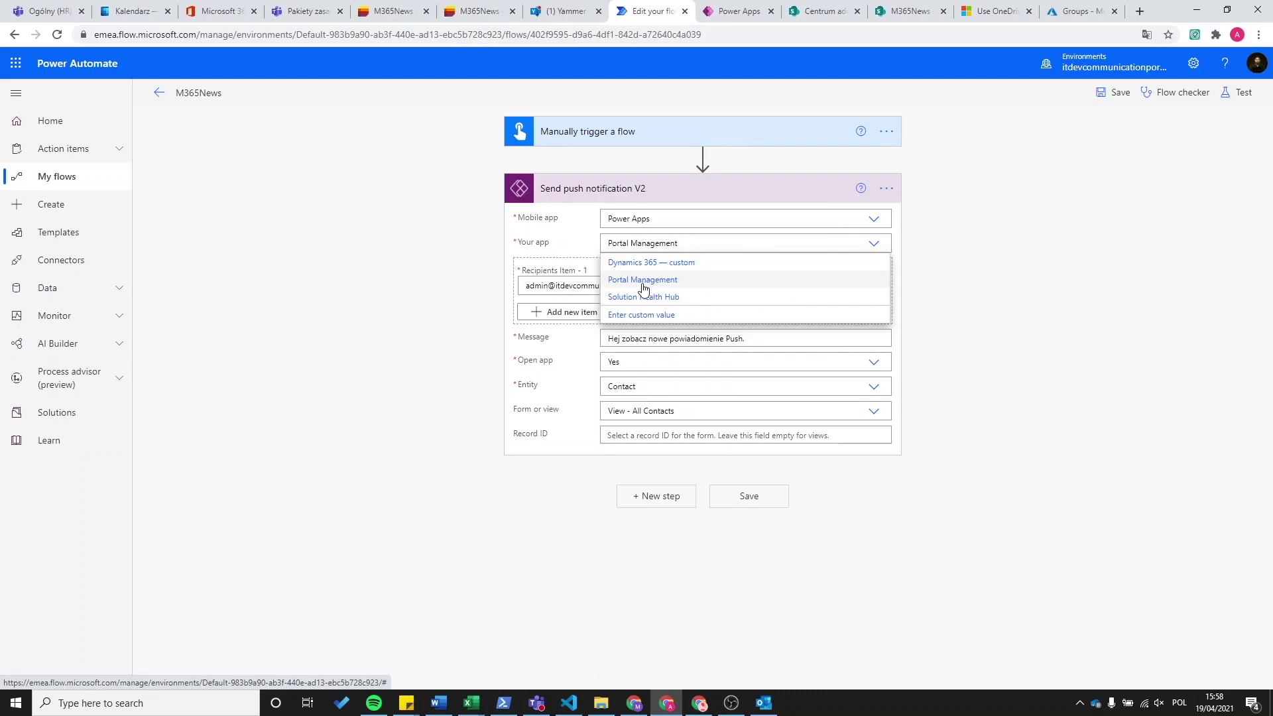
left_click(725, 285)
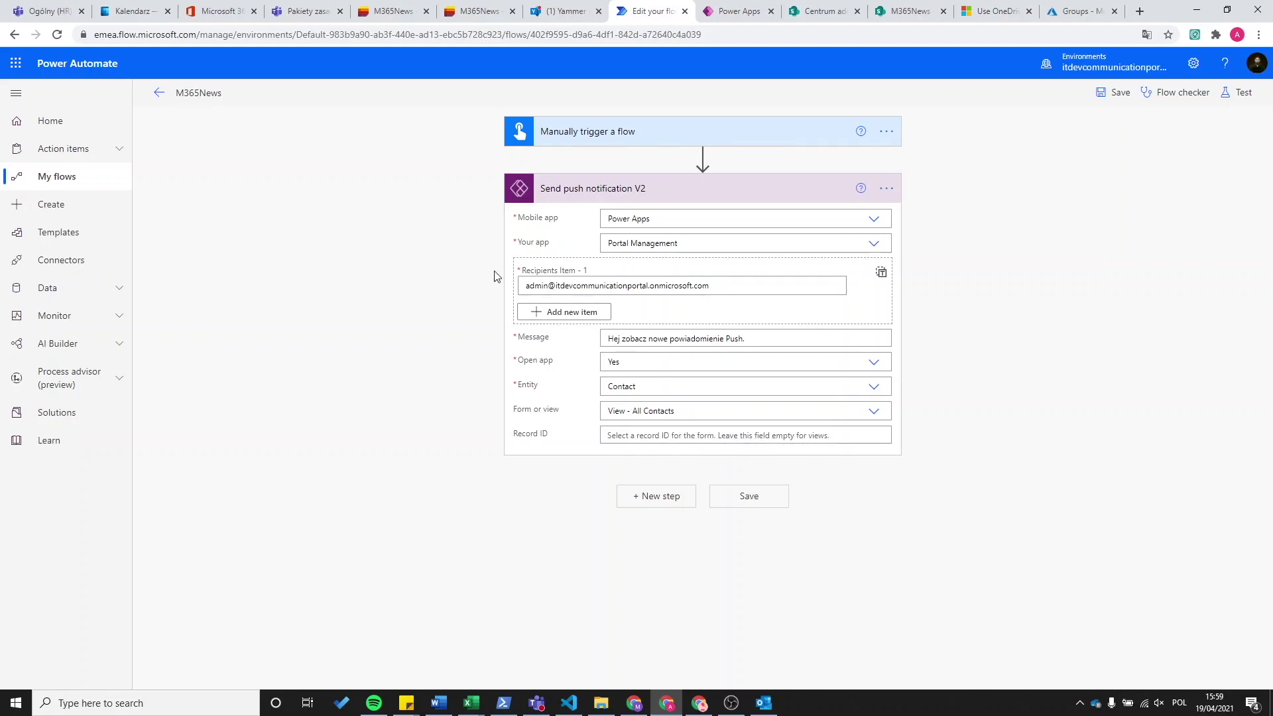
left_click(153, 99)
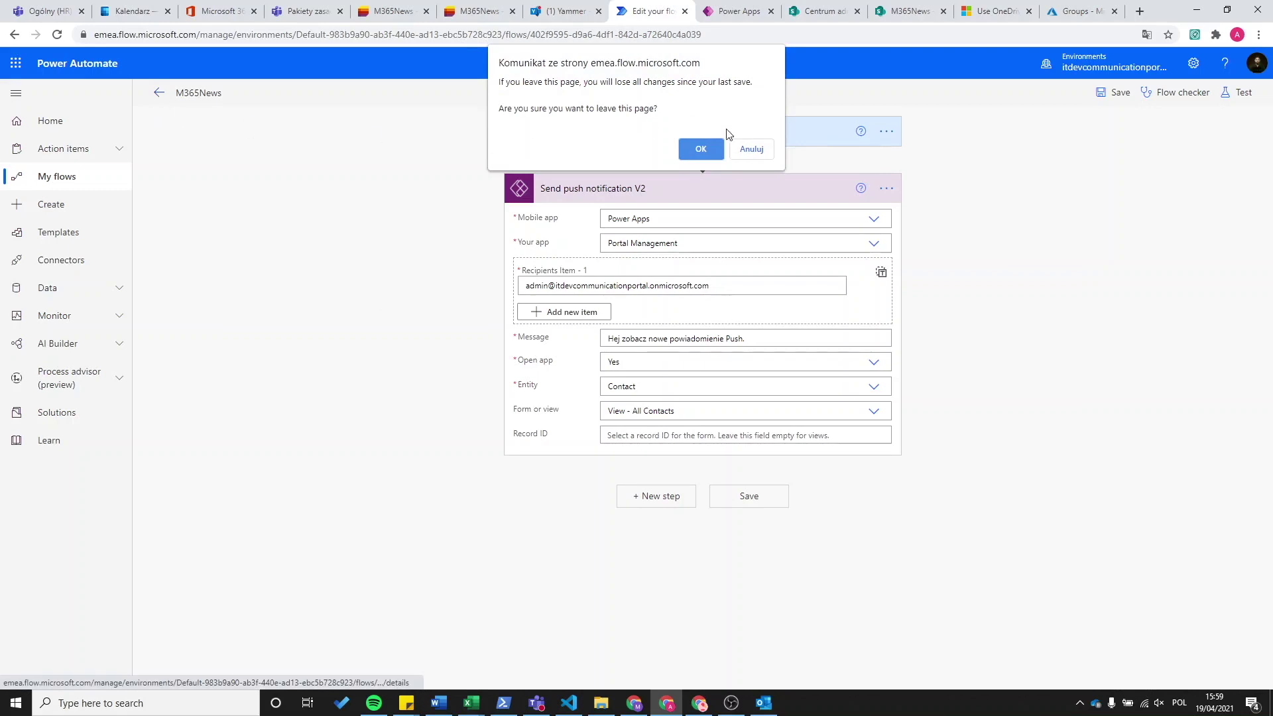
left_click(698, 150)
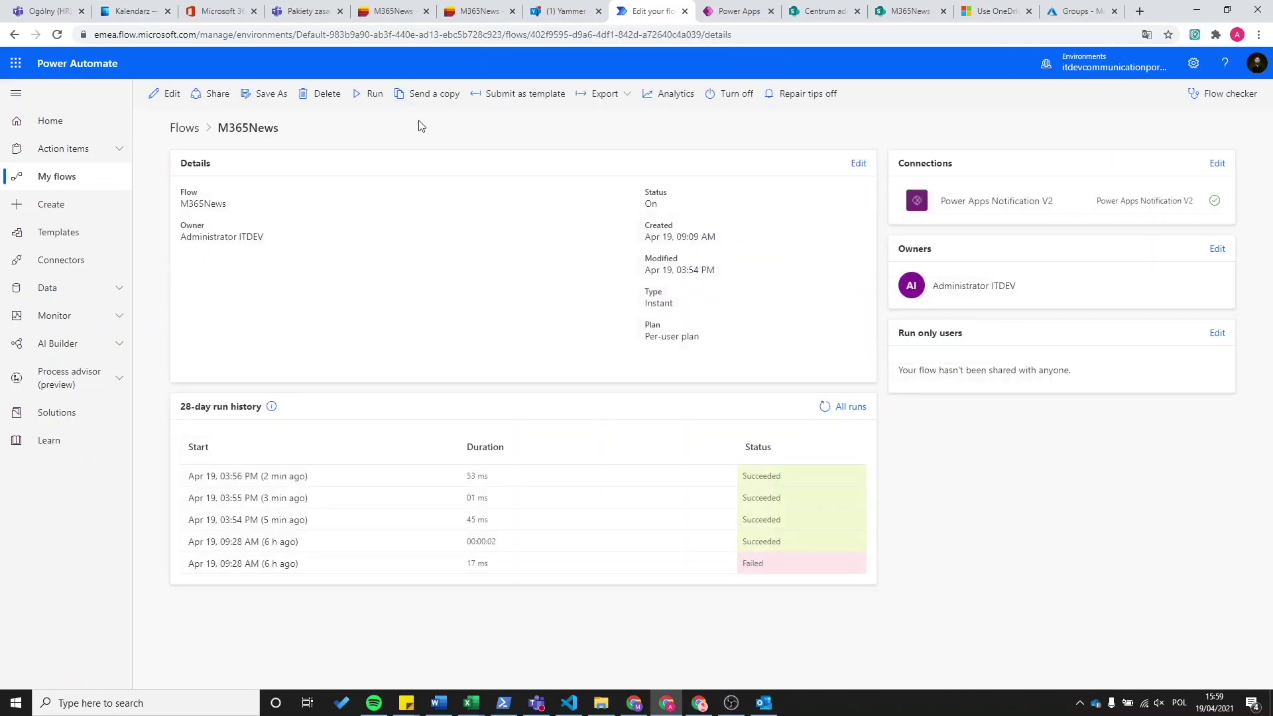
Step: Run the M365News flow and open its push notification on the phone to reach the All Contacts view
left_click(361, 101)
left_click(1093, 670)
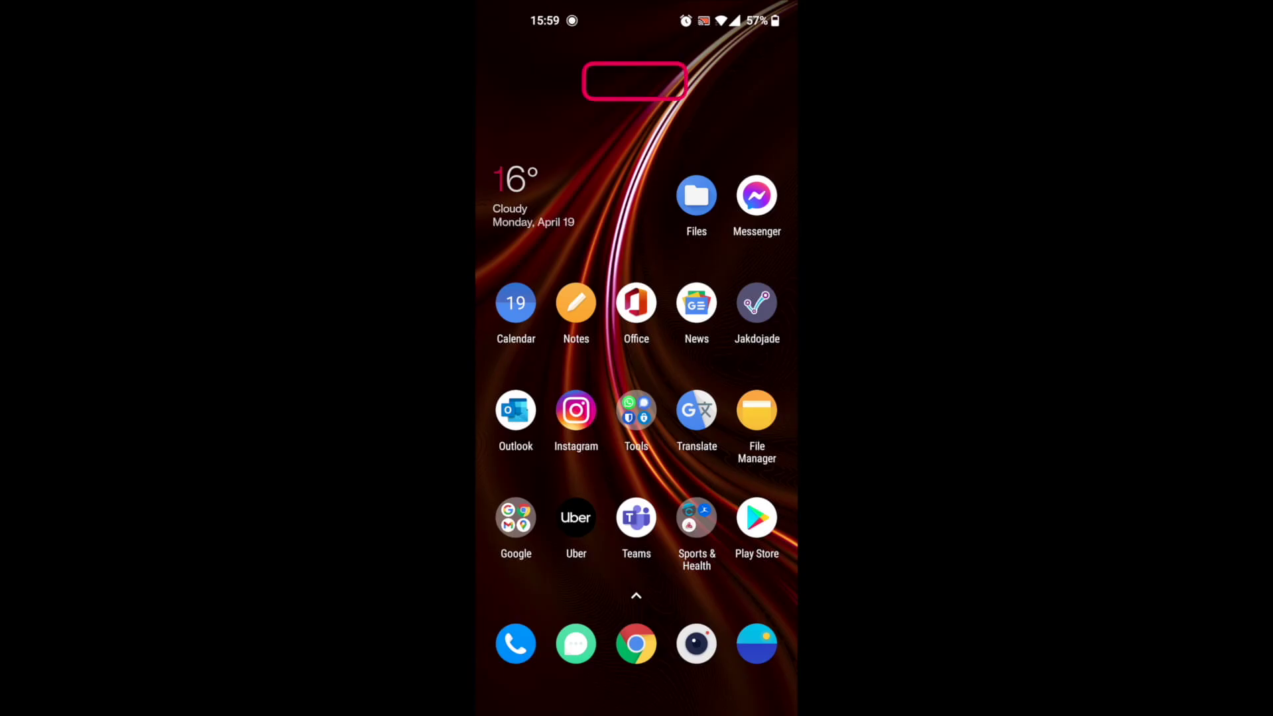
left_click(663, 64)
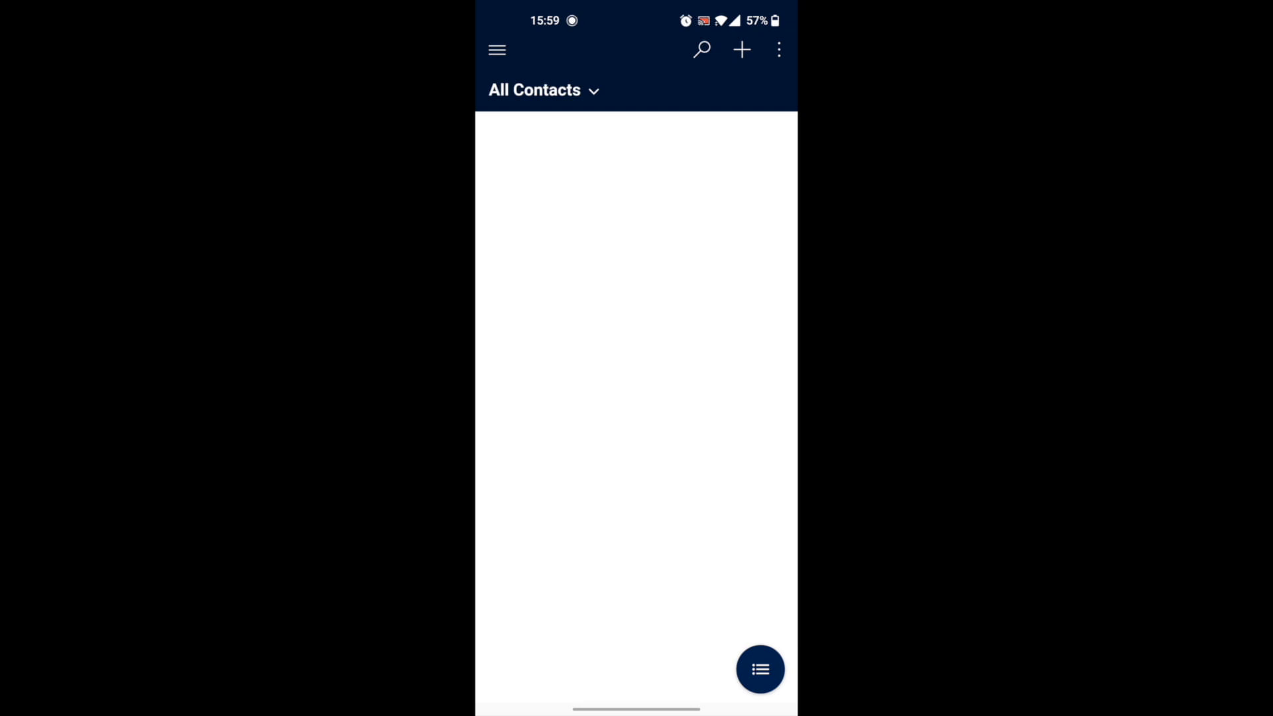
left_click(519, 134)
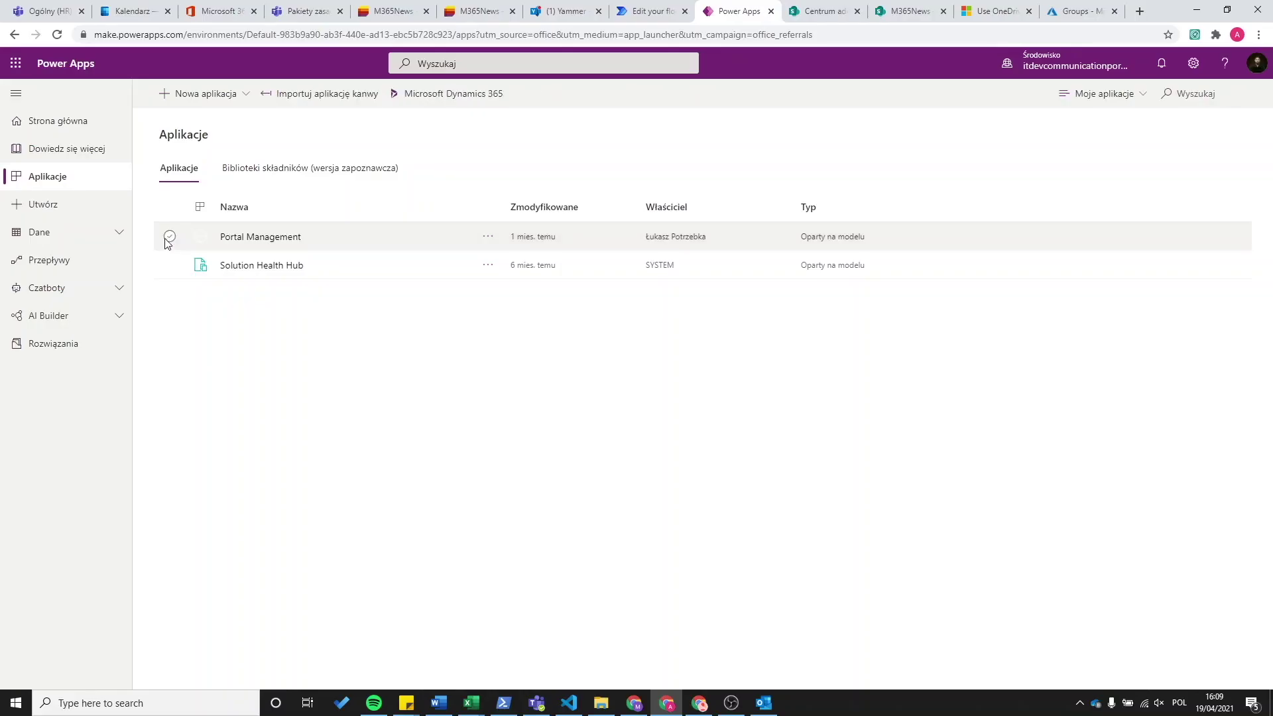
Step: Open a Monitor session for the Portal Management app in Power Apps, and invite a colleague to it through a copied session link
left_click(170, 236)
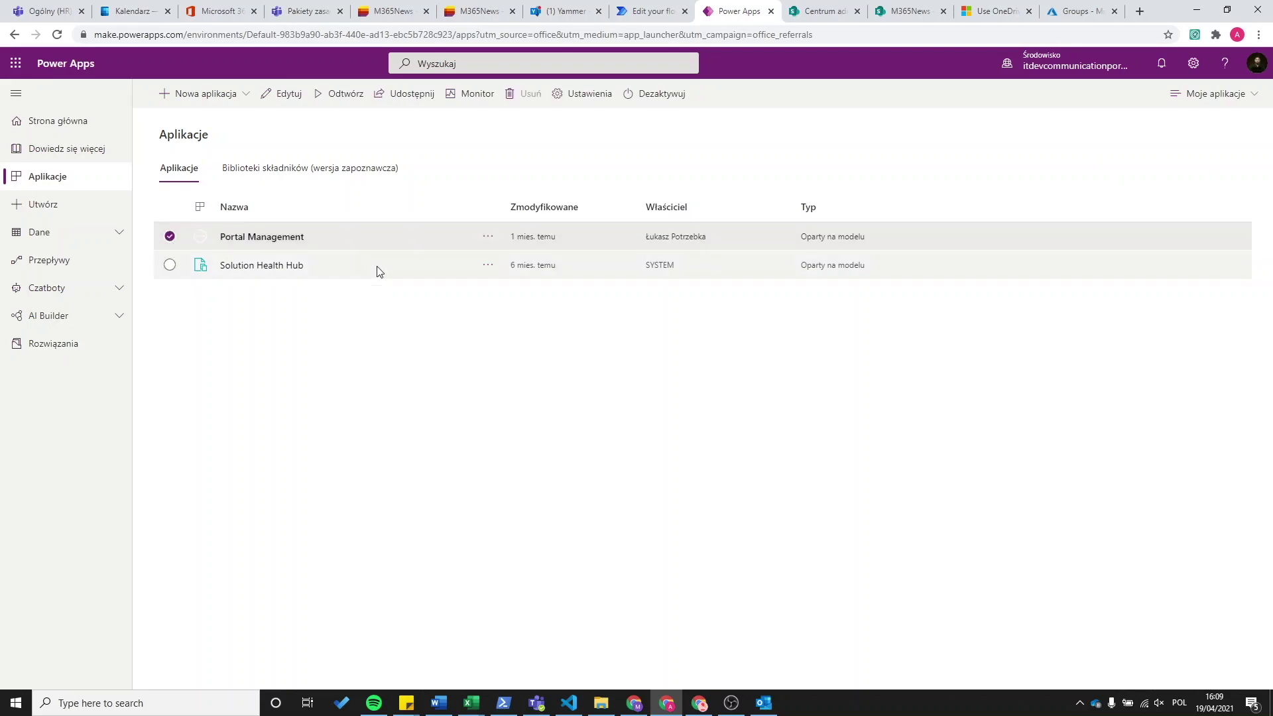
left_click(475, 98)
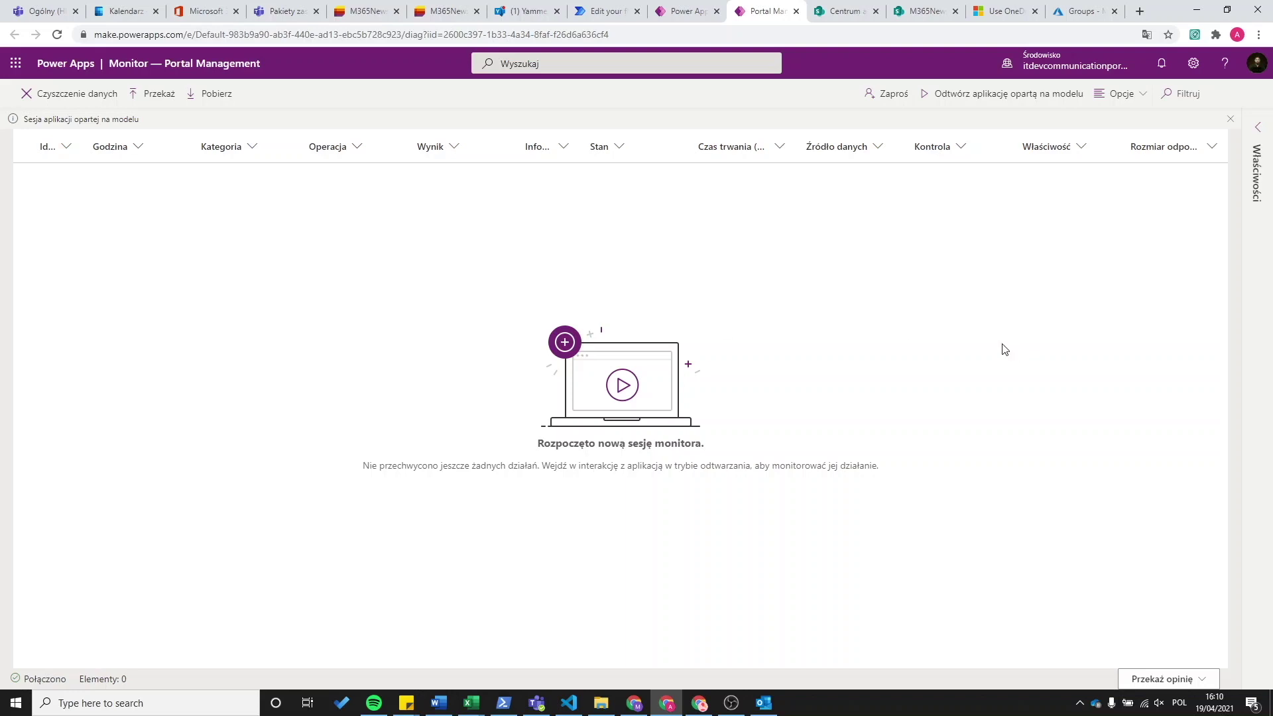
left_click(882, 97)
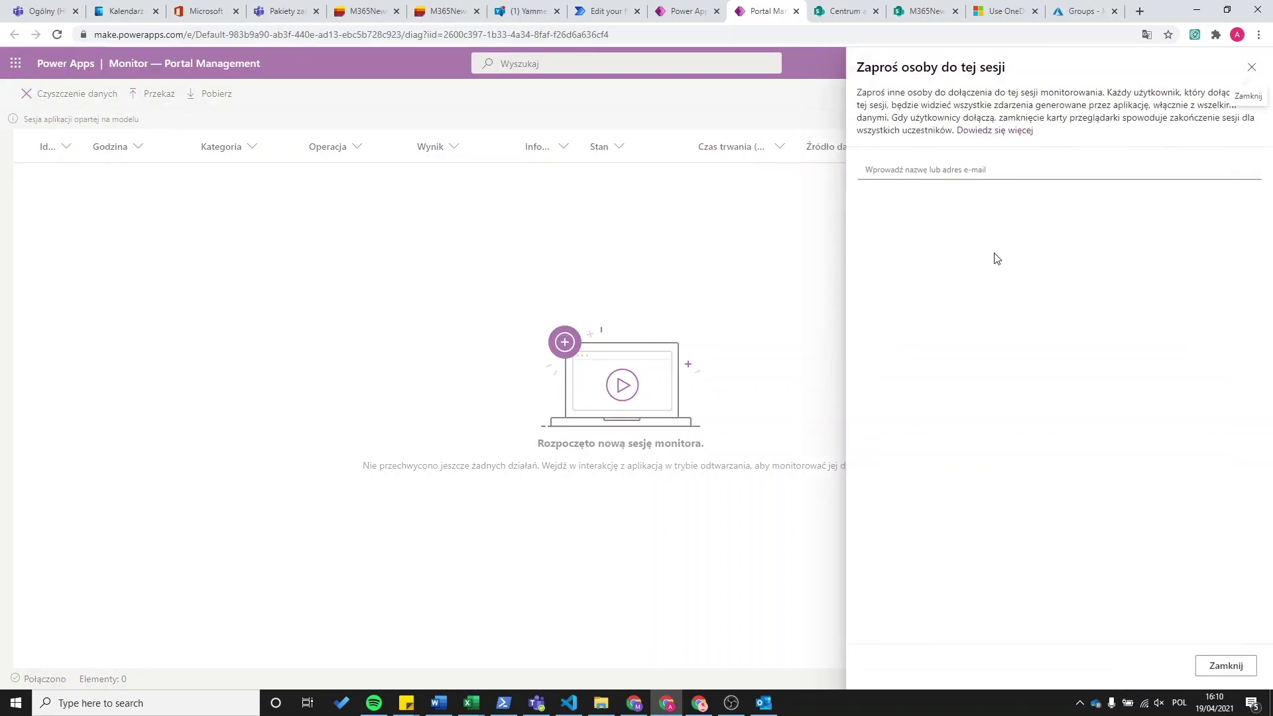
left_click(906, 165)
type("alex")
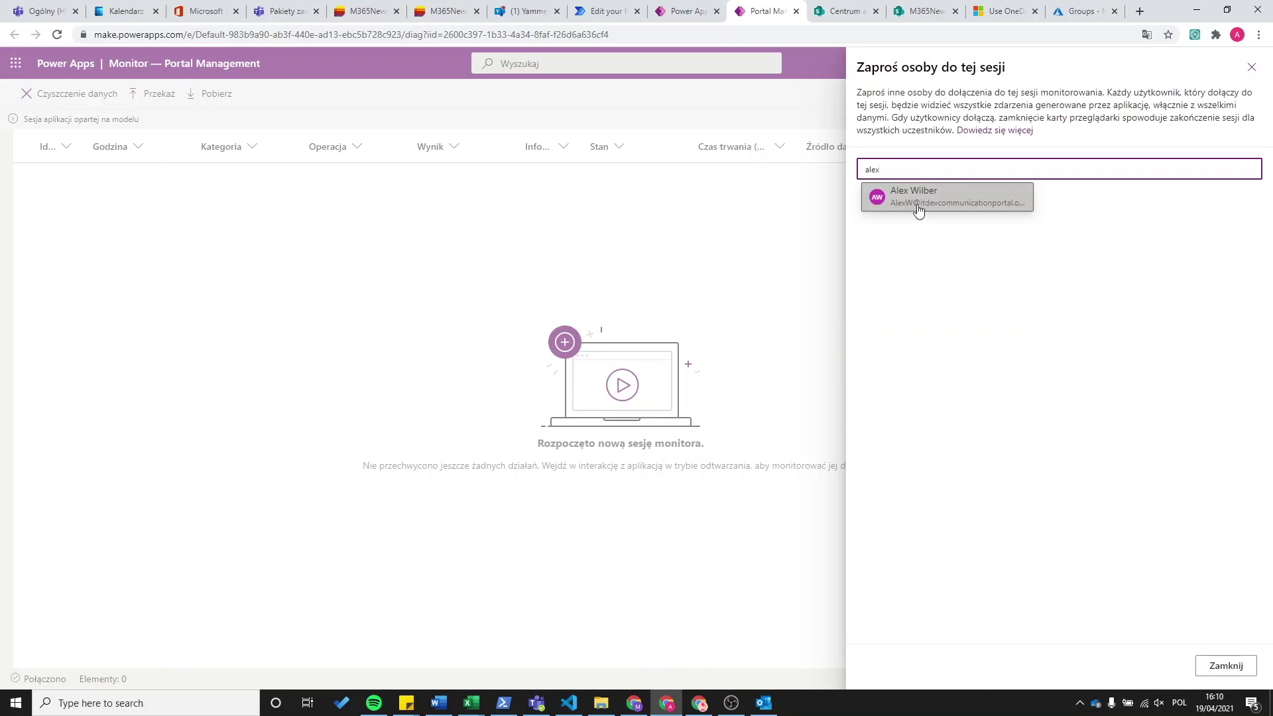
left_click(922, 200)
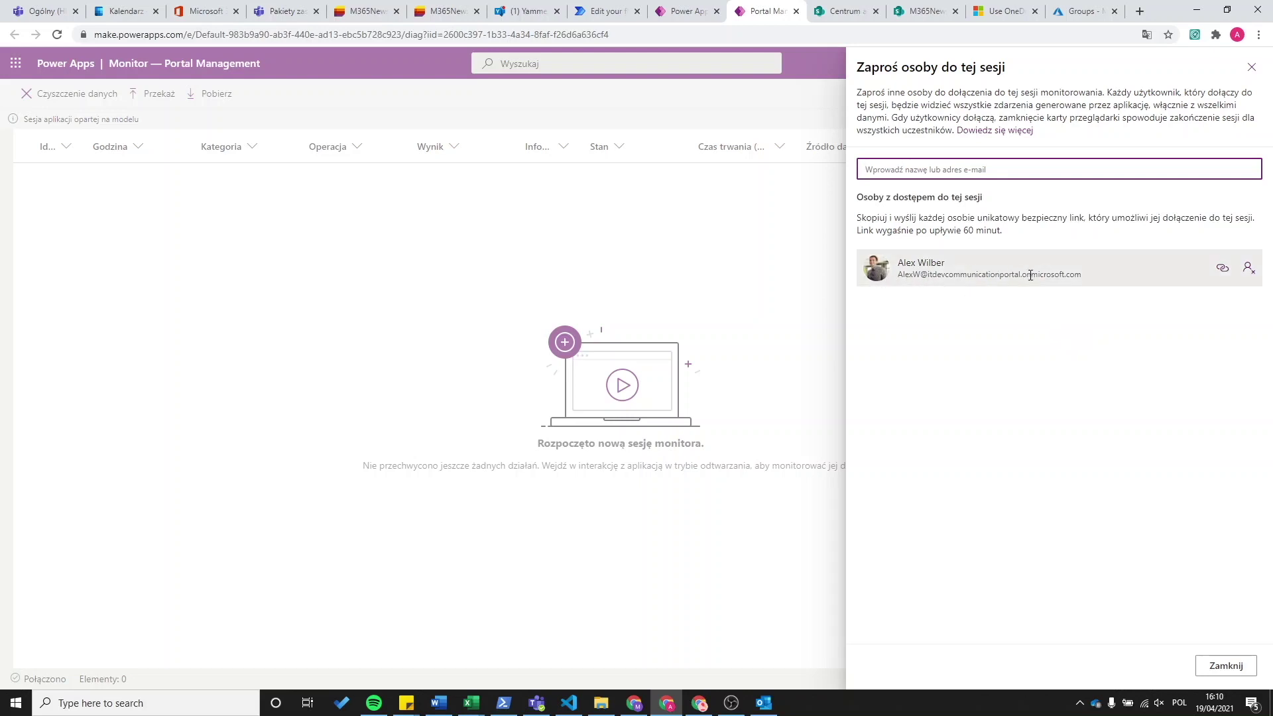
left_click(1223, 272)
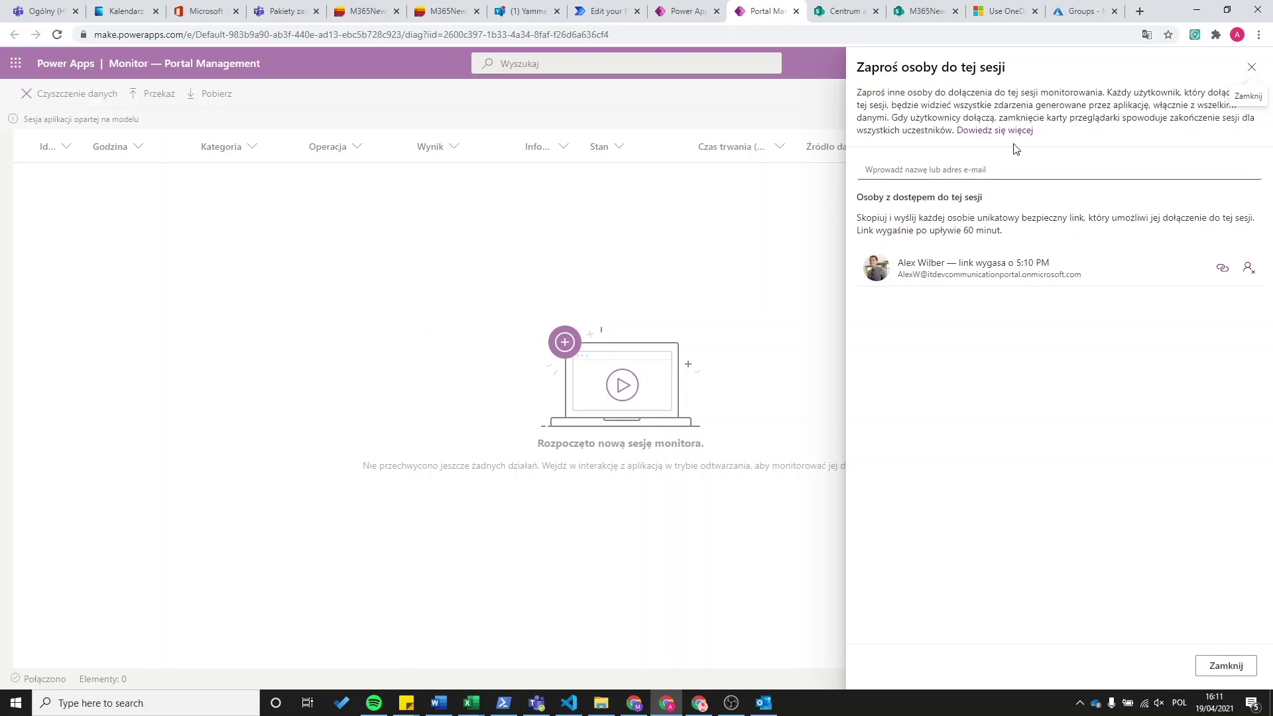
left_click(1253, 69)
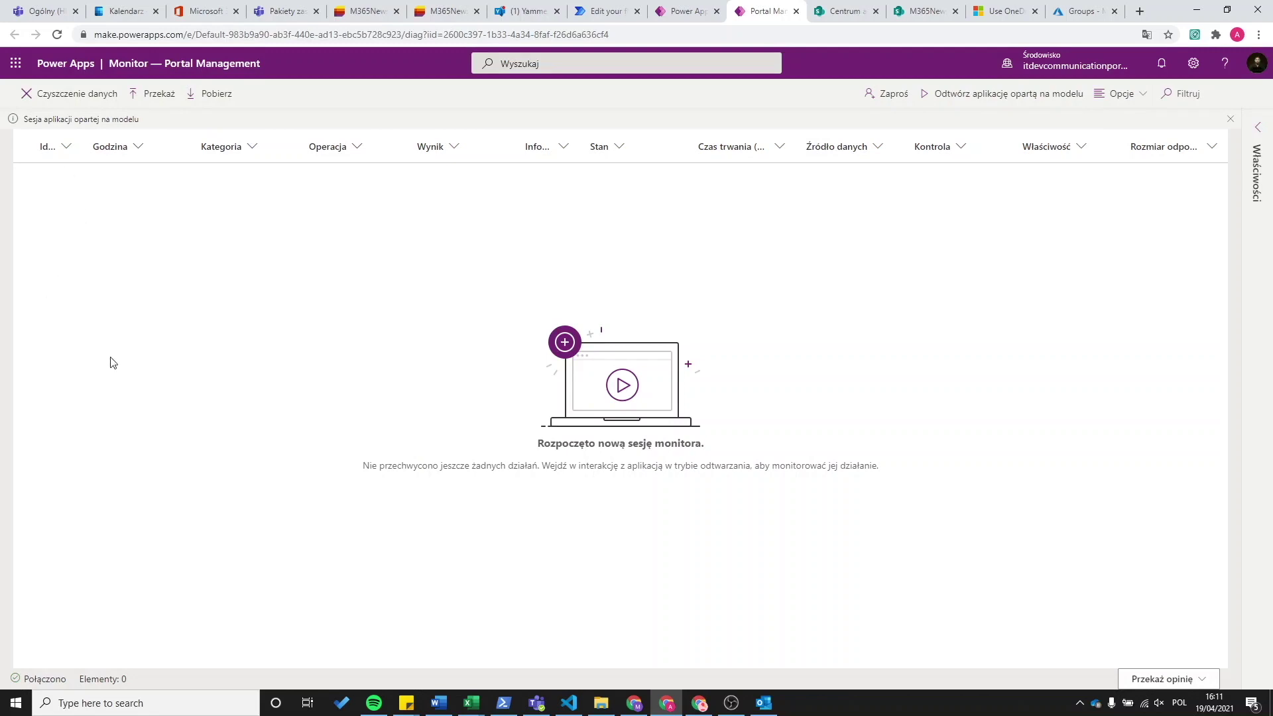
Step: View the filter operators available for the monitor's Id column, and close the filter without applying it
left_click(67, 147)
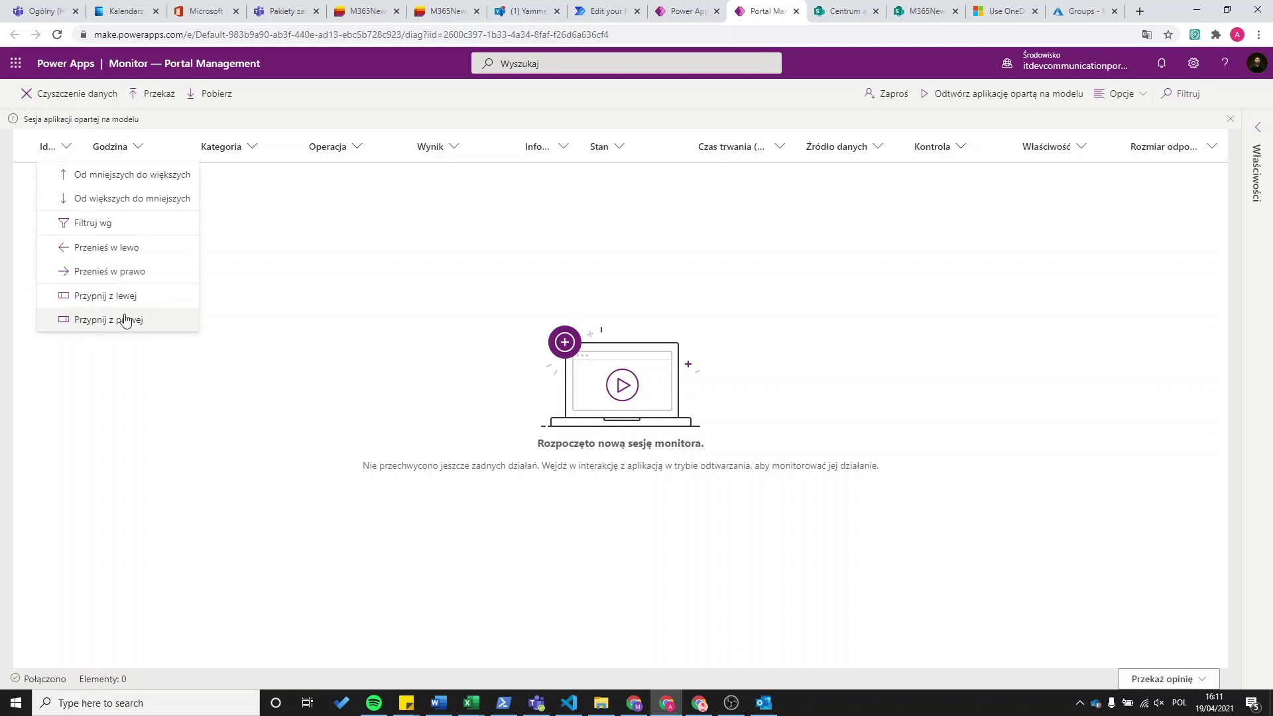
left_click(142, 224)
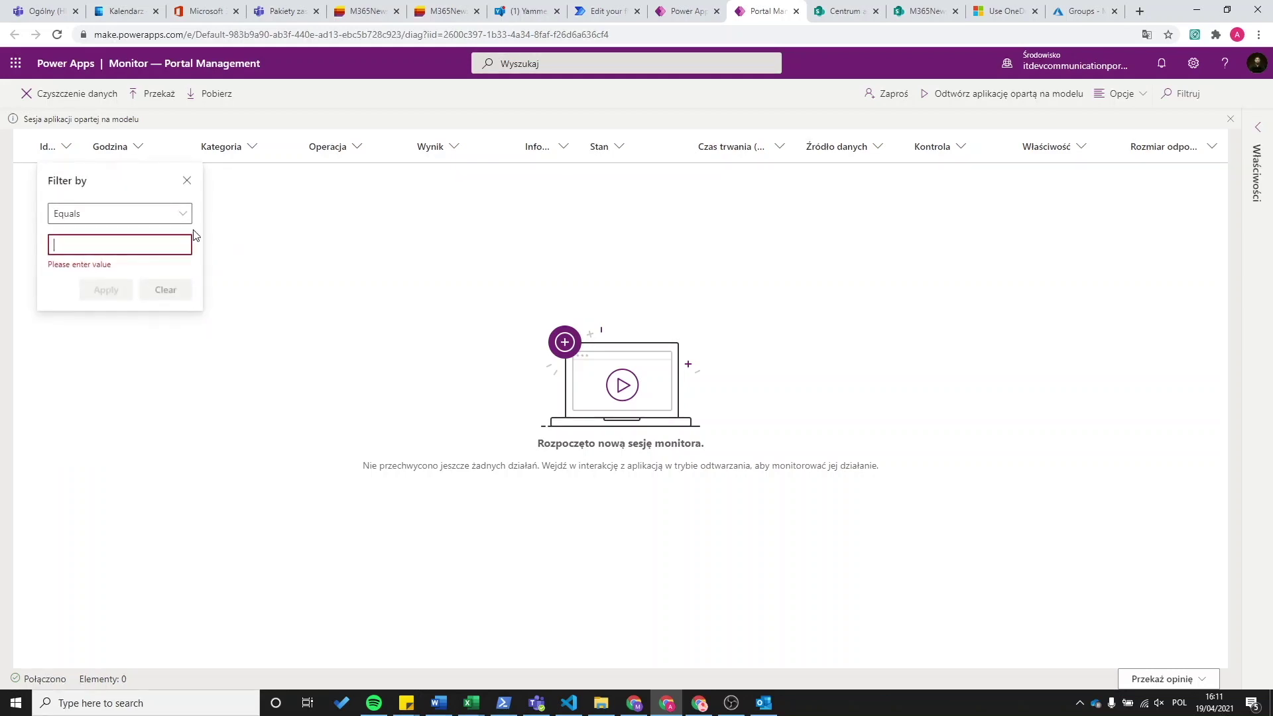
left_click(177, 216)
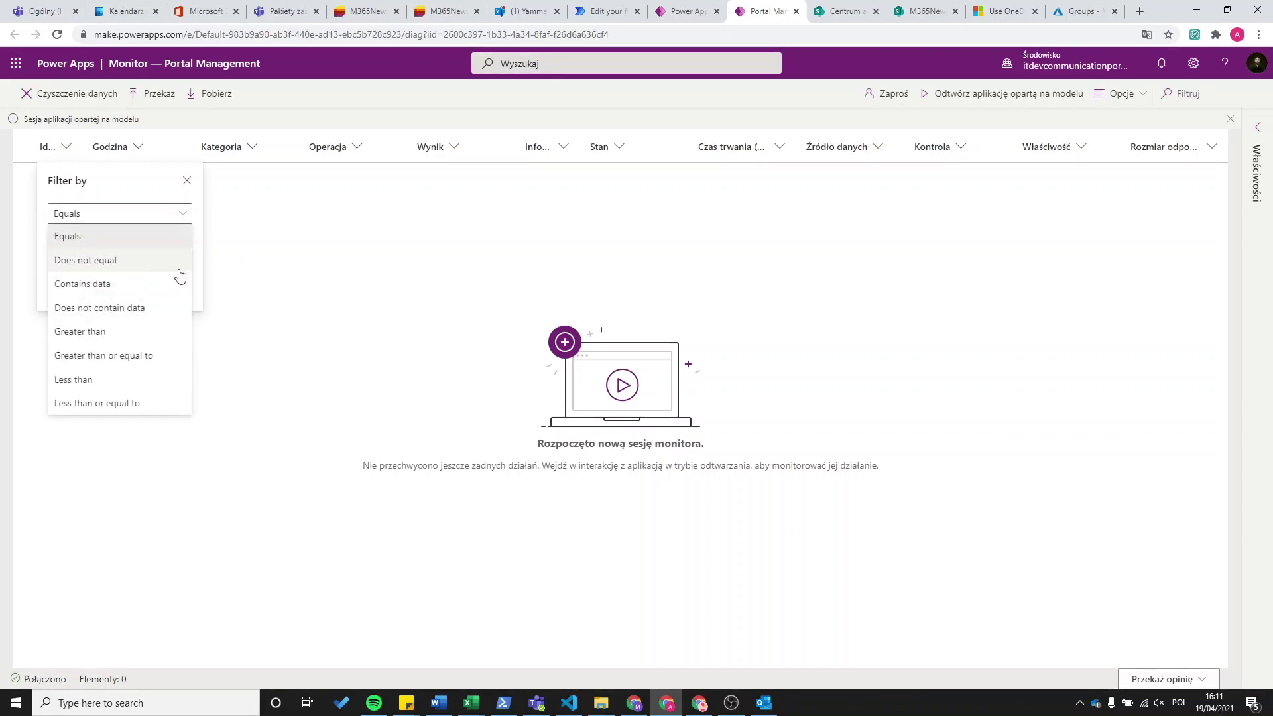
left_click(332, 254)
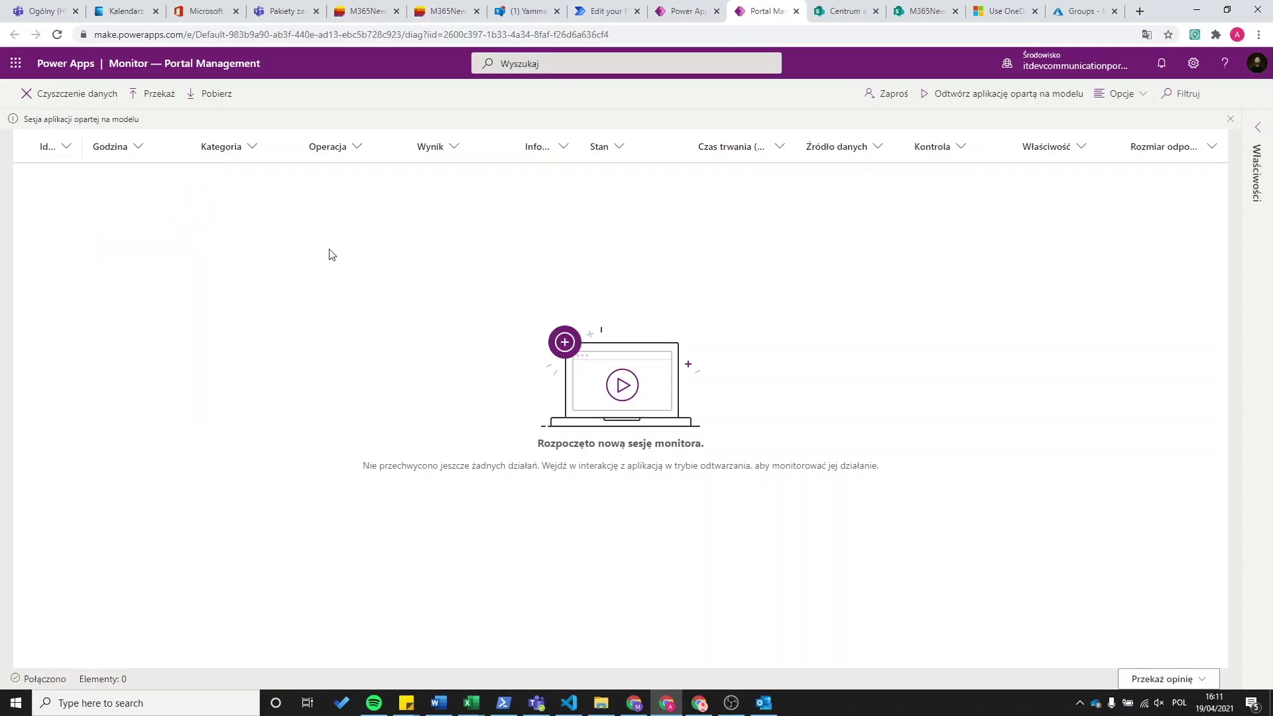